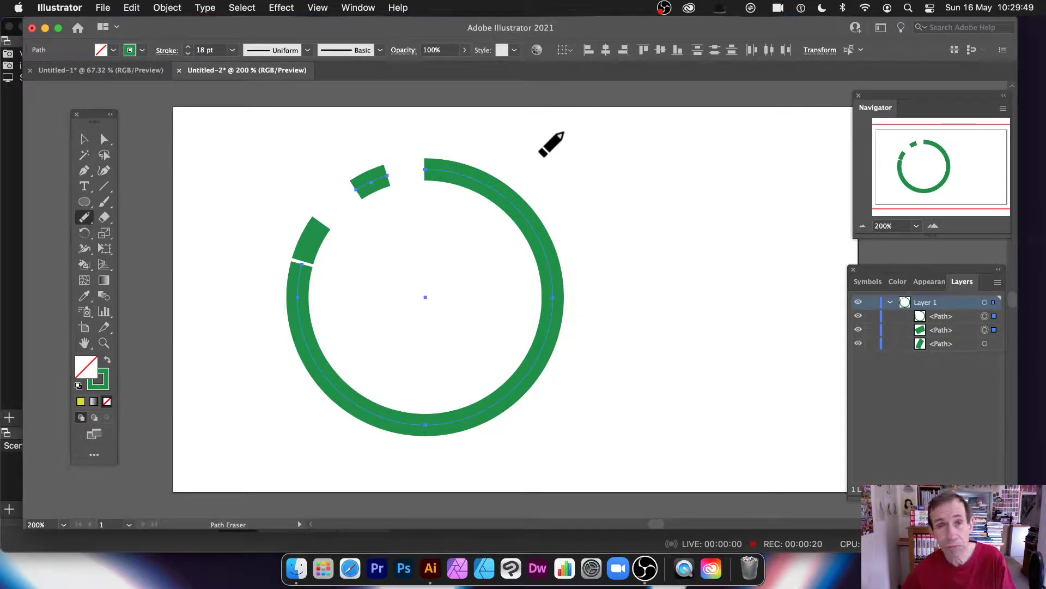
- Delete all the green circle segments from the artboard
key("super+a")
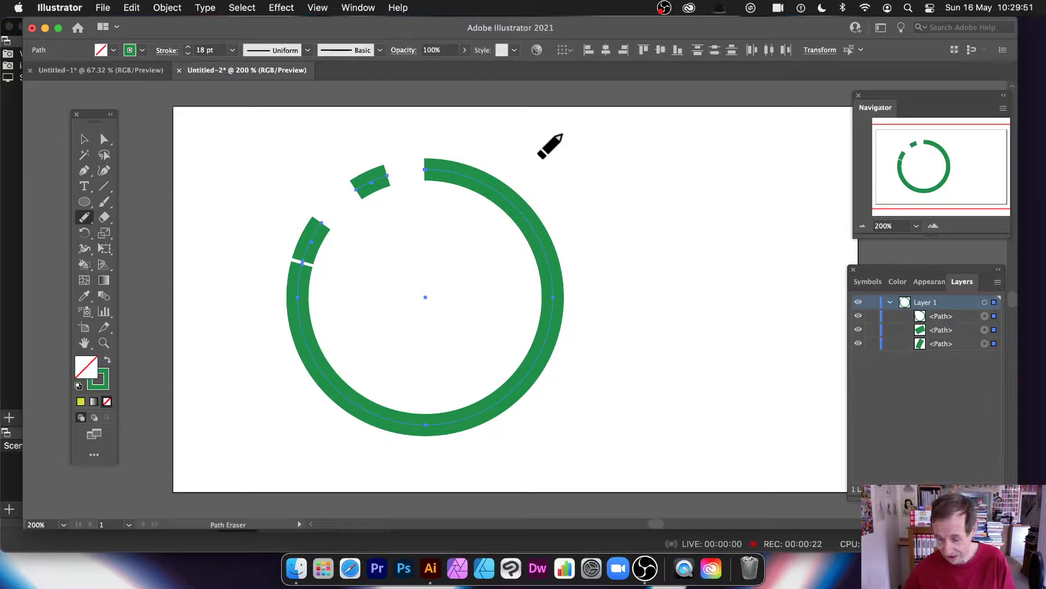
key("BackSpace")
- Draw a large rectangle across the middle of the artboard and fill it with red
left_click(86, 203)
left_click(136, 202)
left_click_drag(276, 163, 682, 413)
left_click(115, 50)
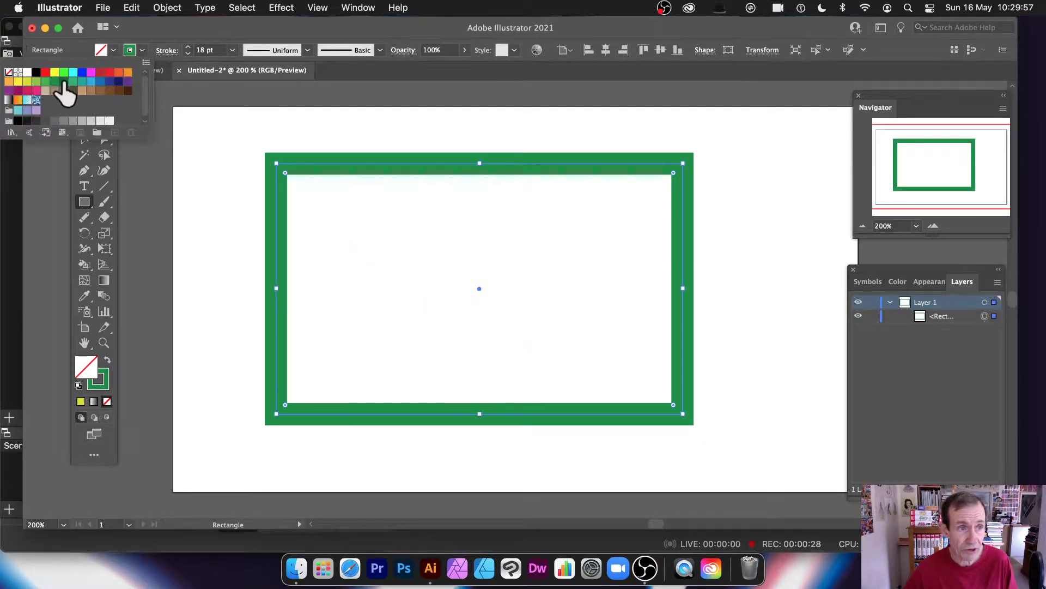
left_click(45, 72)
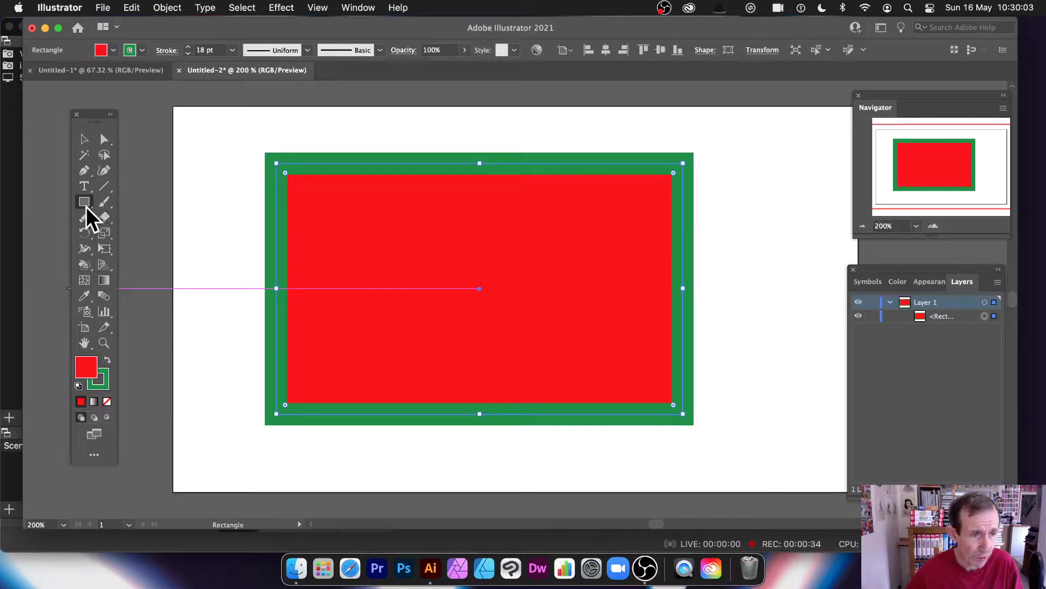
- Erase several segments from all four sides of the red rectangle's green outline with the Path Eraser tool
mouse_move(87, 220)
left_mouse_down()
mouse_move(162, 222)
mouse_move(153, 218)
mouse_move(152, 263)
left_mouse_up()
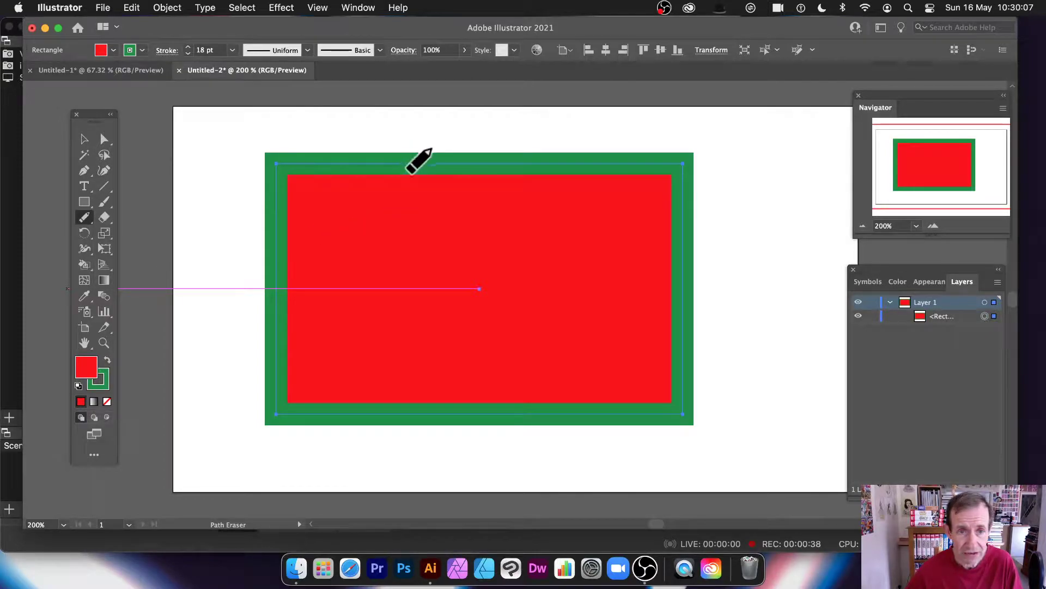
mouse_move(451, 166)
left_mouse_down()
mouse_move(407, 164)
mouse_move(483, 164)
left_mouse_up()
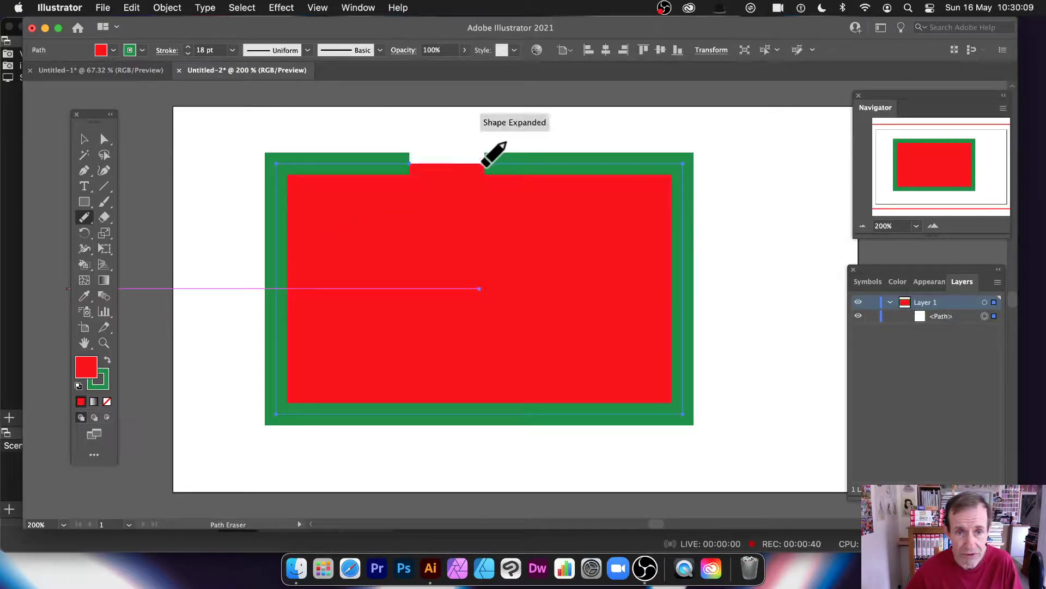
mouse_move(558, 163)
left_mouse_down()
mouse_move(610, 174)
mouse_move(644, 162)
left_mouse_up()
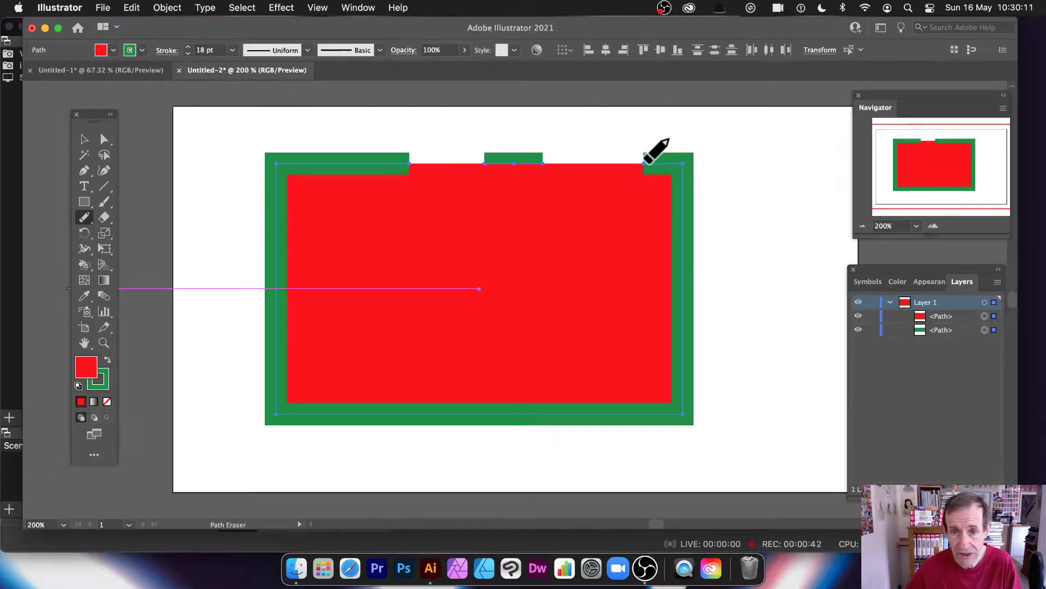
left_click_drag(682, 228, 682, 292)
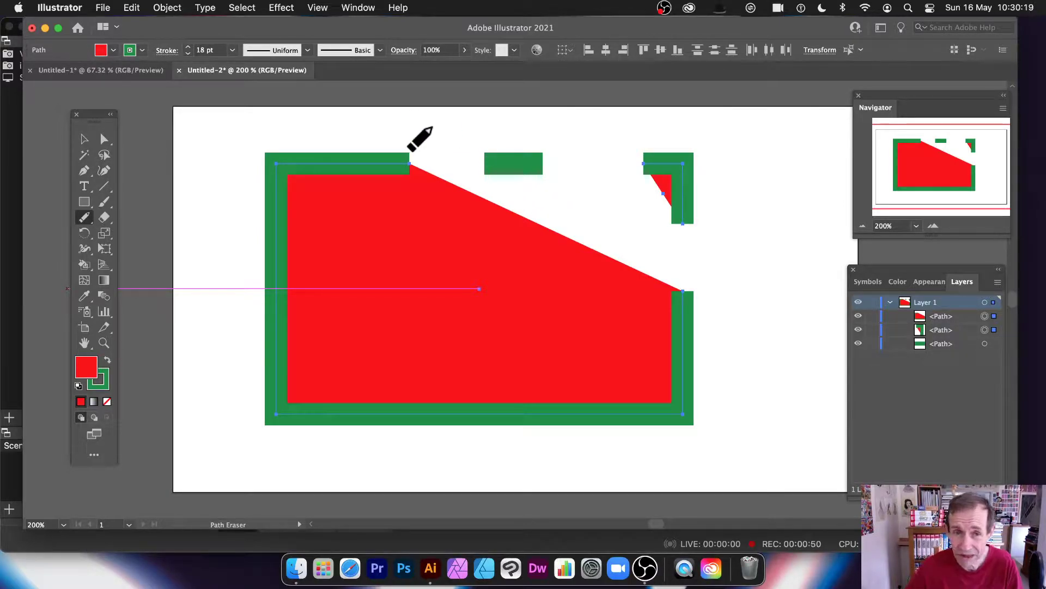
mouse_move(670, 362)
left_mouse_down()
mouse_move(682, 362)
mouse_move(677, 411)
left_mouse_up()
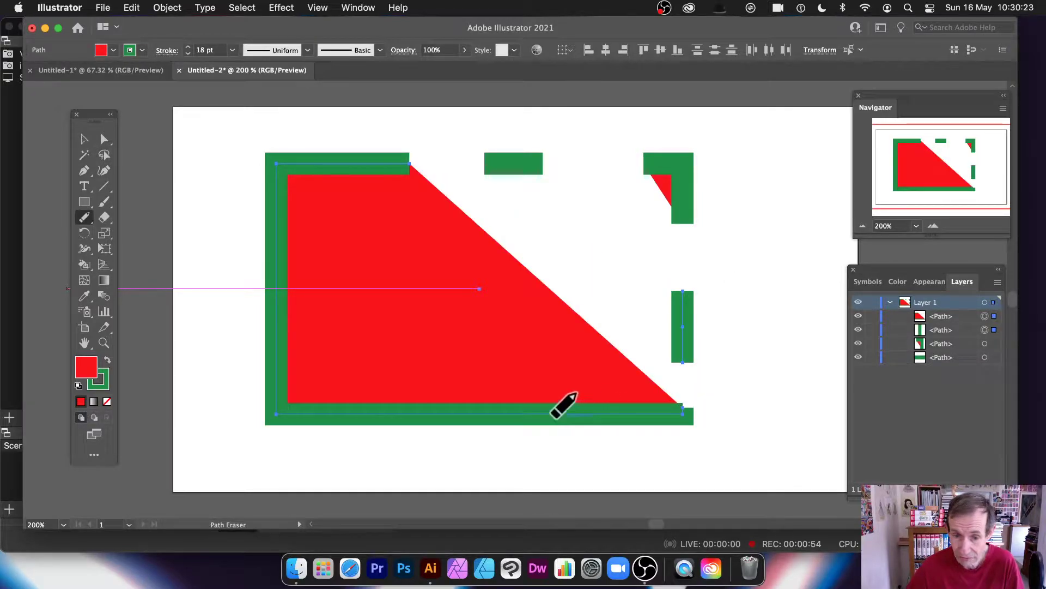
left_click_drag(551, 415, 538, 414)
left_click_drag(430, 414, 391, 414)
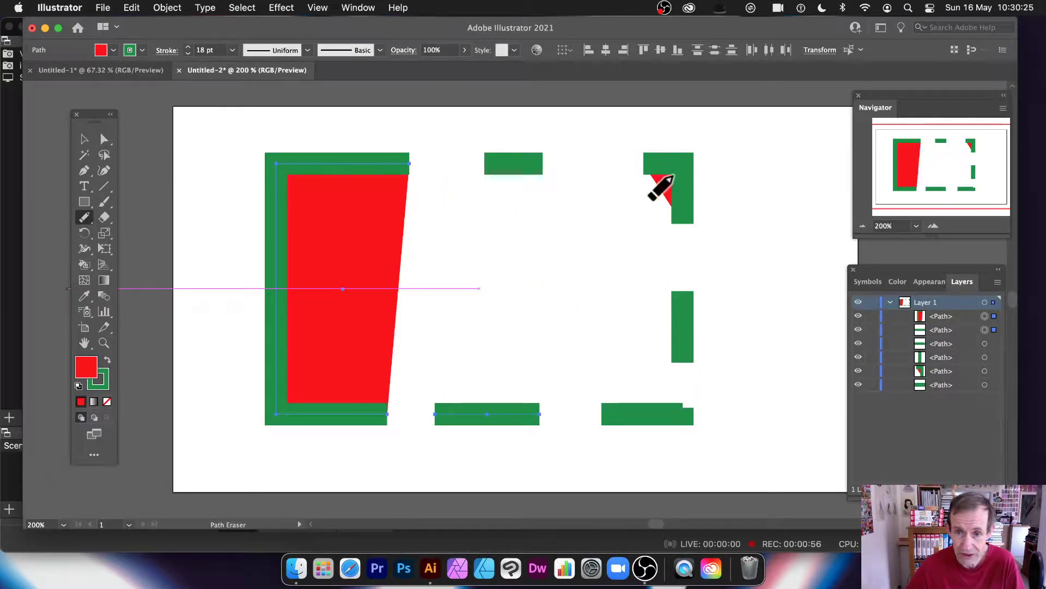
left_click_drag(278, 330, 280, 265)
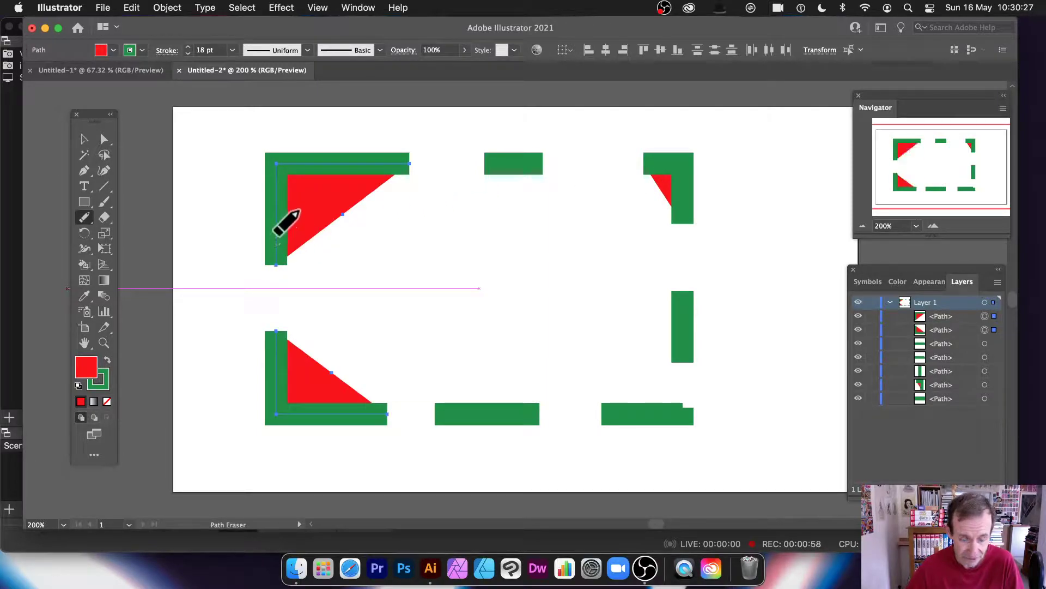
- Clear all the artwork and draw a new wide rectangle with no fill and a black stroke
key("super+a")
key("Delete")
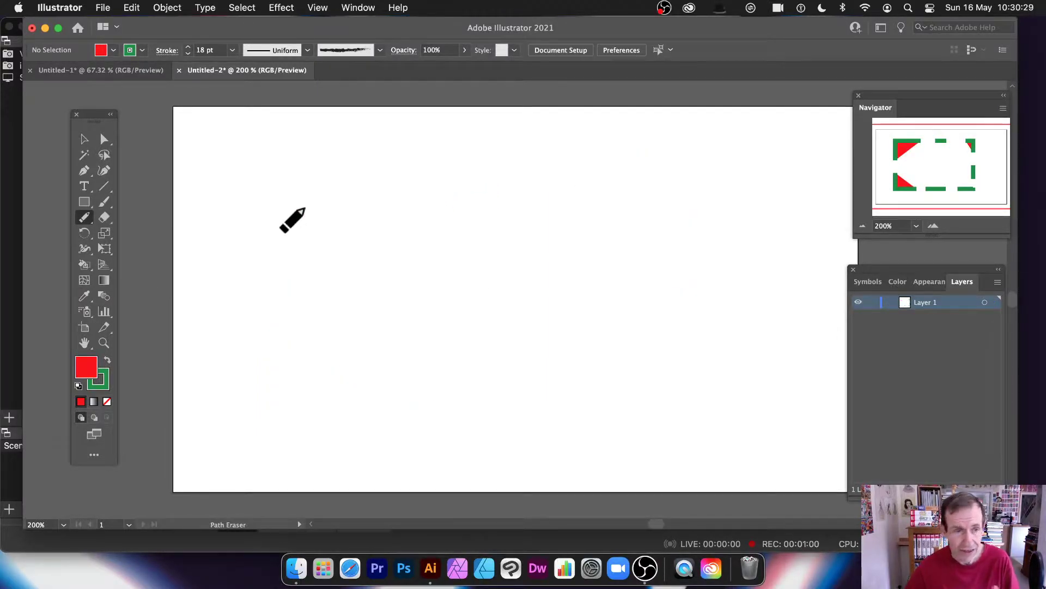
left_click_drag(294, 158, 688, 368)
left_click(113, 50)
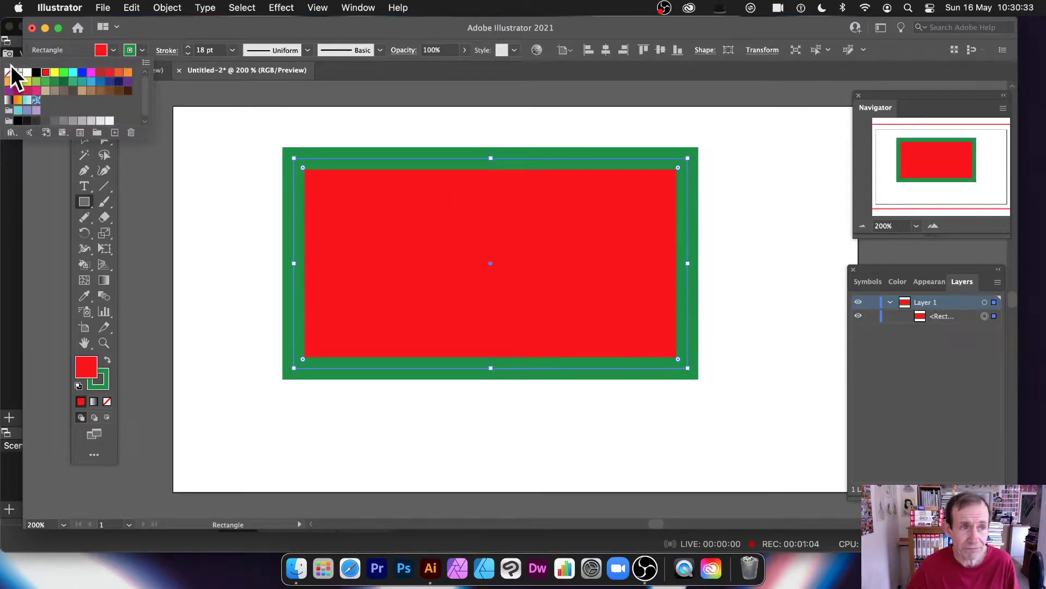
left_click(9, 73)
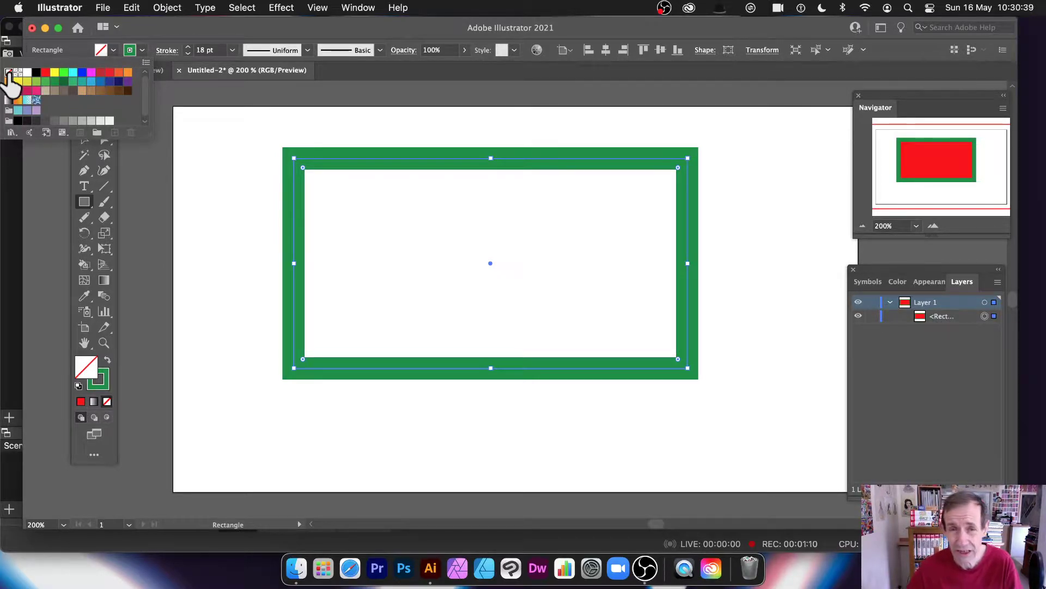
left_click(142, 50)
left_click(45, 73)
left_click(36, 73)
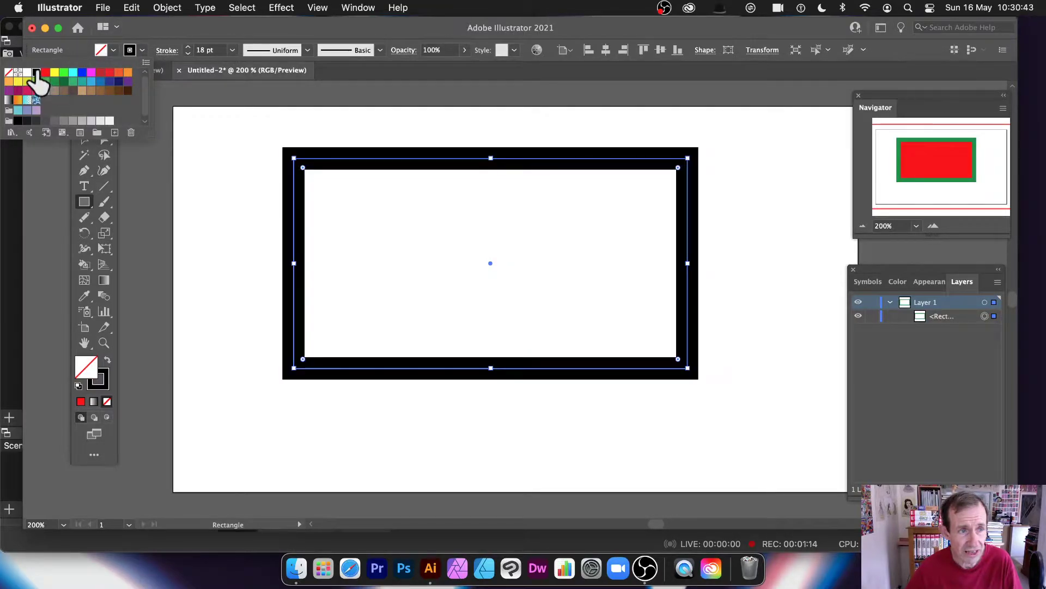
- Erase one gap in the black rectangle's top edge with the Path Eraser tool and undo it
left_click(83, 218)
mouse_move(84, 219)
left_mouse_down()
mouse_move(142, 273)
mouse_move(154, 265)
left_mouse_up()
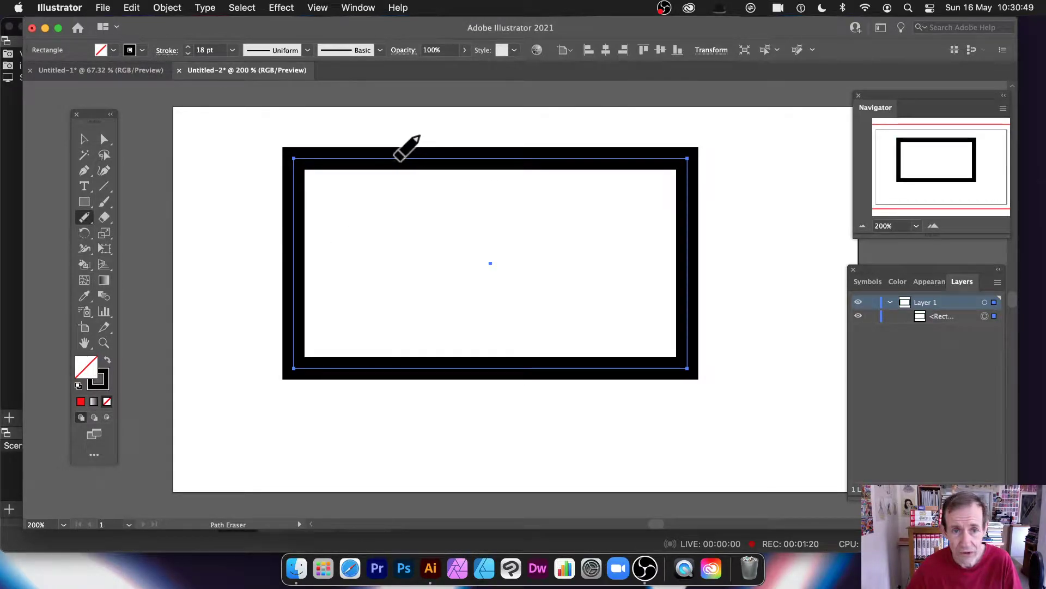
left_click_drag(400, 158, 472, 157)
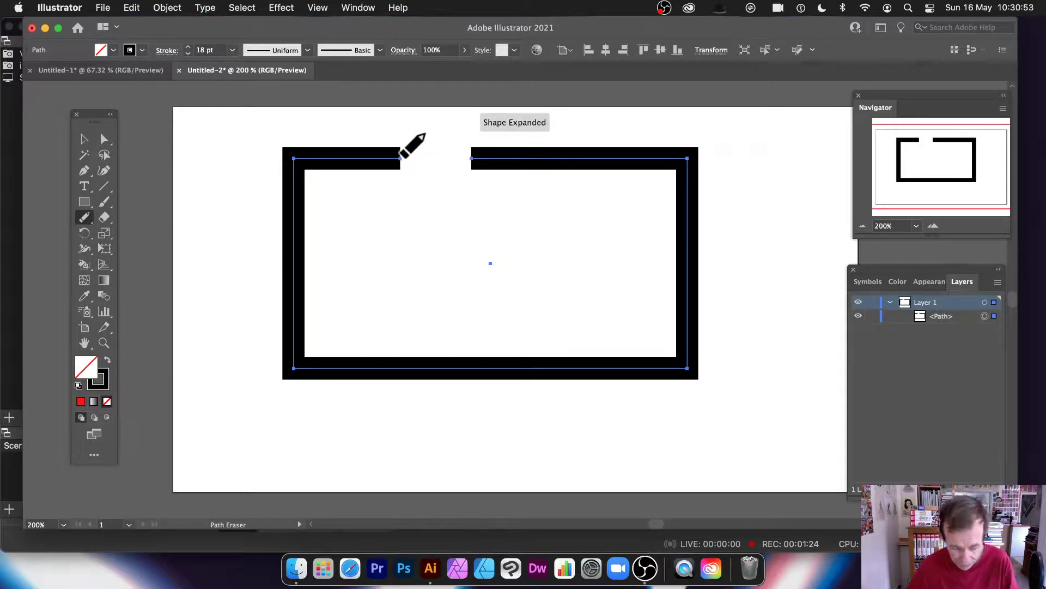
key("super+z")
- Move the Navigator panel beside the rectangle and detach the Layers panel, placing it directly below the Navigator
left_click_drag(892, 100, 772, 143)
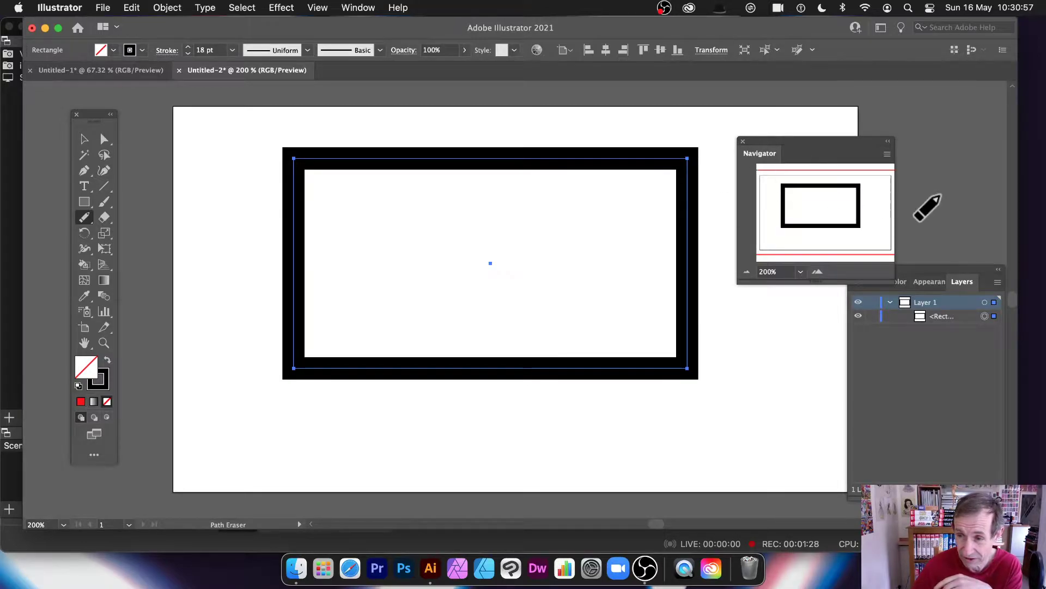
left_click(364, 10)
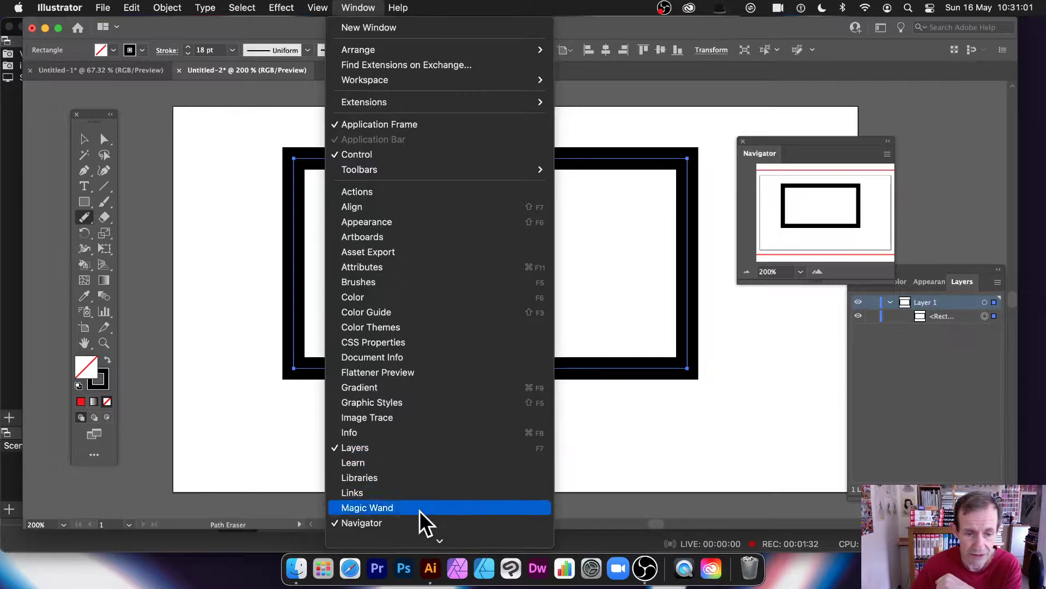
left_click(941, 320)
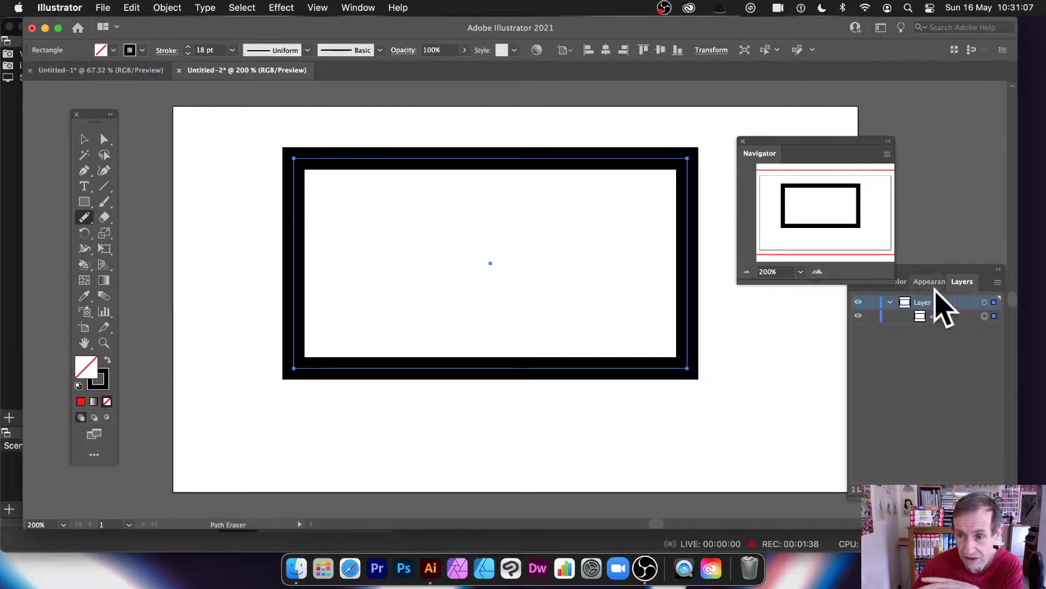
left_click_drag(960, 282, 751, 302)
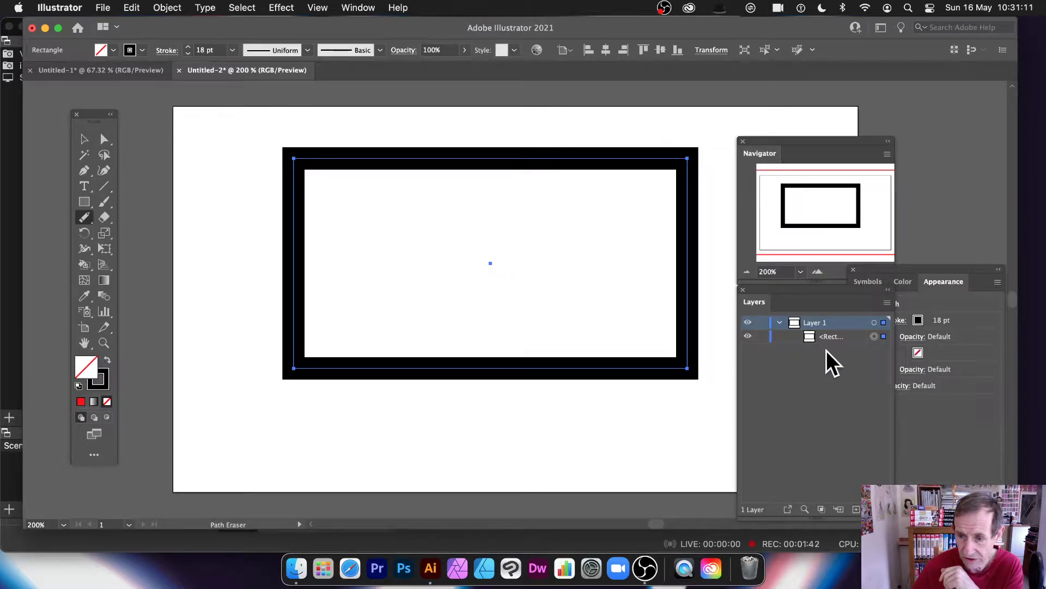
- Set the Layers panel's row size to Other, 100 pixels
left_click(887, 302)
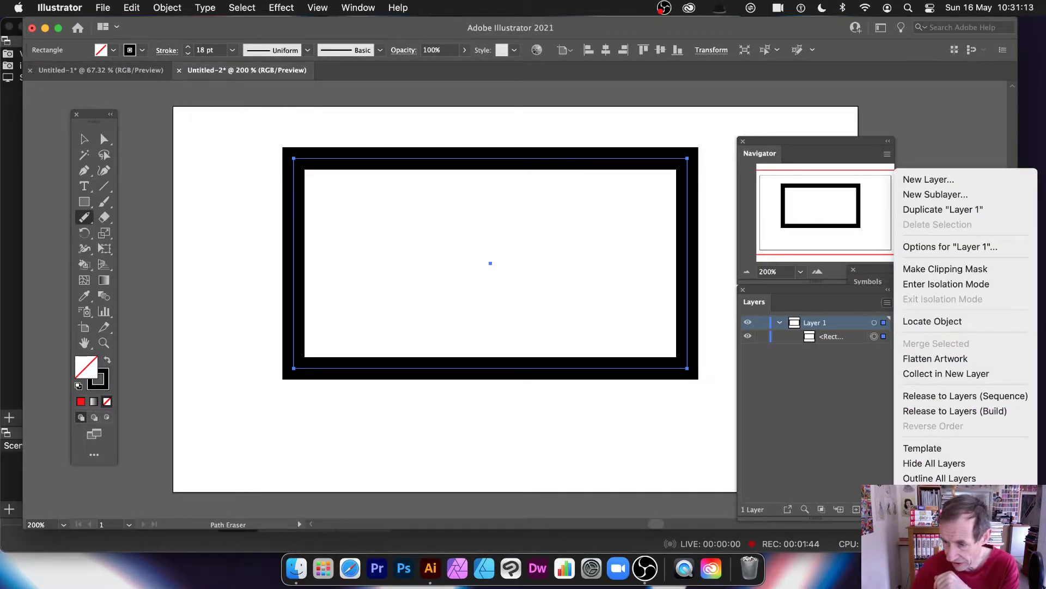
left_click(927, 537)
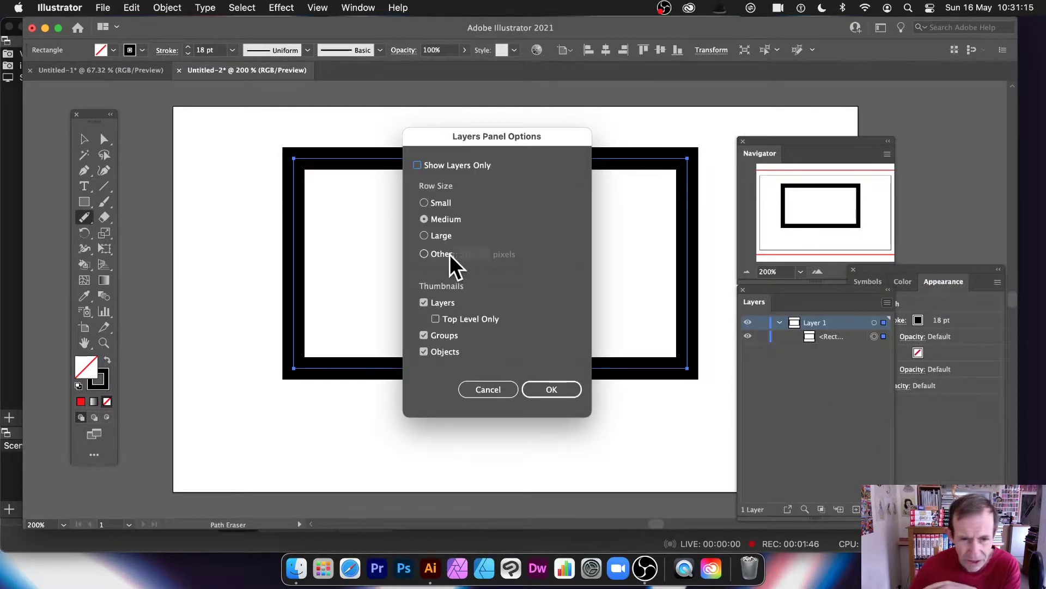
left_click(425, 254)
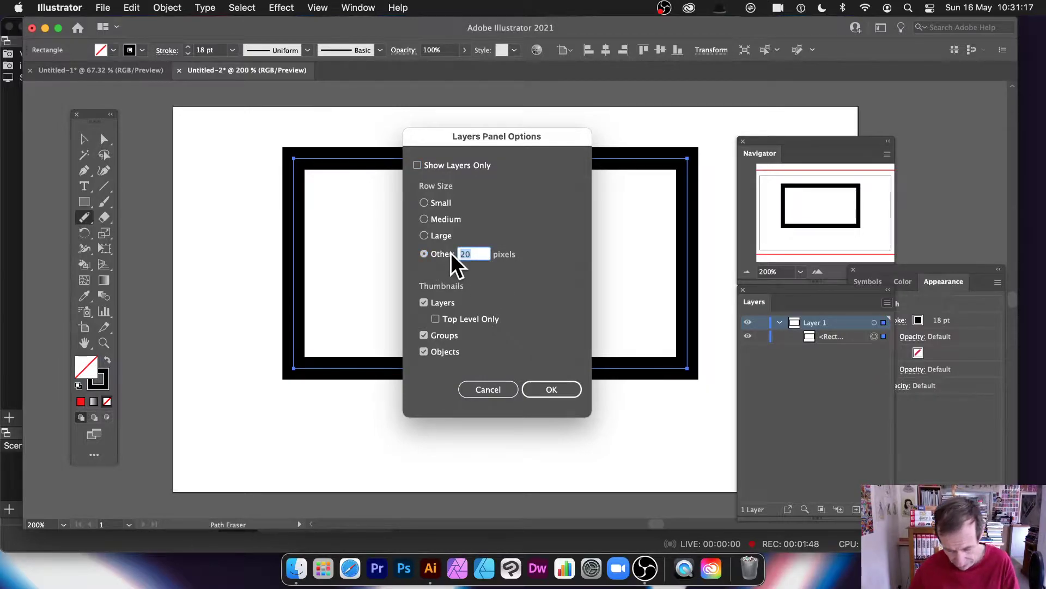
type("100")
key("Return")
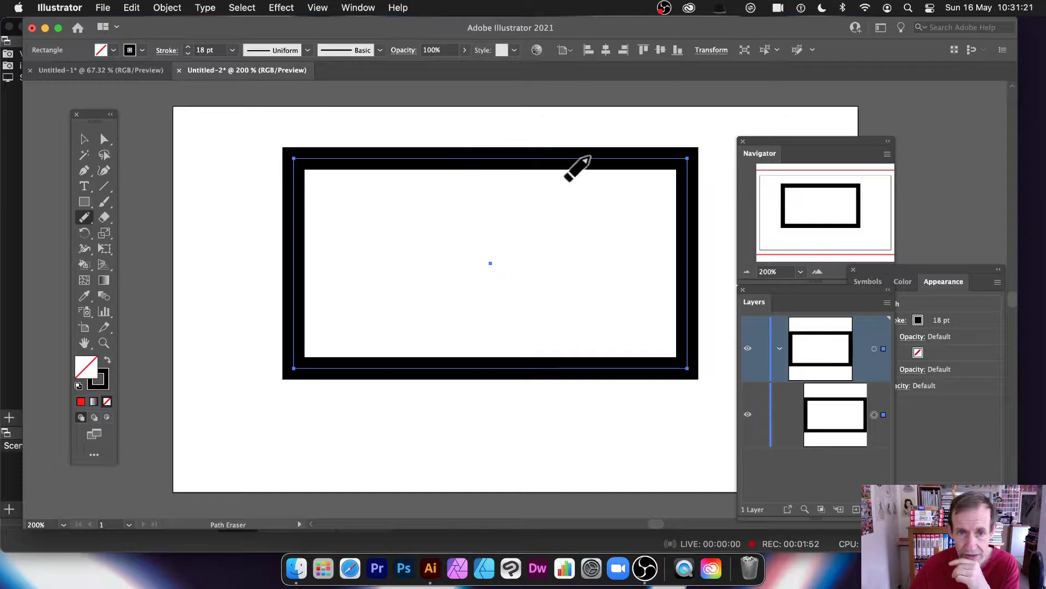
- Erase three gaps in the rectangle's top edge and one in the upper part of its right edge with the Path Eraser
left_click_drag(558, 162, 512, 163)
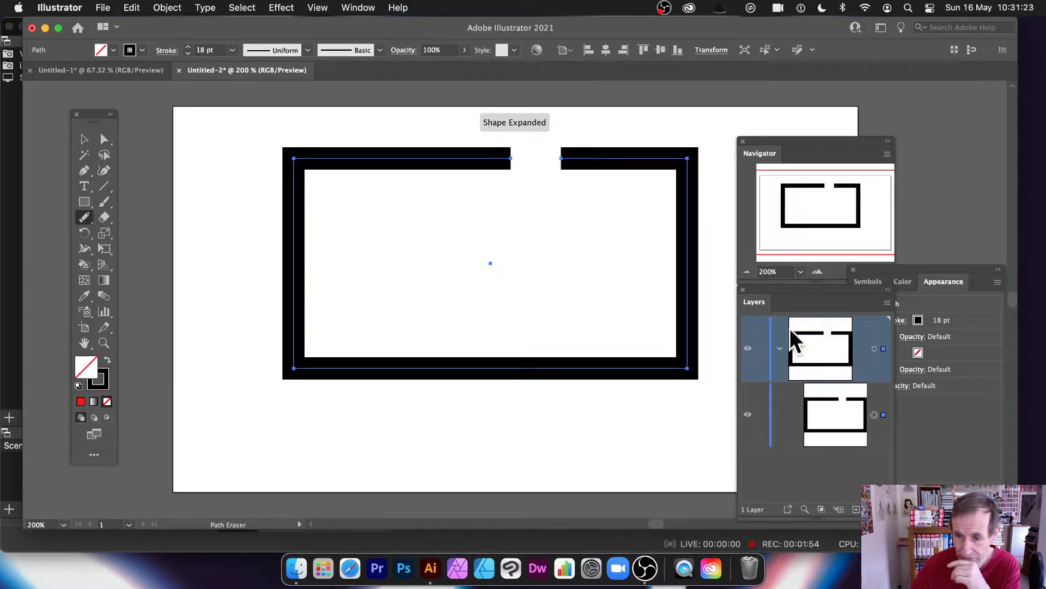
left_click_drag(422, 160, 369, 159)
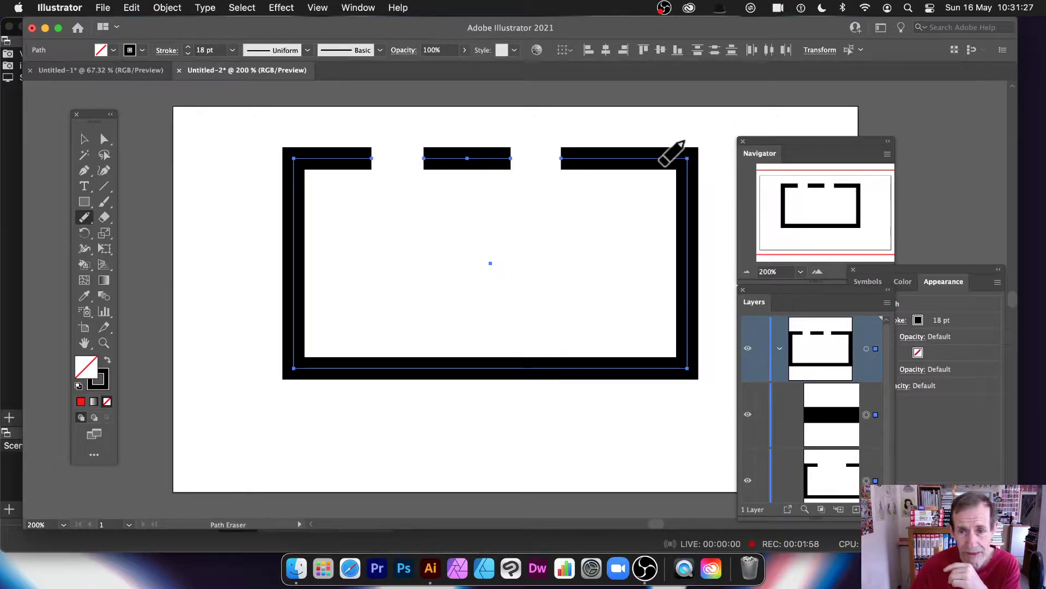
left_click_drag(662, 161, 625, 160)
left_click_drag(688, 191, 706, 240)
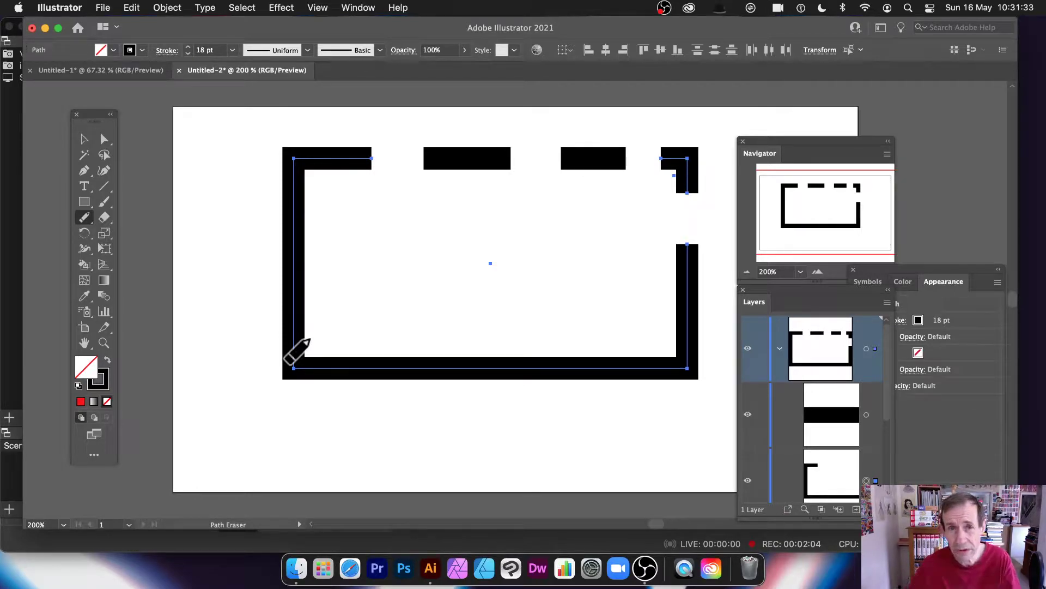
- Erase two gaps in the rectangle's bottom edge, and with all paths selected split the top edge's short dash near the right corner
left_click(242, 8)
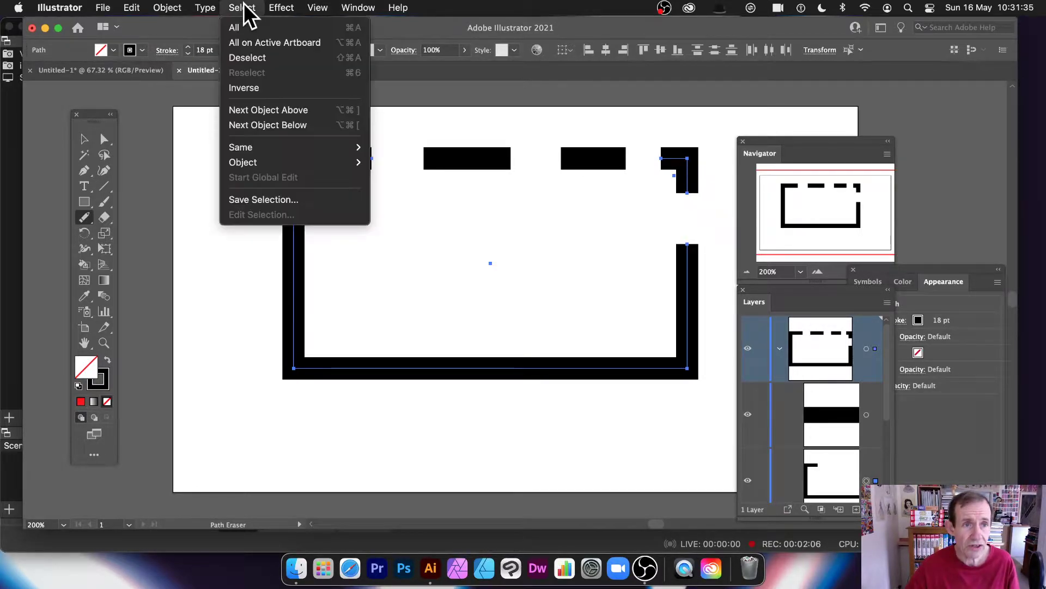
left_click(761, 210)
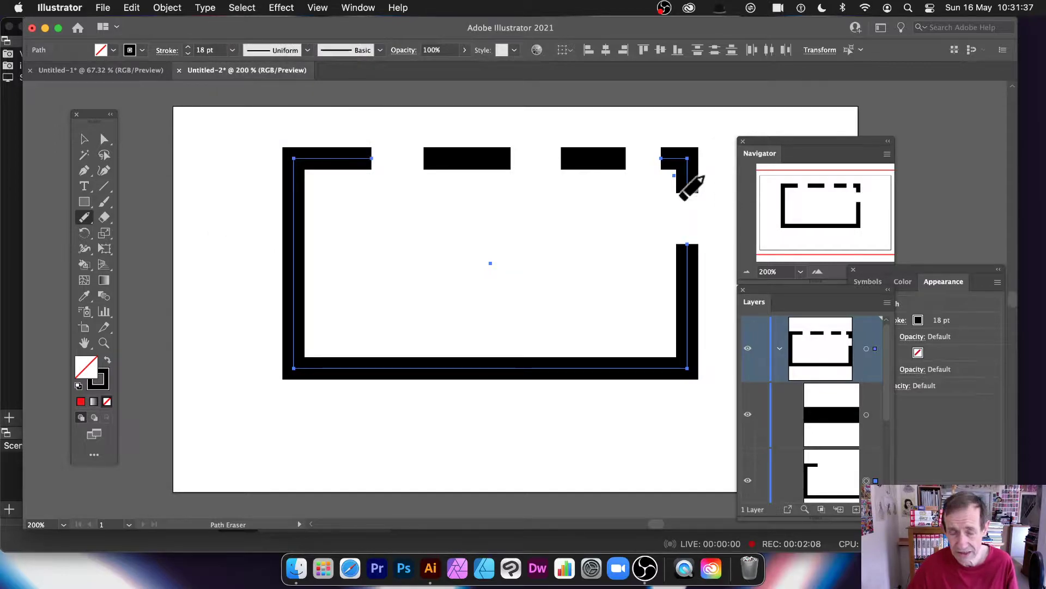
mouse_move(486, 364)
left_mouse_down()
mouse_move(583, 362)
mouse_move(561, 362)
left_mouse_up()
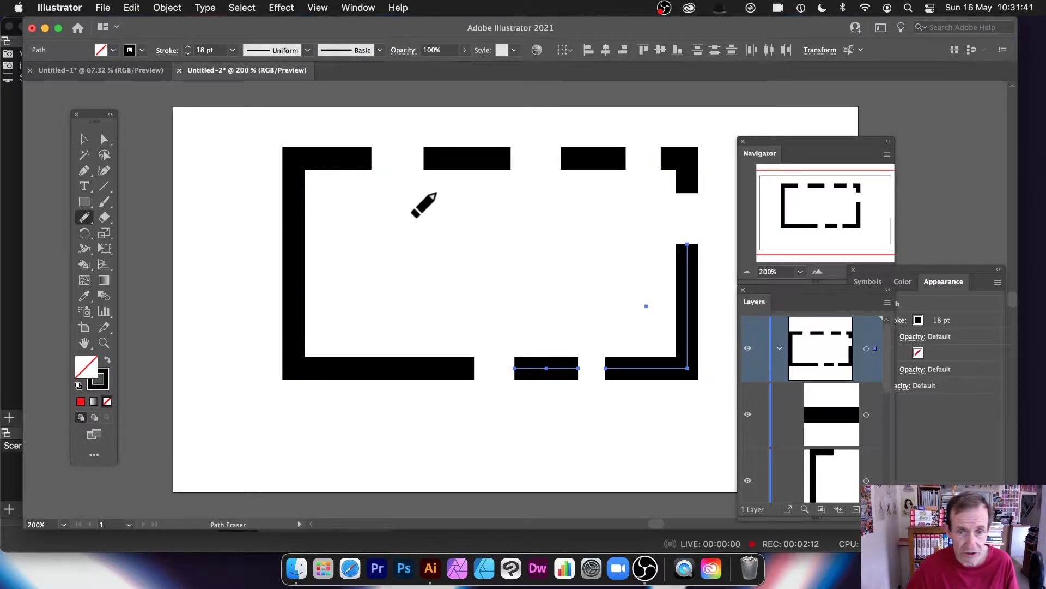
left_click_drag(692, 170, 679, 157)
key("super+a")
left_click_drag(595, 161, 594, 158)
- Cut the short dash in the bottom edge into five narrow pieces with the Path Eraser, working at 400% zoom with all paths selected
left_click(817, 270)
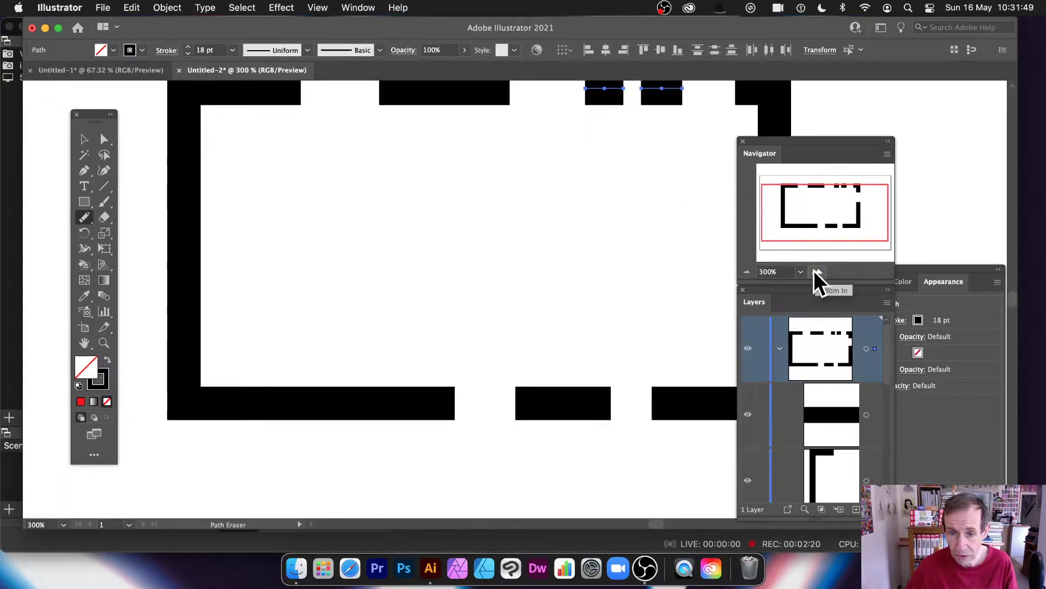
left_click(817, 270)
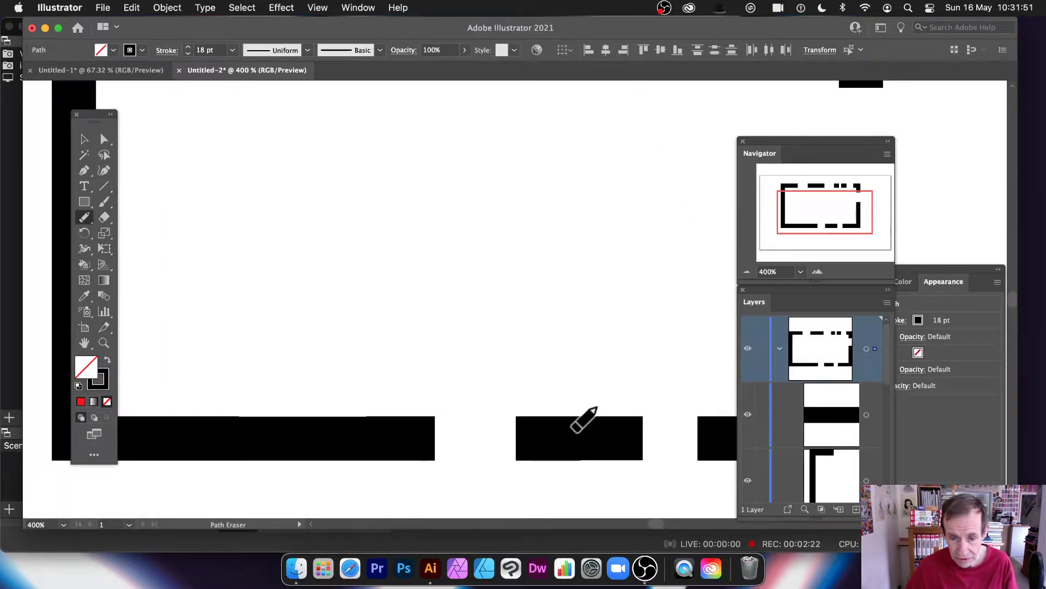
key("super+a")
left_click(543, 439)
left_click(565, 439)
left_click(582, 438)
left_click(627, 439)
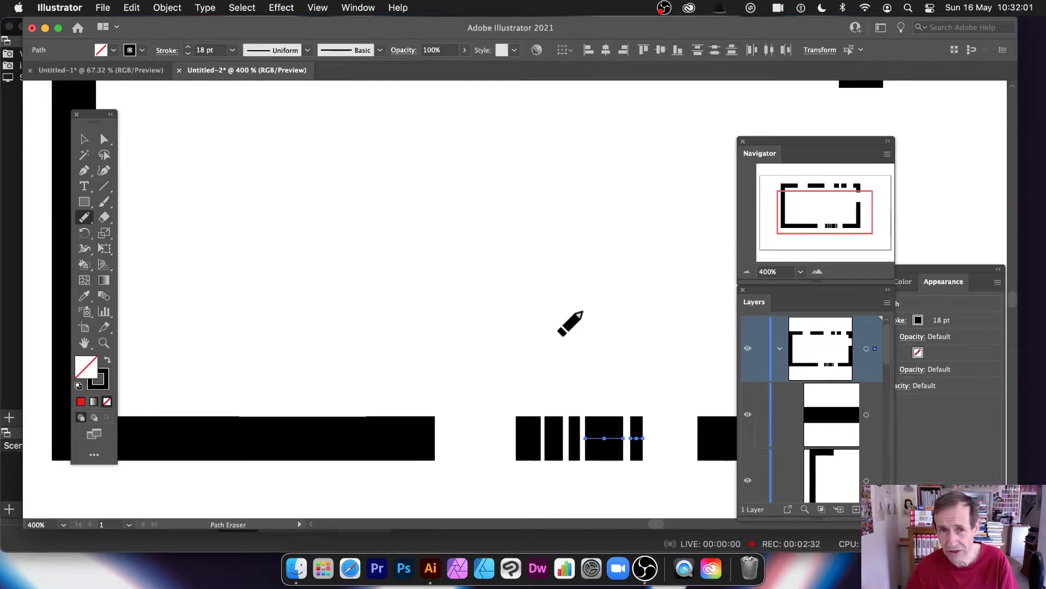
- With all paths selected, erase a gap in the top edge near the upper-left corner and one in the left edge's upper part
key("super+a")
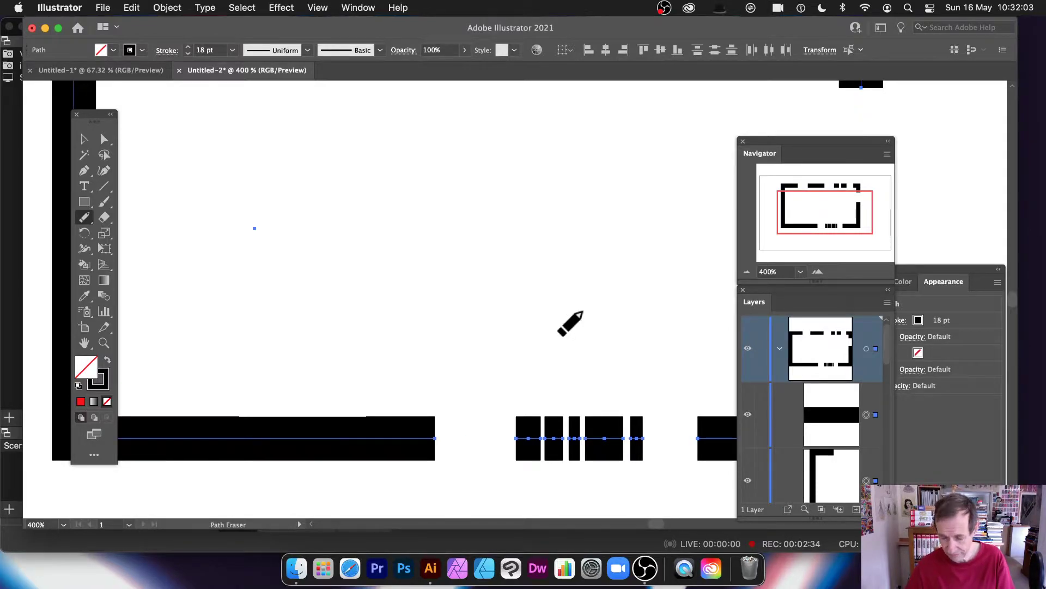
left_click(747, 272)
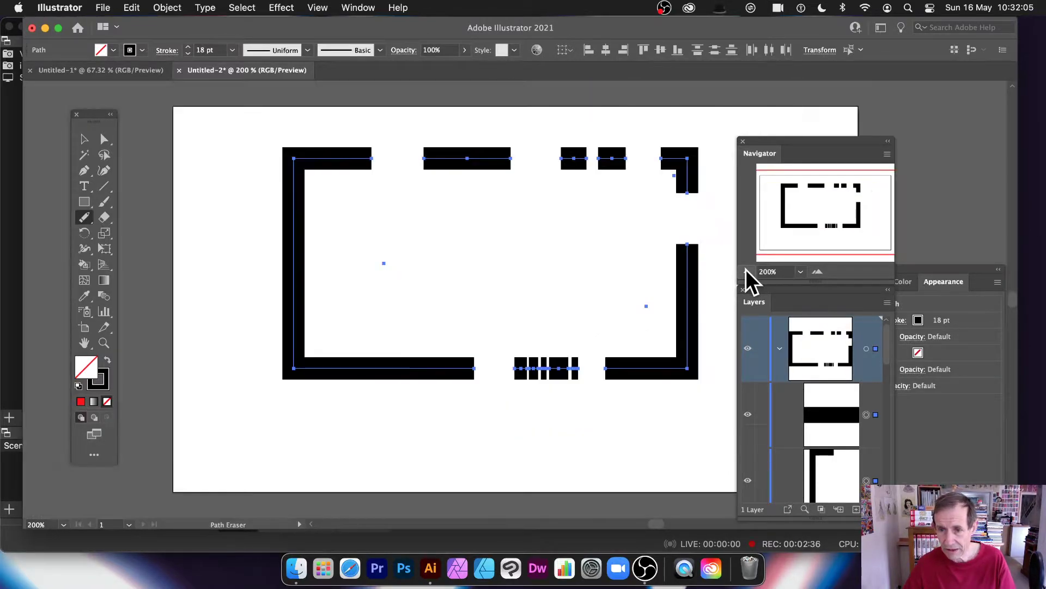
left_click_drag(334, 158, 328, 159)
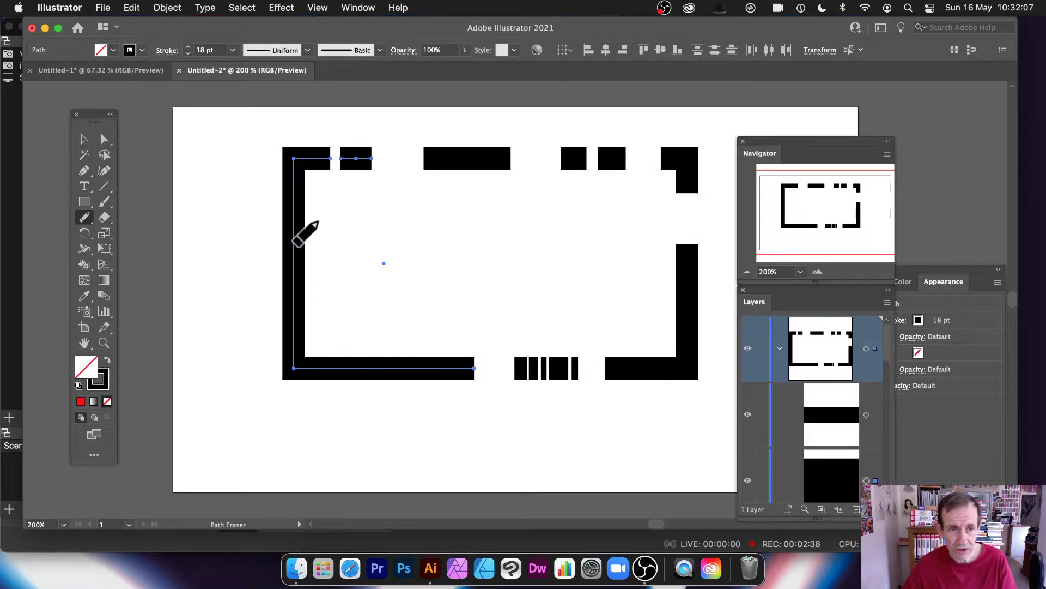
left_click_drag(295, 215, 295, 246)
- Move the upper-left corner piece and the next three top-edge dashes separately, slightly up and to the left
left_click(85, 140)
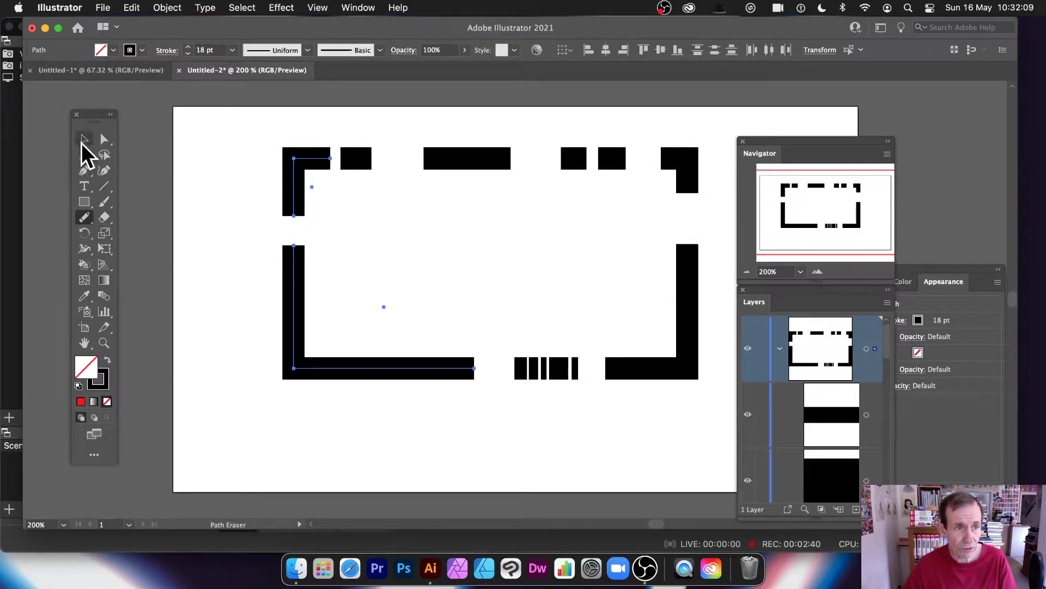
left_click(240, 160)
left_click_drag(314, 163, 300, 140)
left_click_drag(371, 154, 361, 138)
left_click(484, 170)
left_click_drag(480, 158, 465, 142)
left_click(580, 163)
left_click_drag(586, 161, 559, 147)
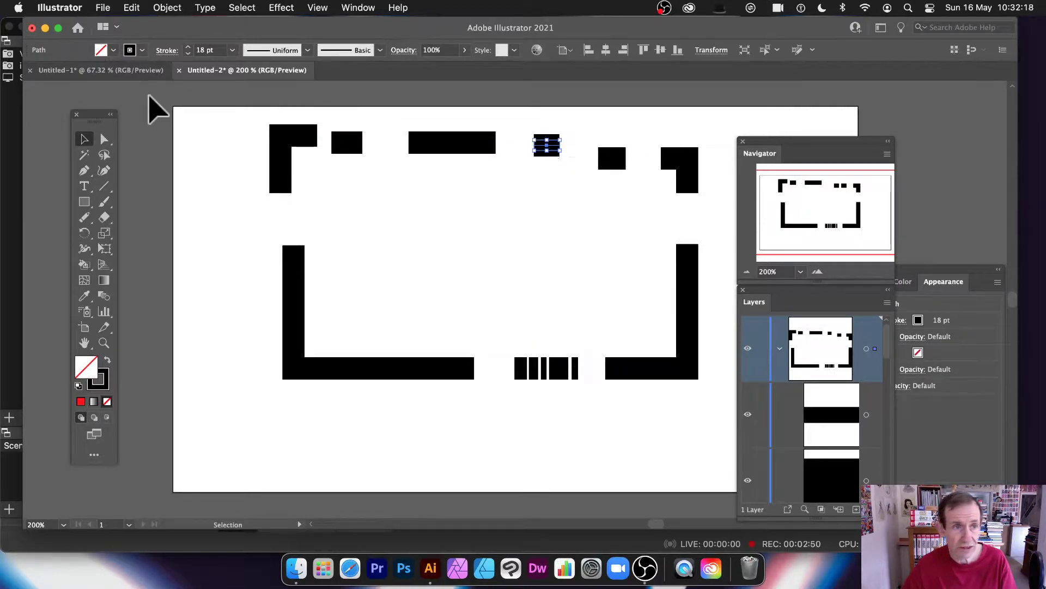
- Set the stroke of the selected short top-edge dash to red and deselect it
left_click(143, 50)
left_click(45, 72)
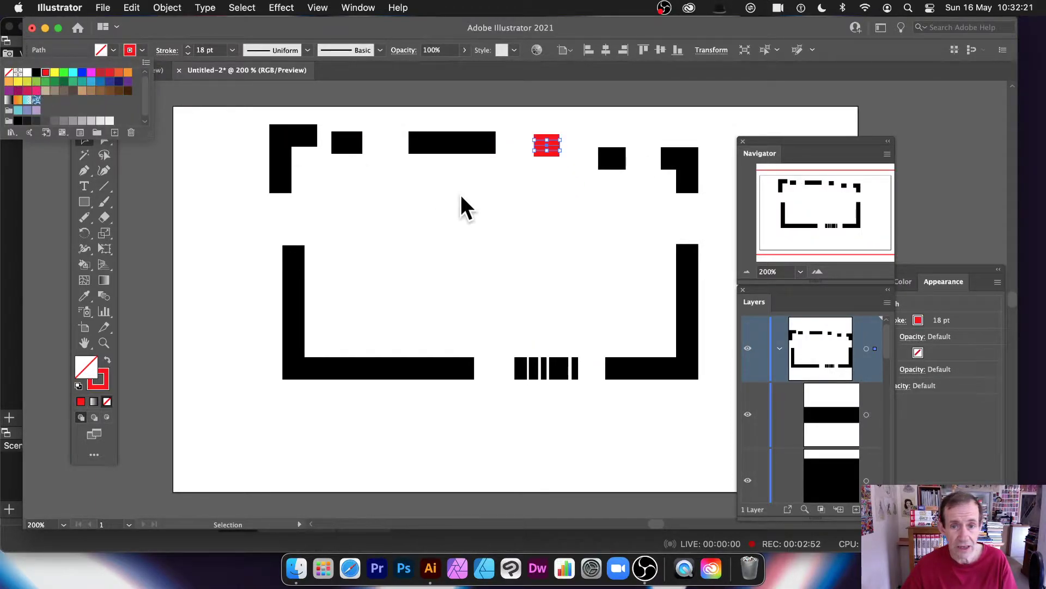
left_click(285, 299)
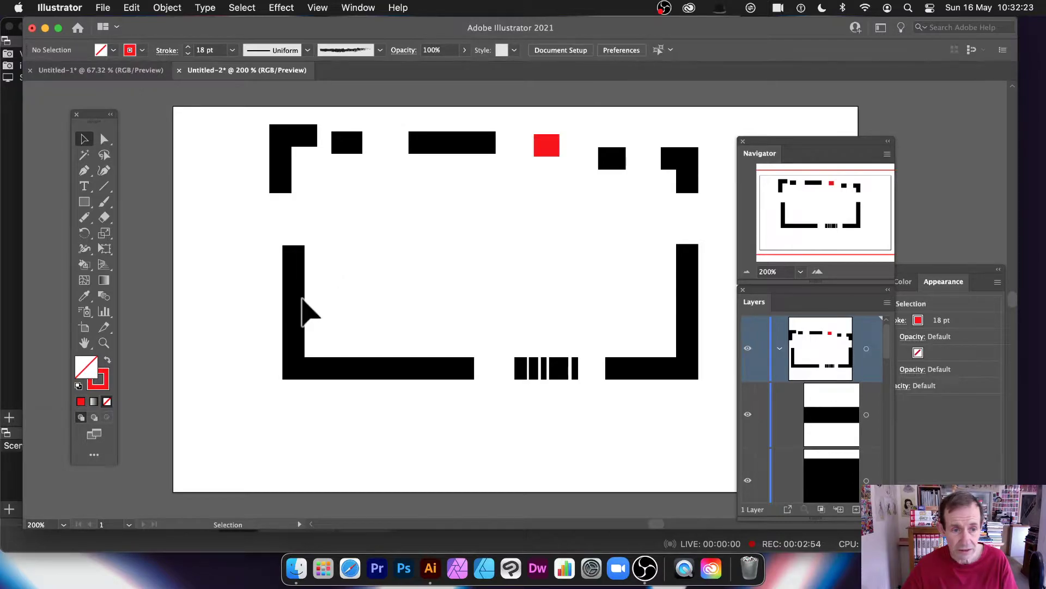
- Erase one gap in the bottom edge and two in the left edge of the lower-left corner piece with the Path Eraser
left_click(299, 302)
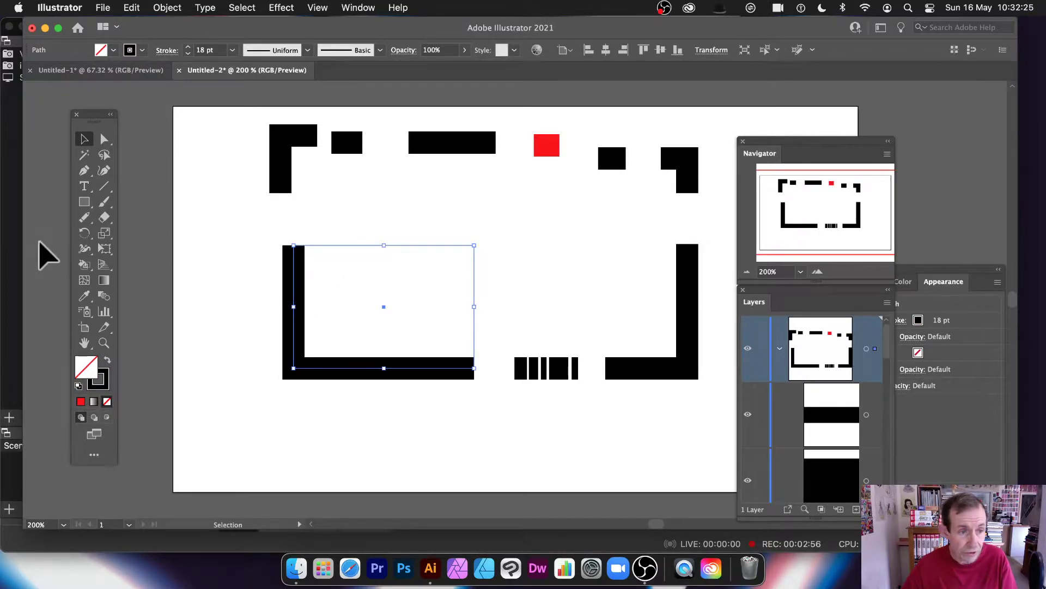
left_click(84, 217)
mouse_move(355, 354)
left_mouse_down()
mouse_move(365, 386)
mouse_move(443, 372)
mouse_move(361, 374)
mouse_move(400, 370)
mouse_move(372, 363)
mouse_move(448, 373)
left_mouse_up()
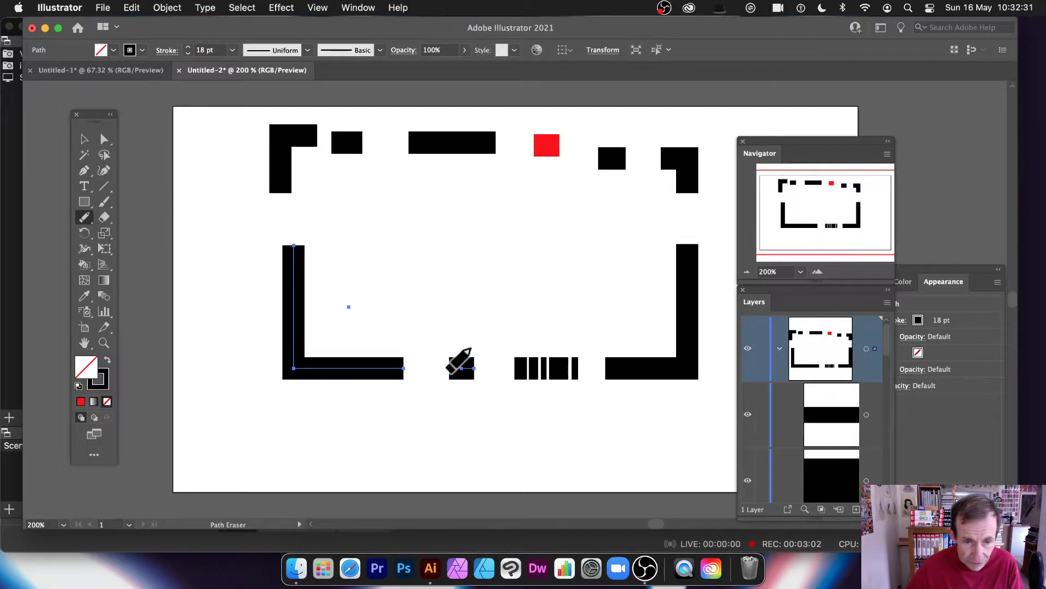
mouse_move(294, 314)
left_mouse_down()
mouse_move(296, 286)
mouse_move(305, 303)
left_mouse_up()
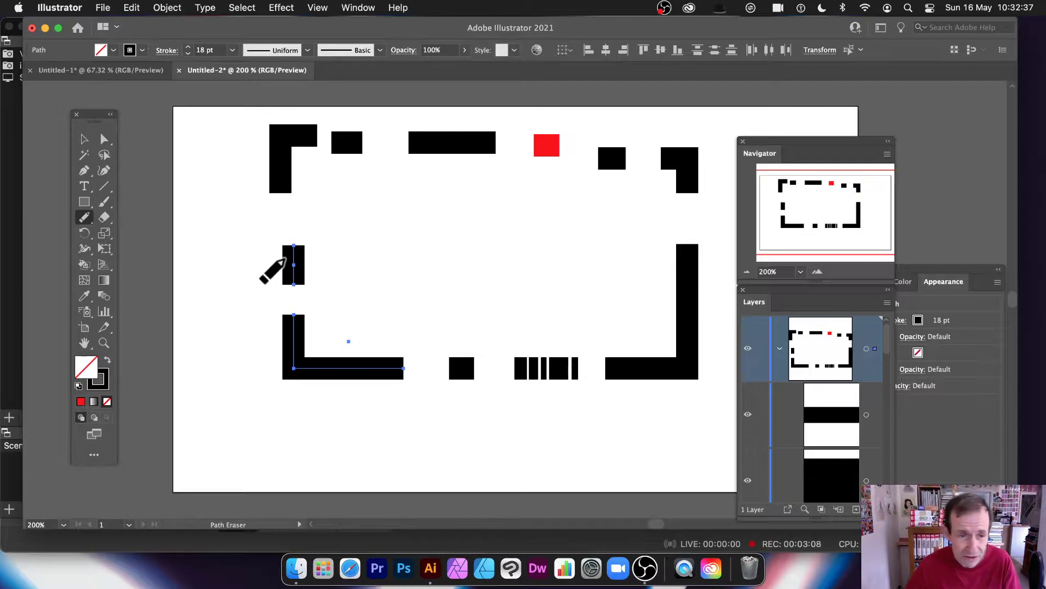
left_click_drag(287, 336, 294, 334)
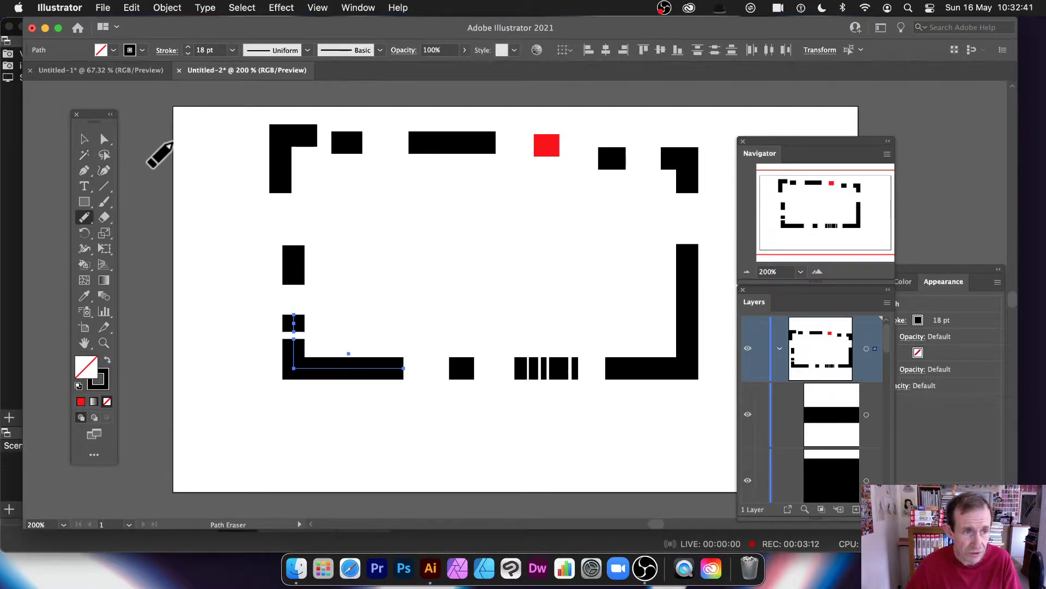
- Set the stroke weight of the short left-edge dash just above the lower-left corner to 5 pt
left_click(84, 140)
left_click(374, 299)
left_click(294, 323)
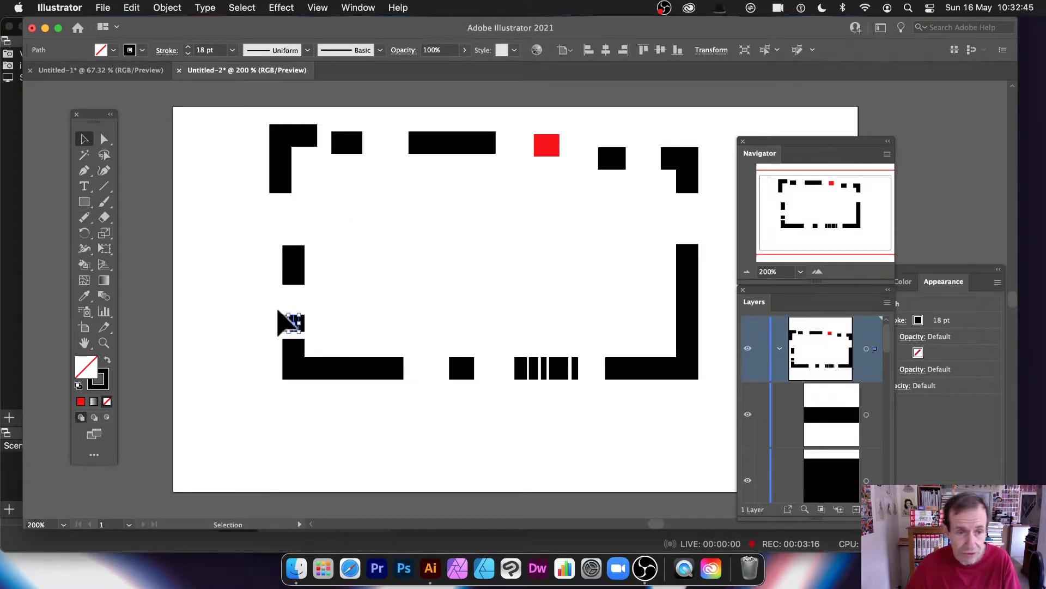
left_click(233, 50)
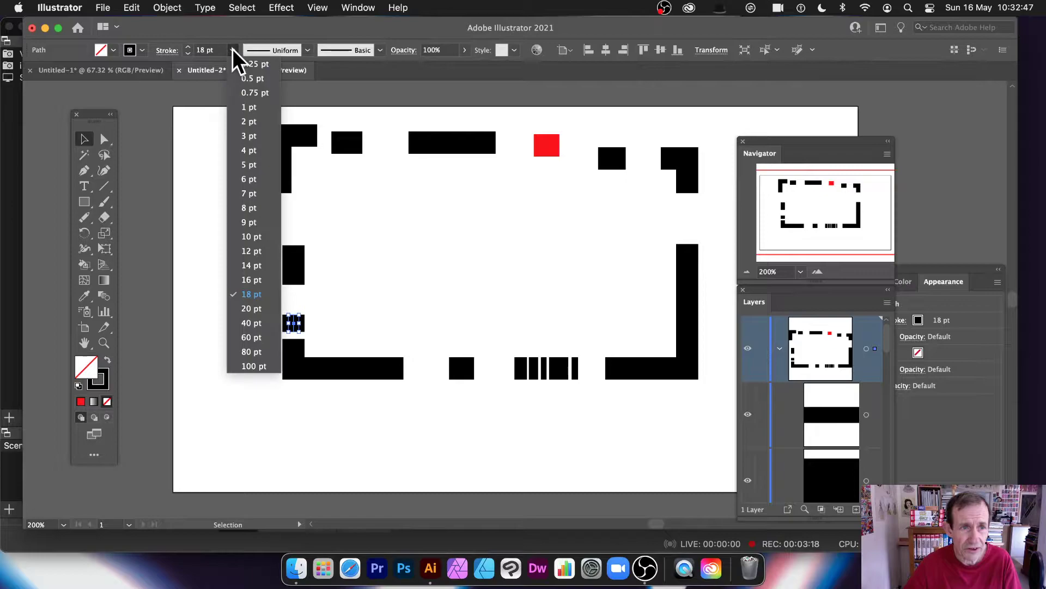
left_click(245, 166)
left_click(511, 201)
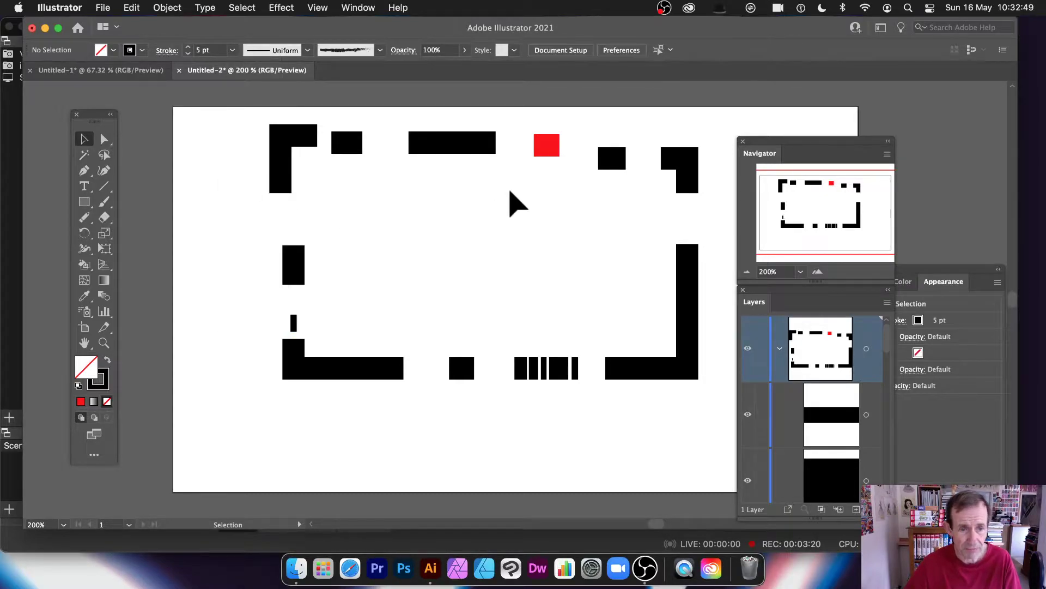
- Set the stroke weight of the long dash in the top edge to 4 pt
left_click(448, 143)
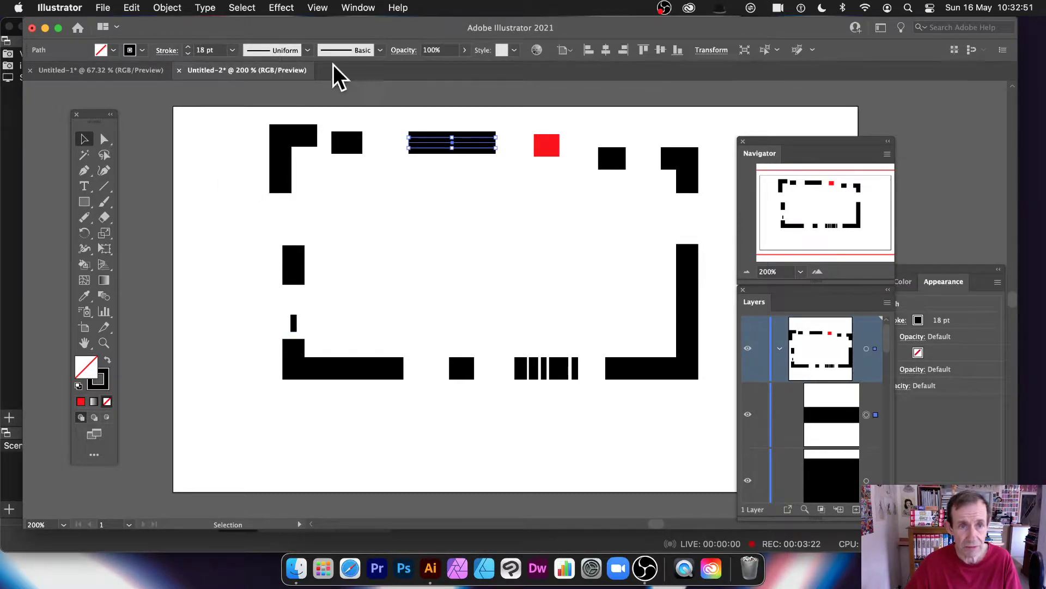
left_click(232, 50)
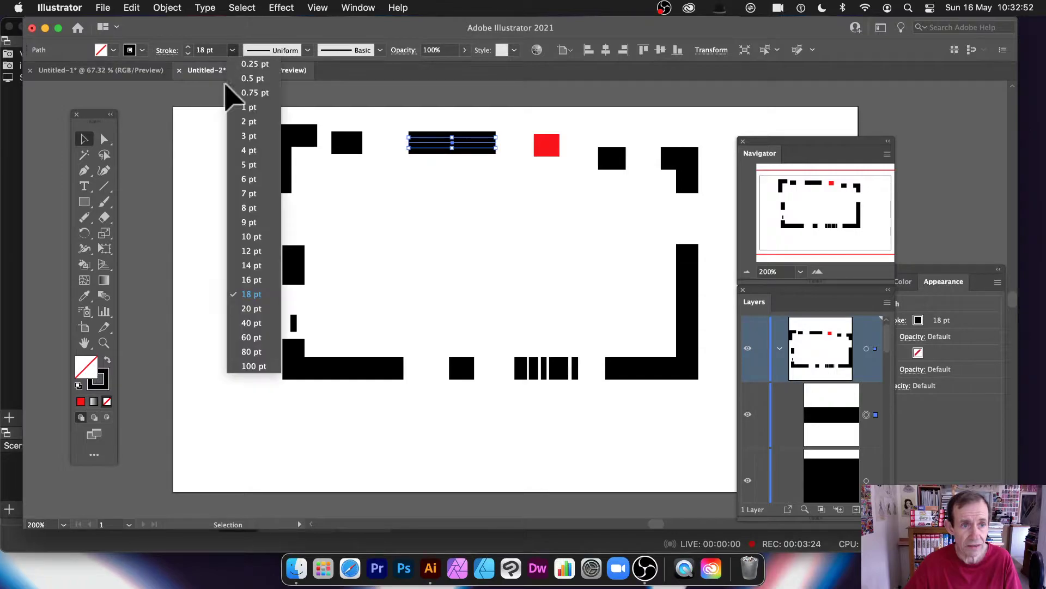
left_click(249, 150)
left_click(451, 222)
- Move all the rectangle's pieces together slightly down and to the left, and group them
mouse_move(224, 113)
left_mouse_down()
mouse_move(731, 423)
mouse_move(725, 414)
left_mouse_up()
left_click_drag(683, 323, 648, 339)
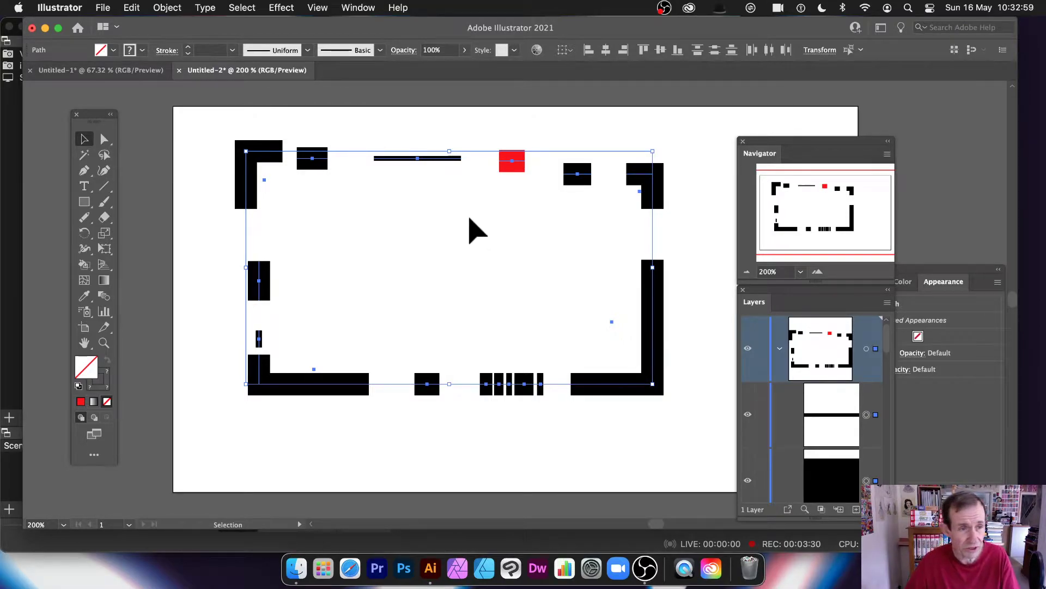
left_click(84, 202)
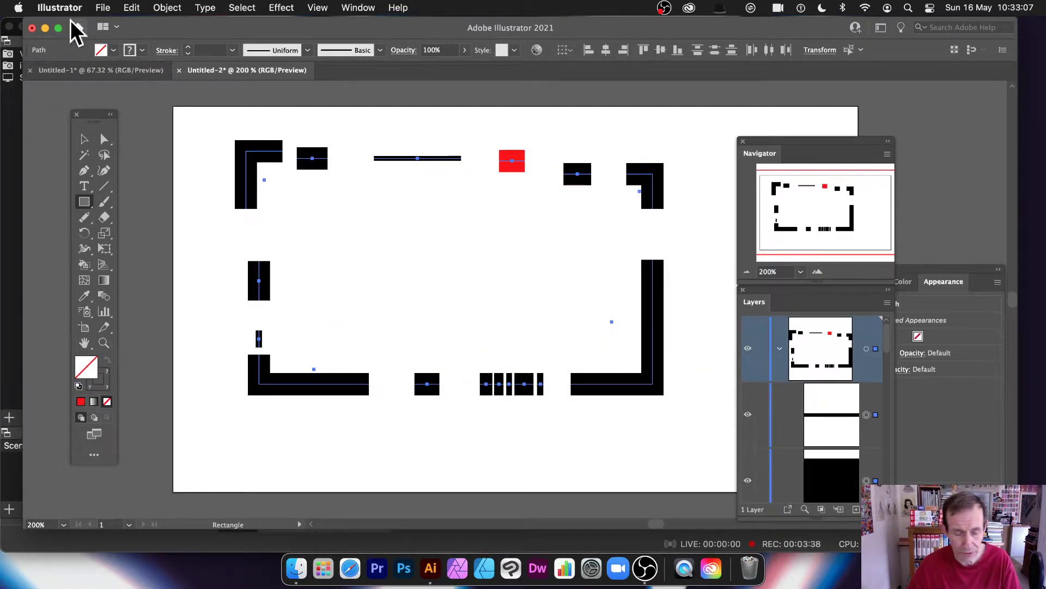
left_click(86, 140)
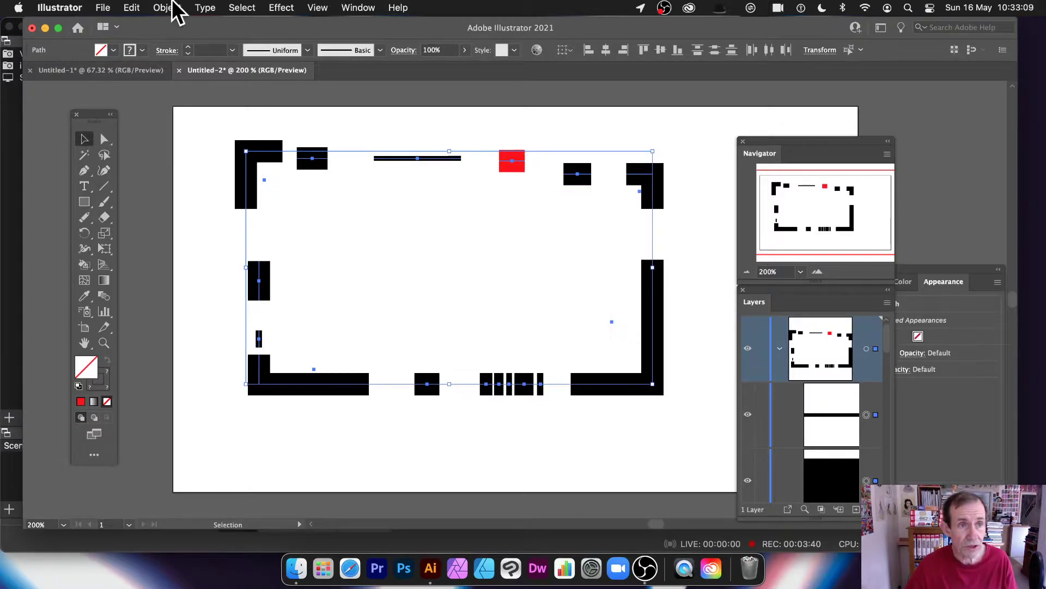
left_click(163, 8)
left_click(175, 80)
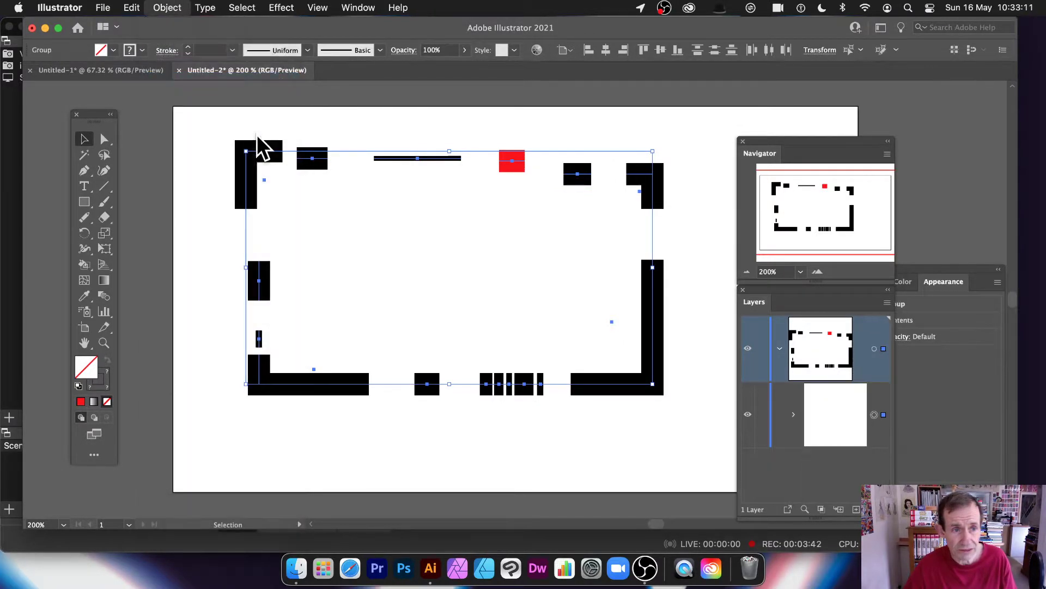
- Scale the group down toward the artboard's upper-left corner and place two overlapping copies diagonally down to the right
left_click_drag(243, 146, 270, 158)
left_click_drag(419, 243, 367, 206)
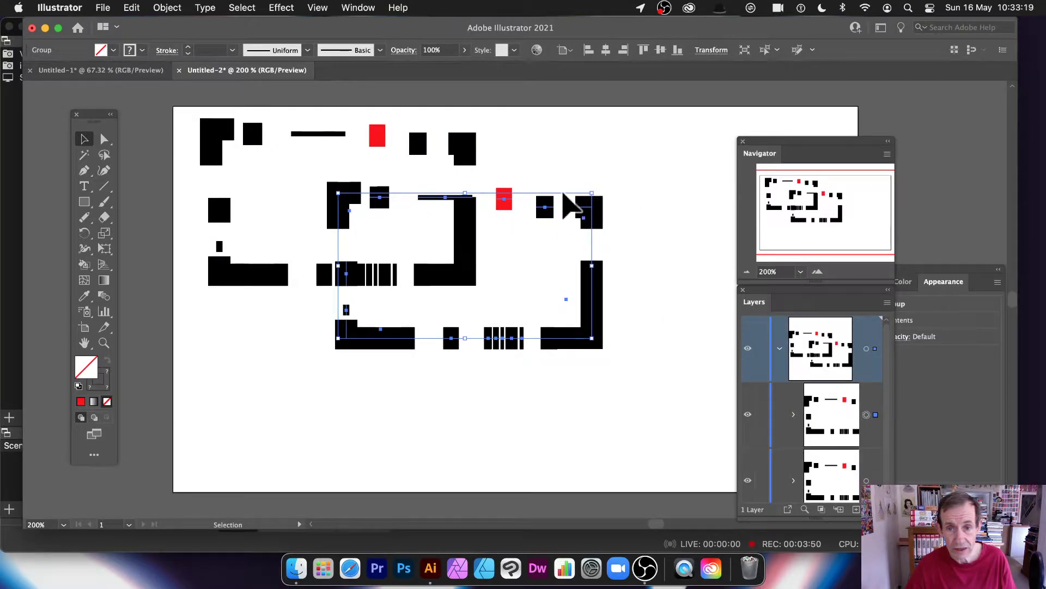
left_click_drag(591, 295, 678, 354)
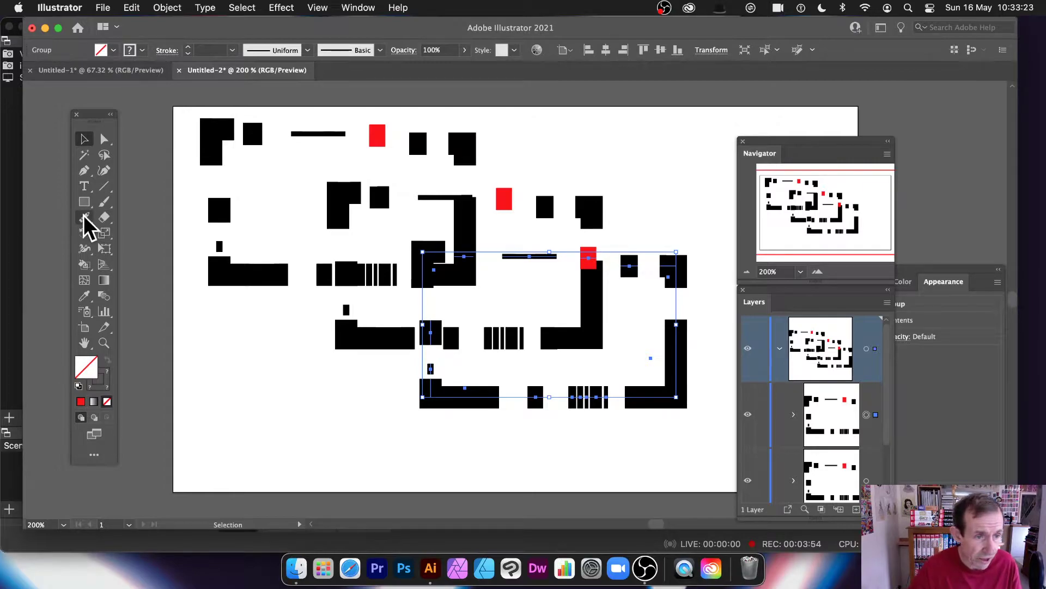
- Erase a gap in the bottom edge and one in the right edge of the lowest copy's lower-right corner piece with the Path Eraser
left_click_drag(85, 218, 126, 224)
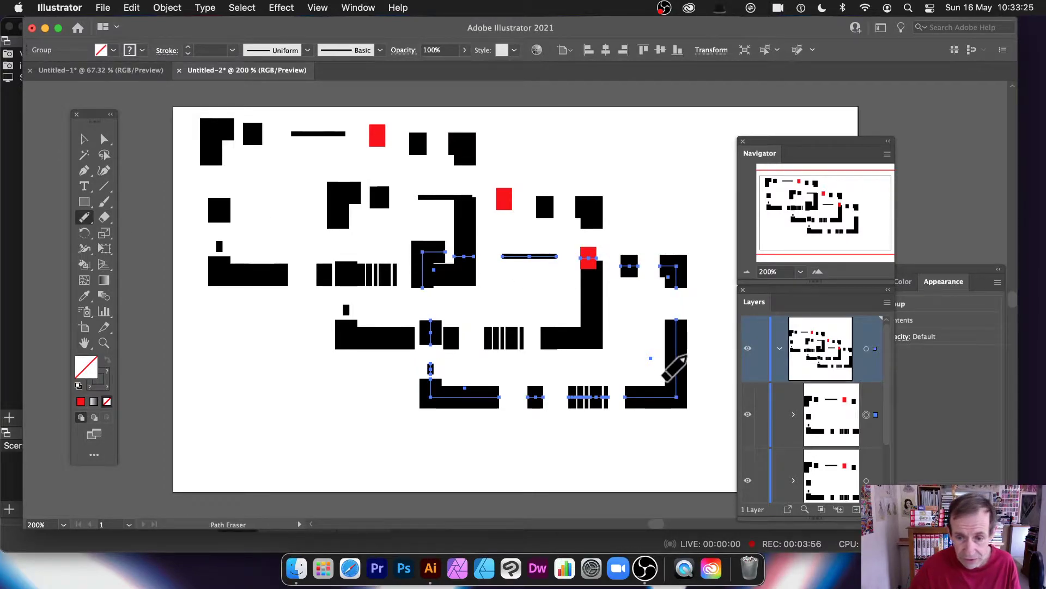
left_click_drag(658, 396, 636, 397)
left_click_drag(678, 358, 678, 371)
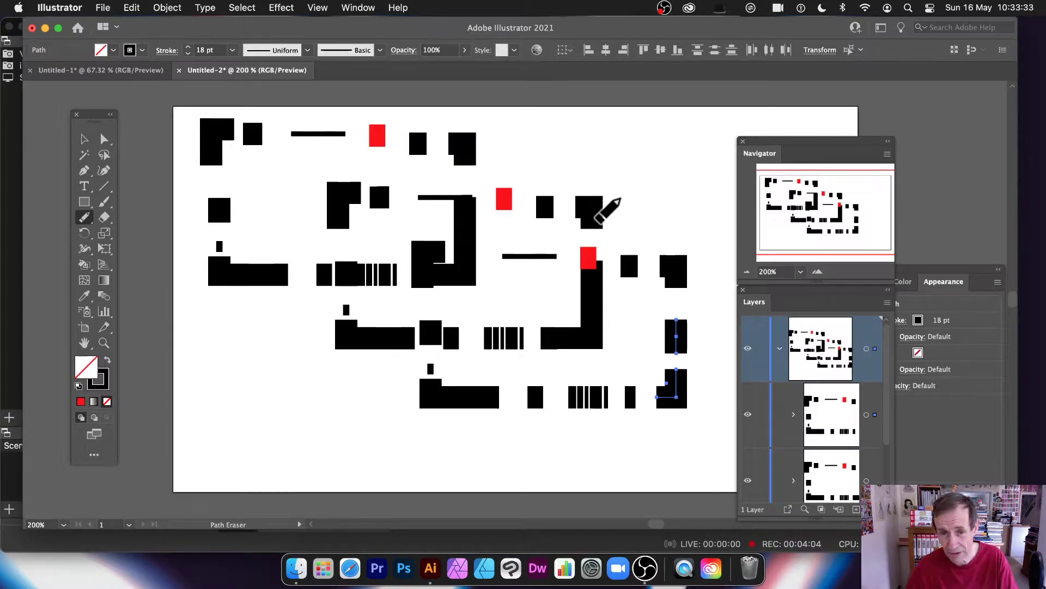
- With everything selected, erase gaps in the middle copy's right and bottom edges and one in the right edge of the uppermost group
key("super+a")
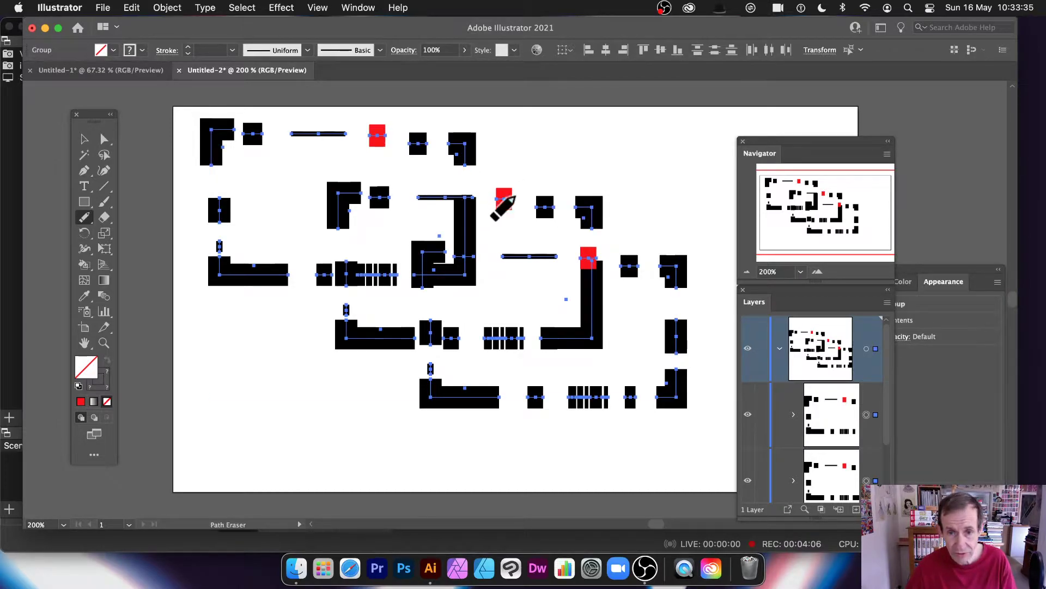
left_click_drag(591, 287, 592, 298)
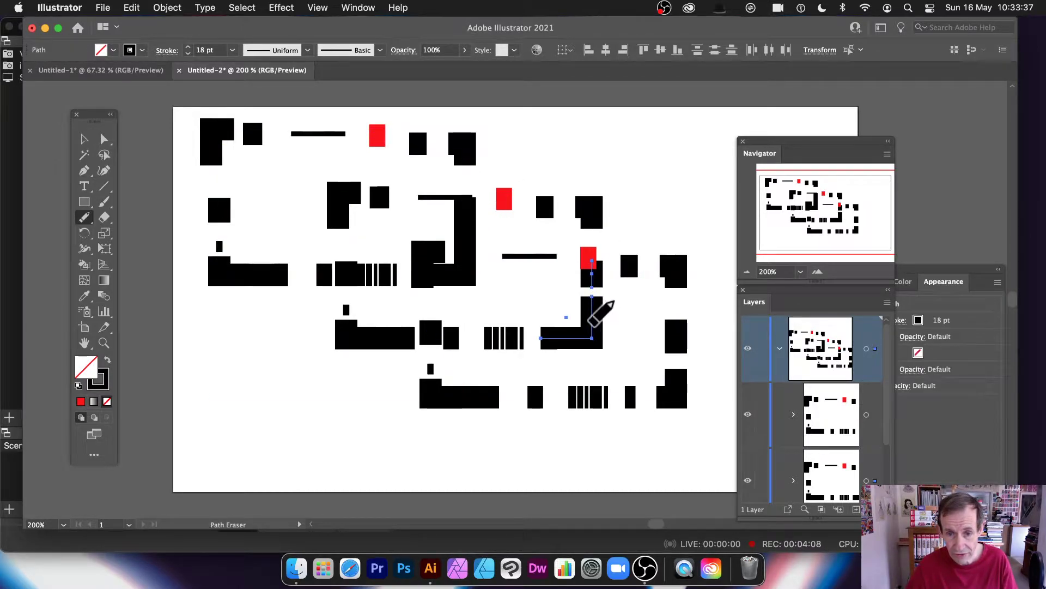
left_click_drag(573, 339, 559, 338)
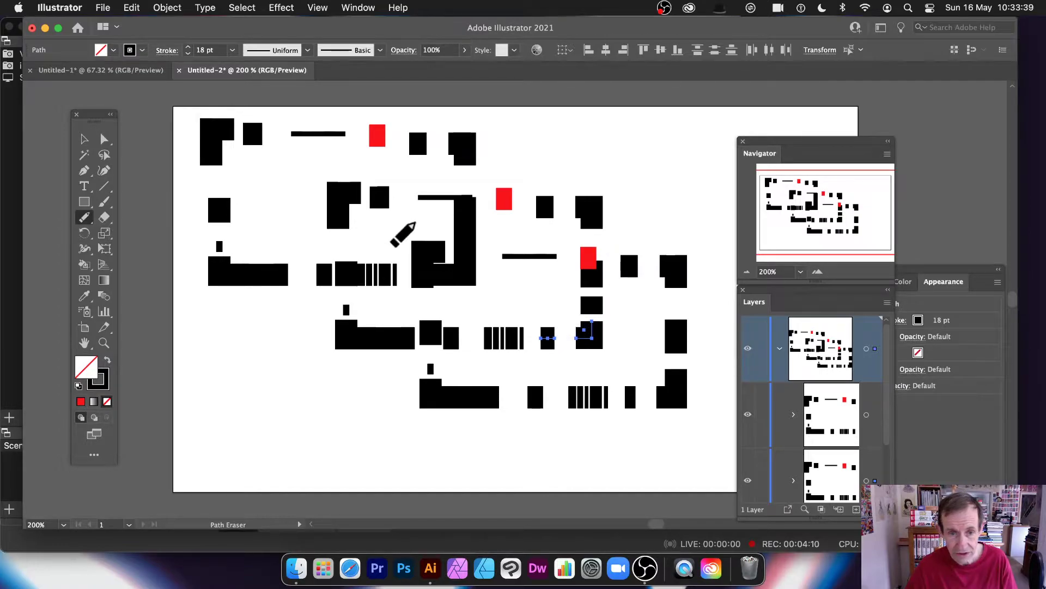
key("super+a")
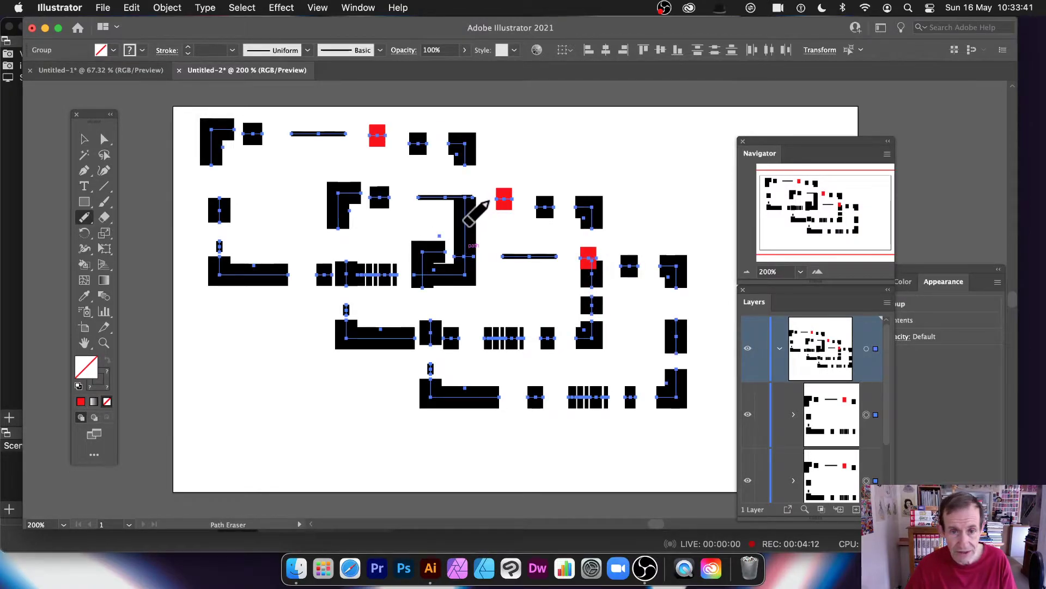
left_click_drag(465, 223, 466, 232)
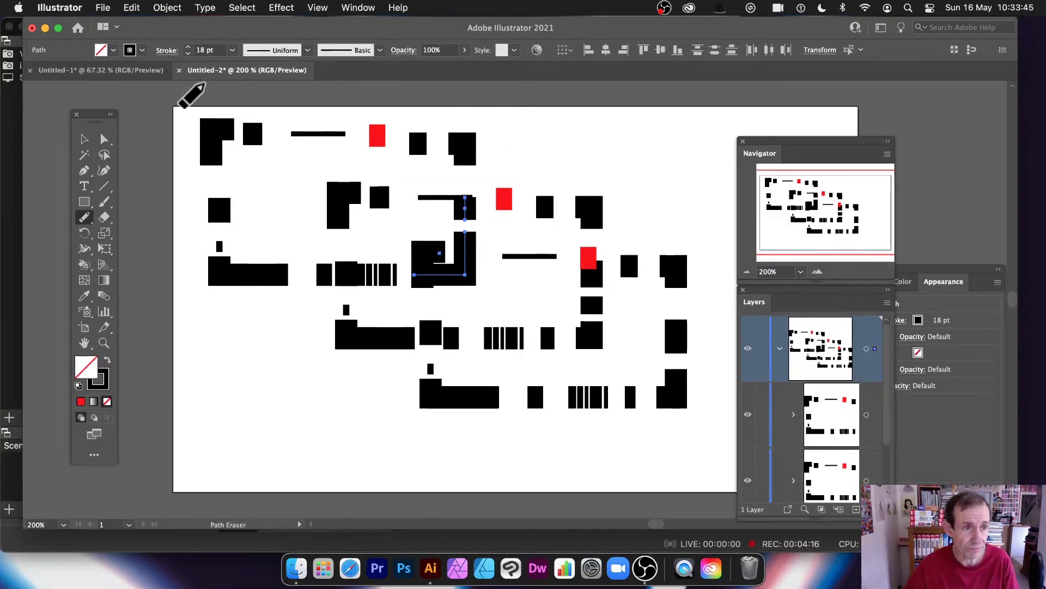
- Delete all the artwork from the artboard
left_click(84, 139)
left_click_drag(375, 247, 709, 475)
key("Delete")
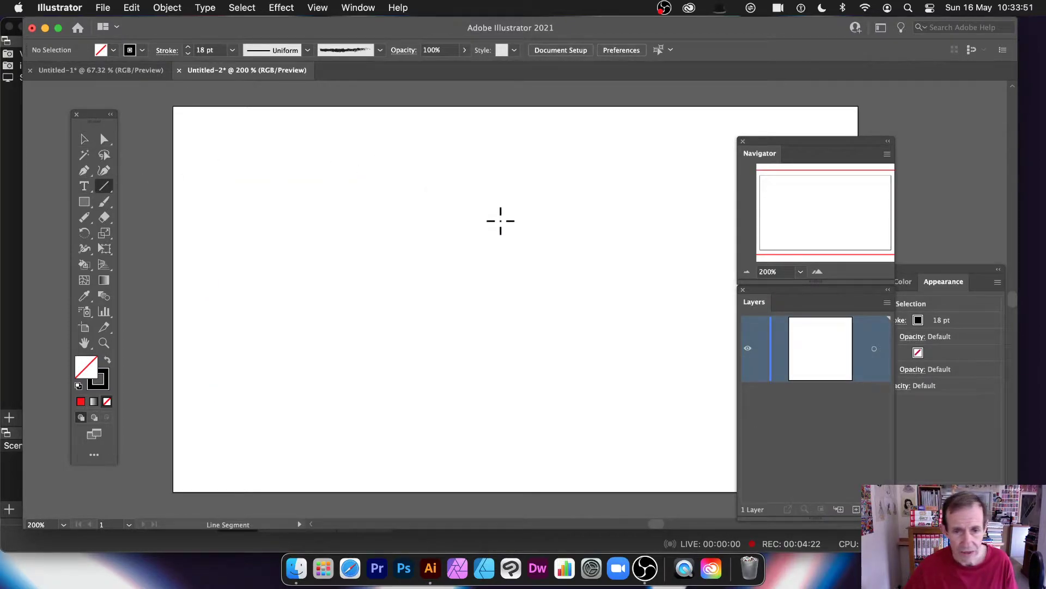
- Draw a horizontal line with an 18 pt stroke, rotate it 90 degrees to vertical, and move it slightly left
left_click_drag(368, 302, 624, 300)
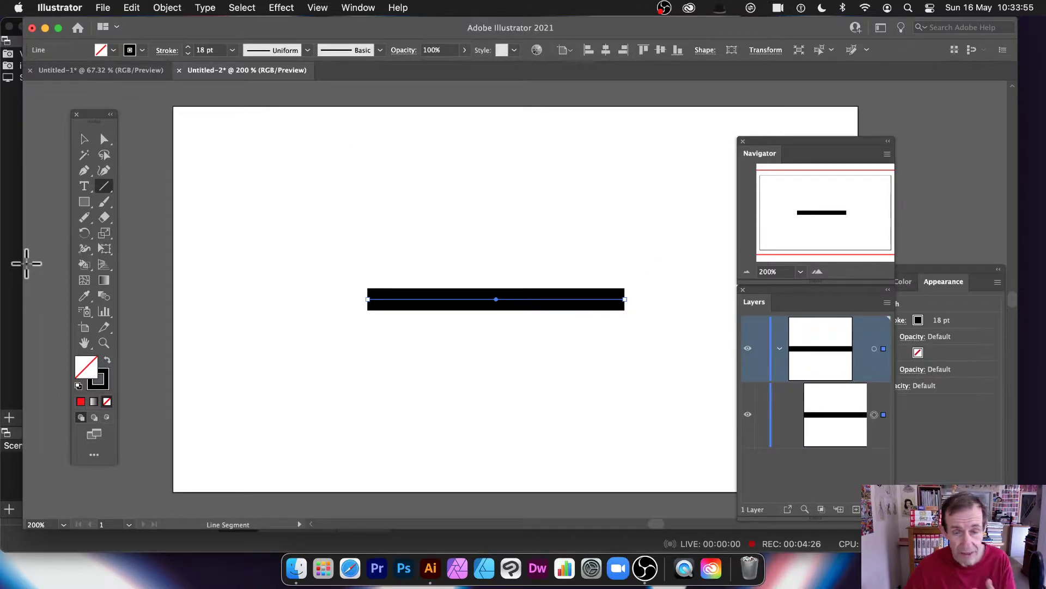
left_click(84, 139)
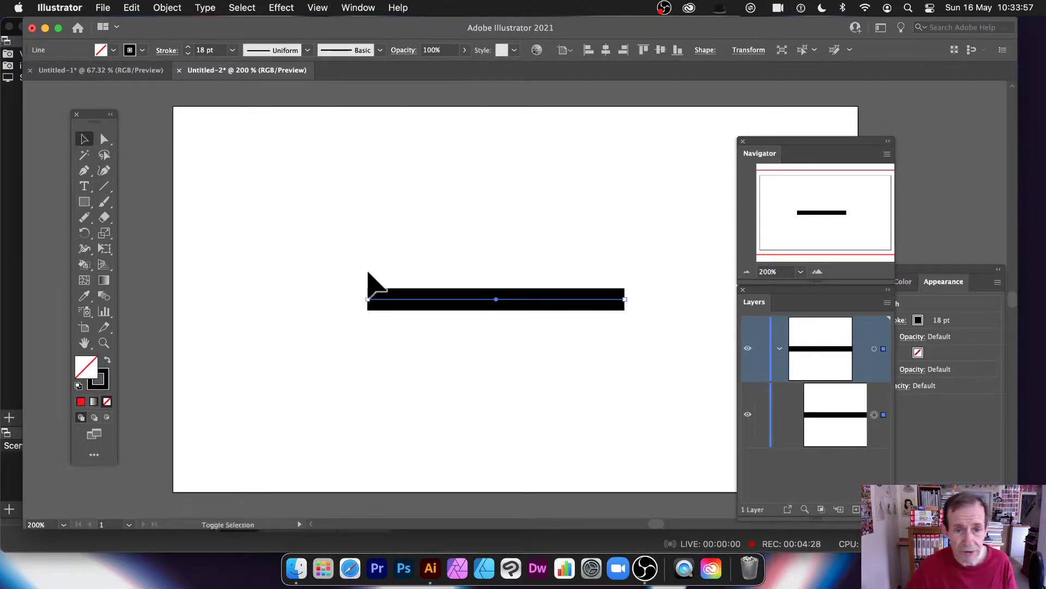
left_click_drag(369, 296, 490, 169)
left_click_drag(505, 234, 468, 242)
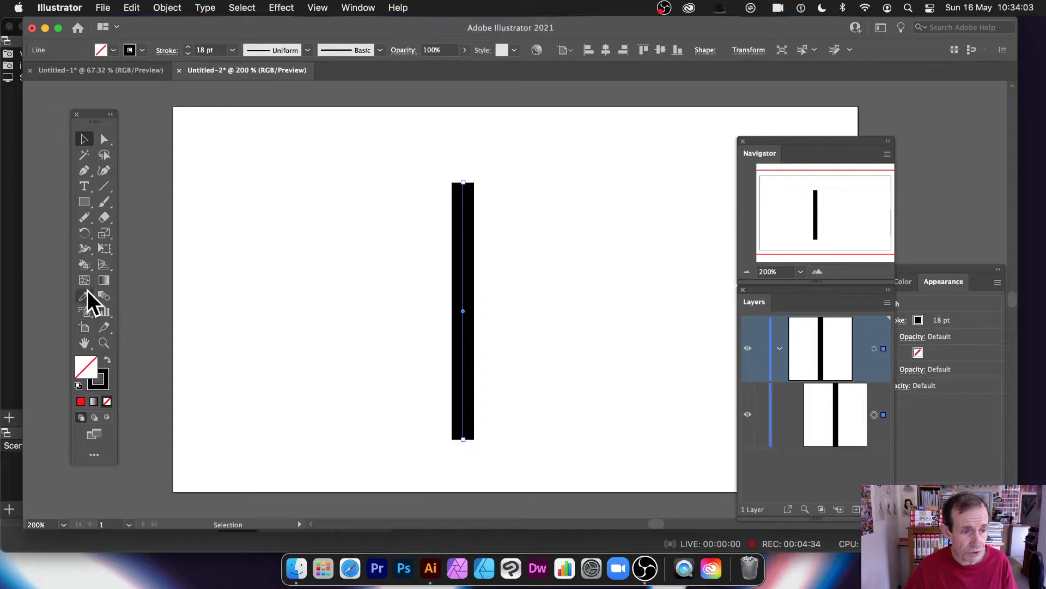
- Erase four gaps along the vertical line with the Path Eraser to split it into five pieces
left_click(86, 219)
left_click_drag(461, 210, 463, 286)
left_click_drag(463, 324, 463, 375)
- Make a radial repeat from all five line pieces, enlarging its radius to about 234 pt and turning it slightly clockwise
left_click(84, 139)
left_click_drag(360, 136, 559, 461)
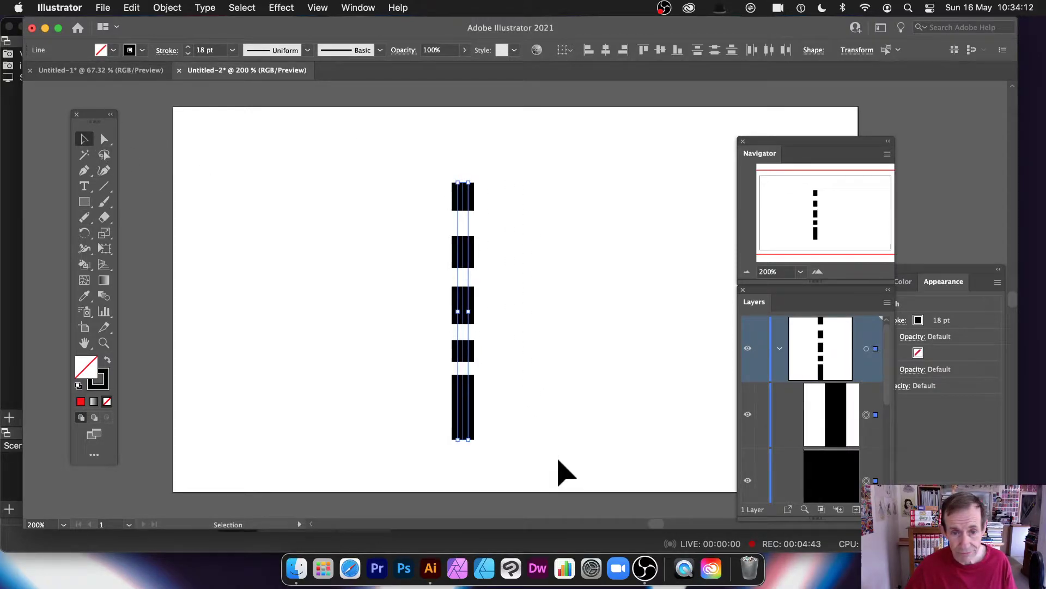
left_click(163, 7)
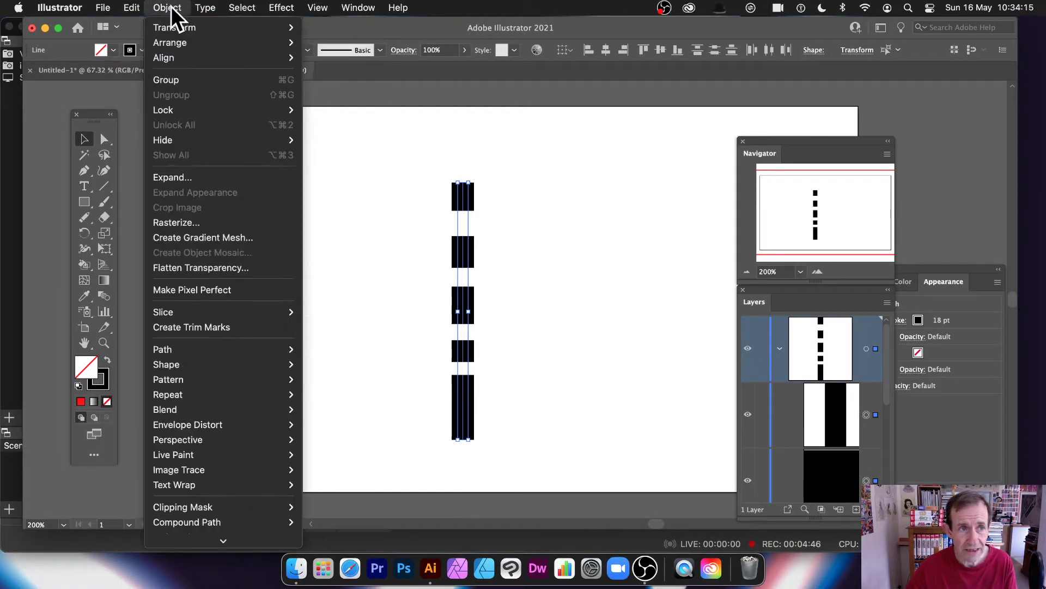
mouse_move(187, 393)
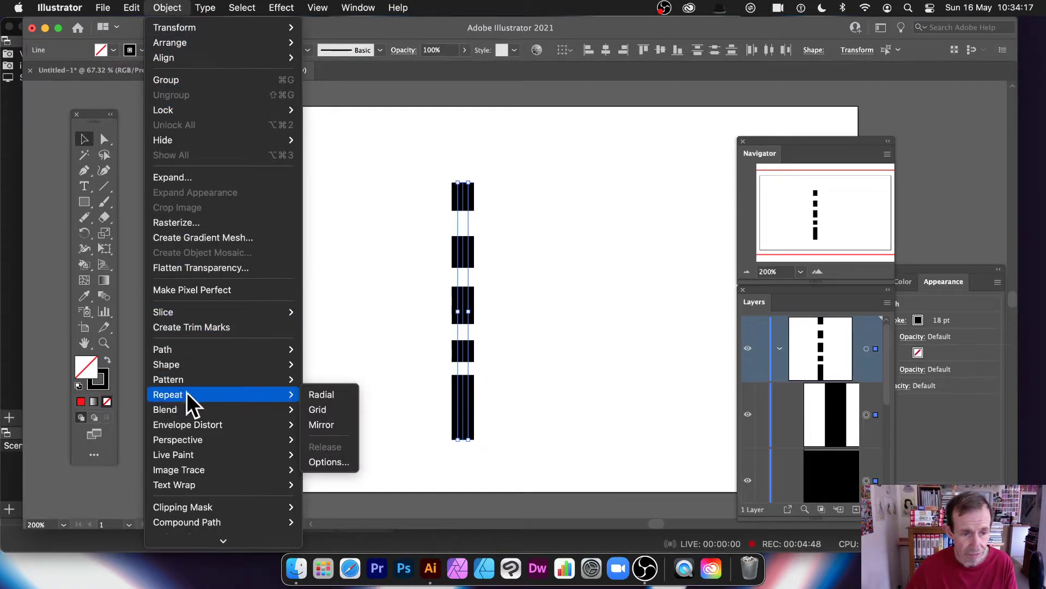
left_click(341, 394)
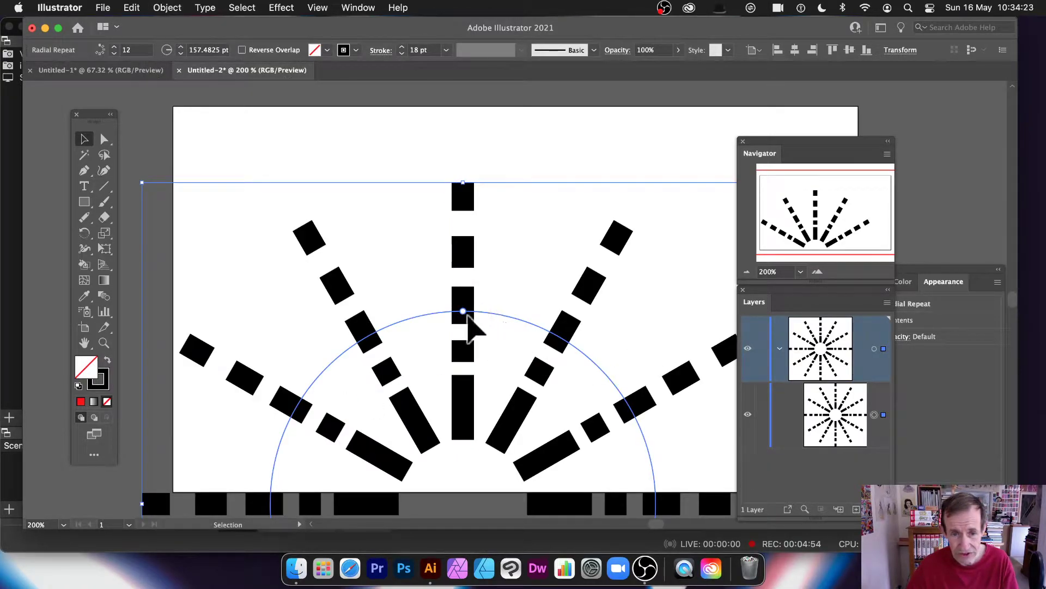
left_click_drag(462, 311, 582, 244)
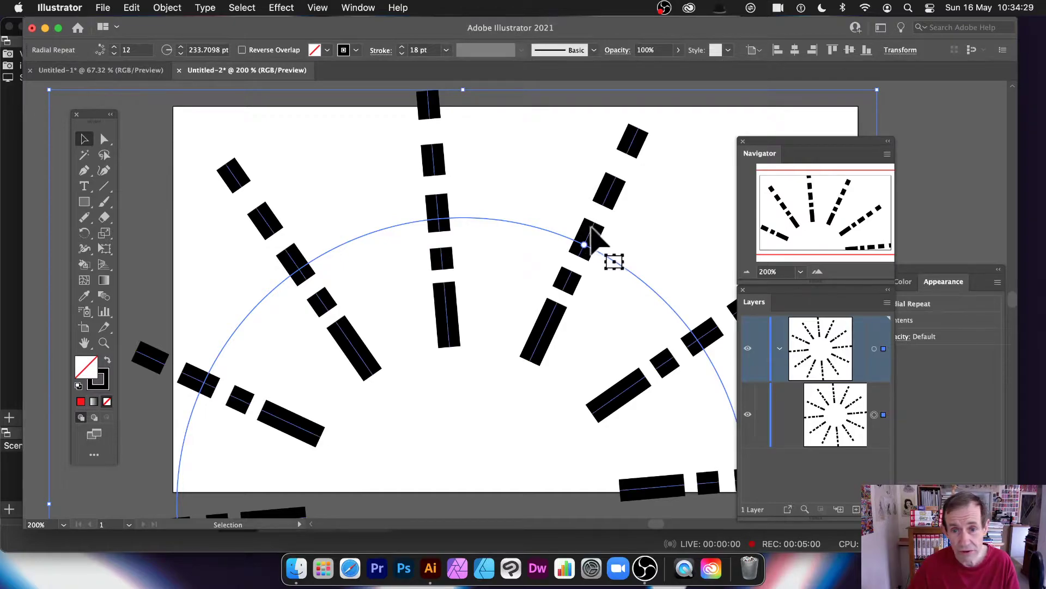
- Recolour the strokes of all the pieces inside the radial repeat yellow
double_click(590, 229)
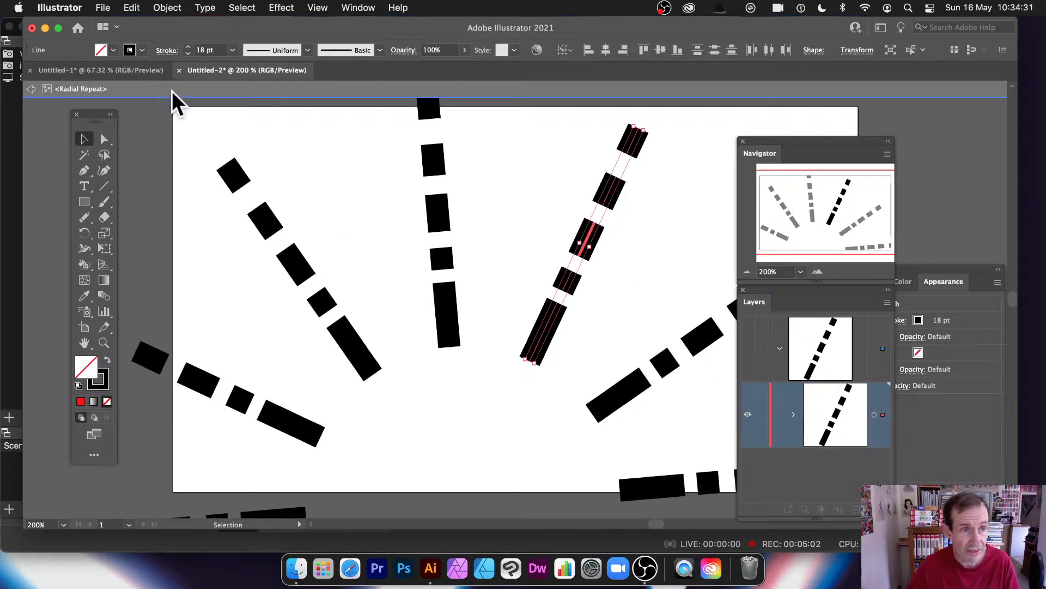
left_click(142, 50)
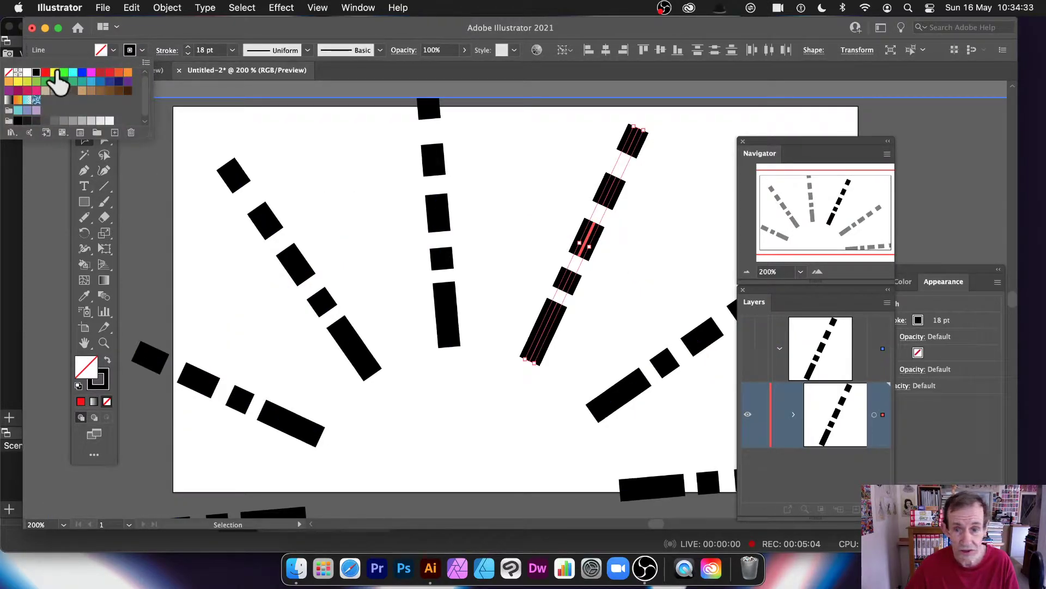
left_click(55, 73)
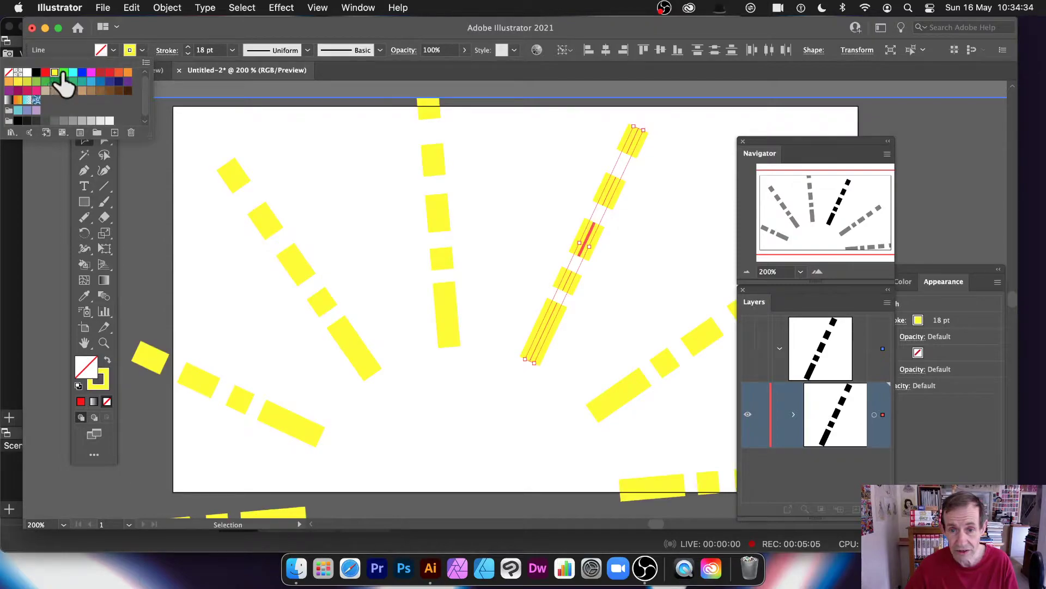
left_click(601, 236)
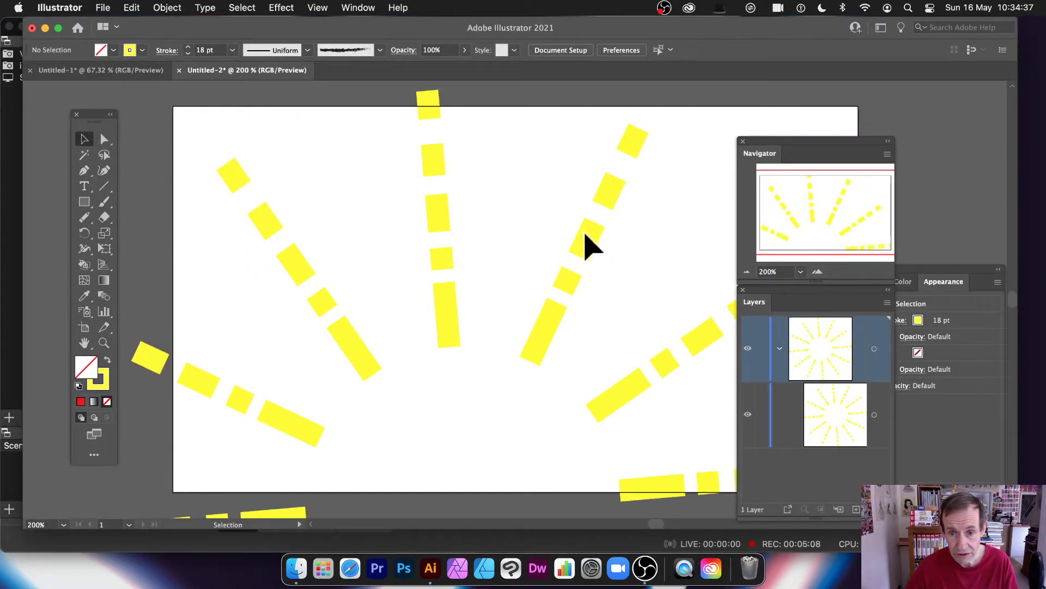
- Isolate the middle piece of the repeated line, give it a dark red stroke, and return to the full artwork
left_click(588, 236)
double_click(587, 236)
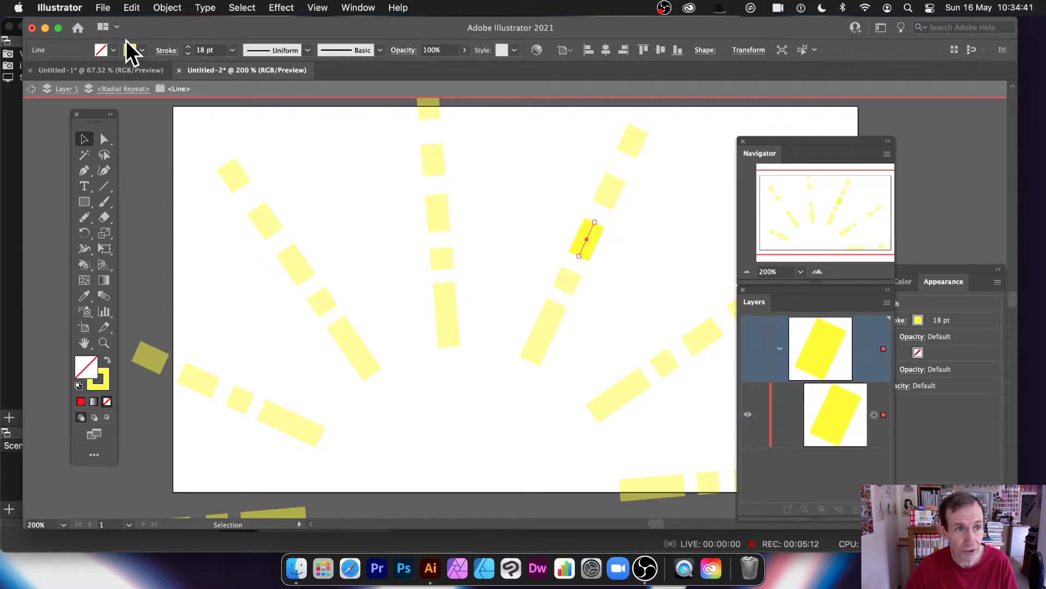
left_click(142, 50)
left_click(102, 72)
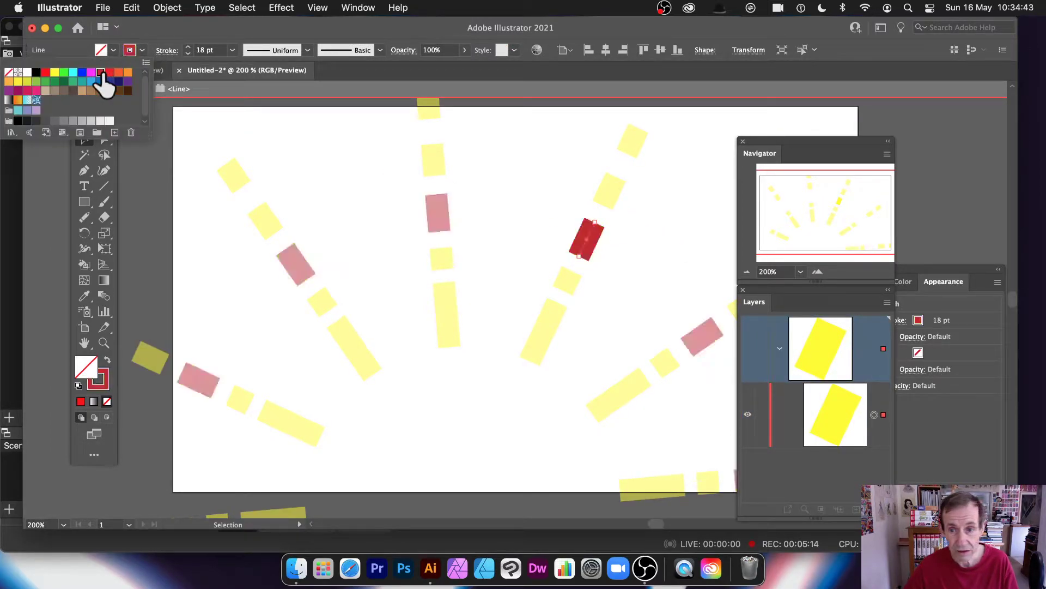
key("Escape")
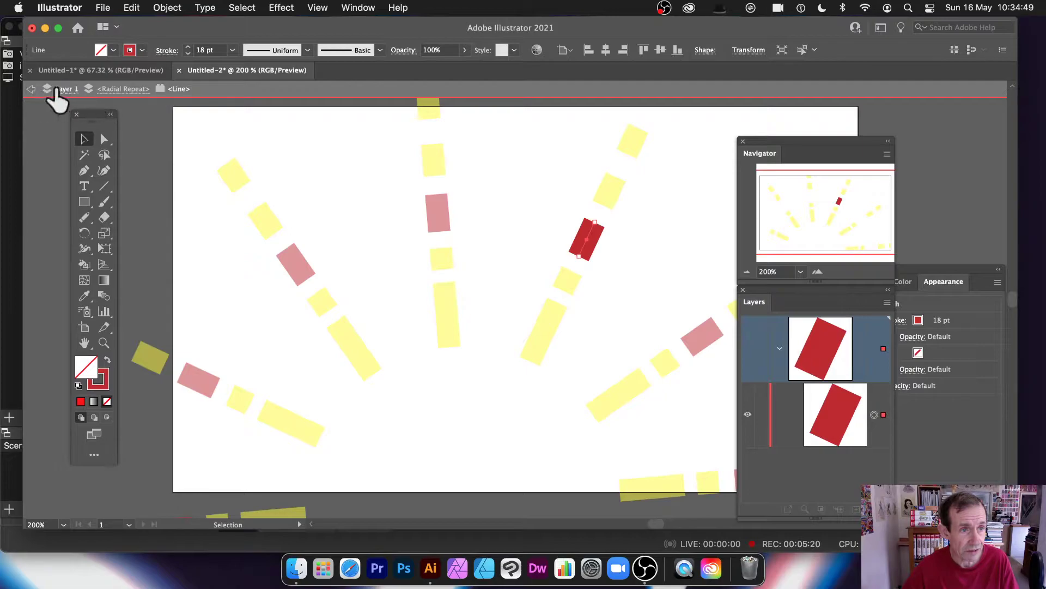
left_click(31, 89)
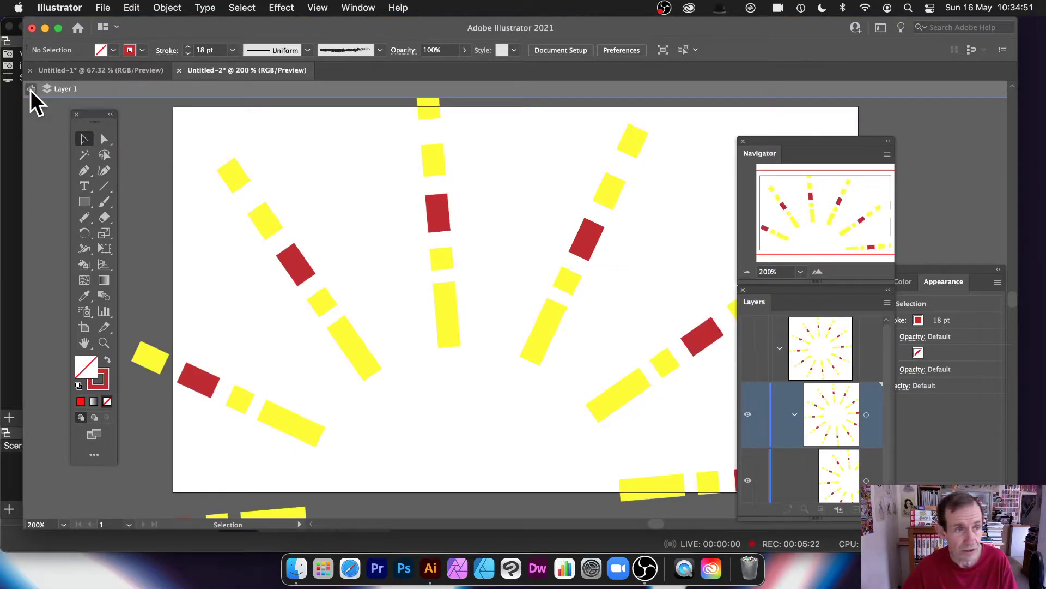
left_click(31, 89)
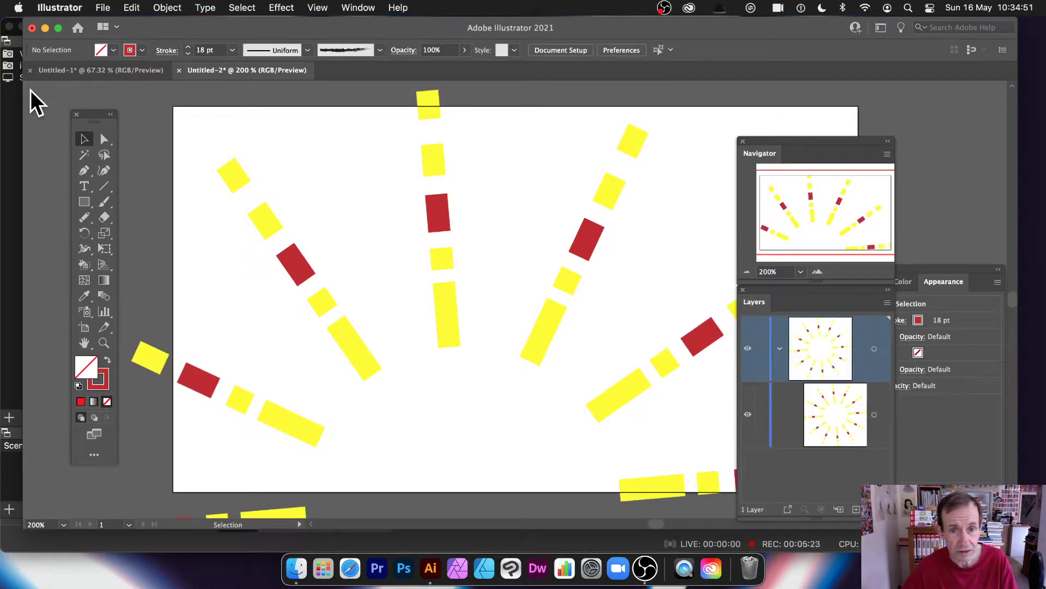
- Reduce the radial repeat's radius to about 220 pt and rotate it counterclockwise
left_click(434, 217)
left_click(746, 271)
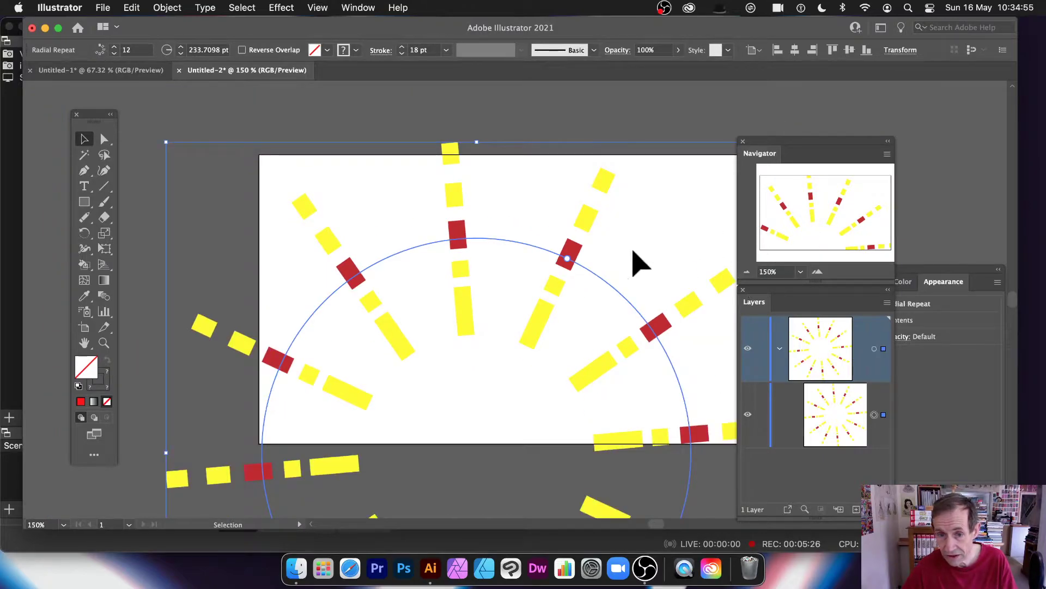
left_click_drag(567, 269, 458, 251)
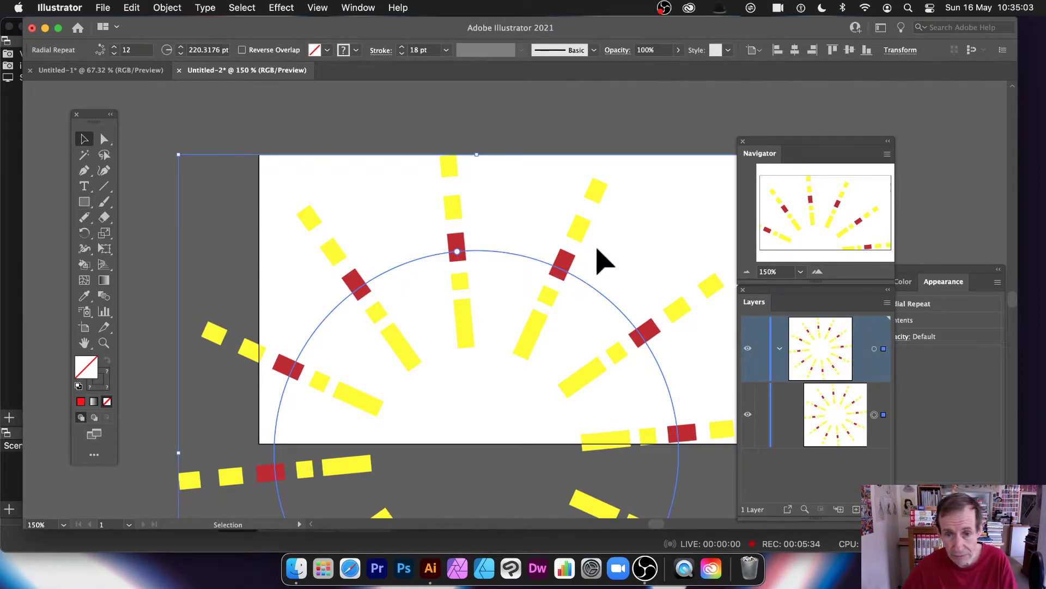
- Select all the line pieces inside the radial repeat and shorten the red piece's outer end with the Path Eraser
double_click(567, 262)
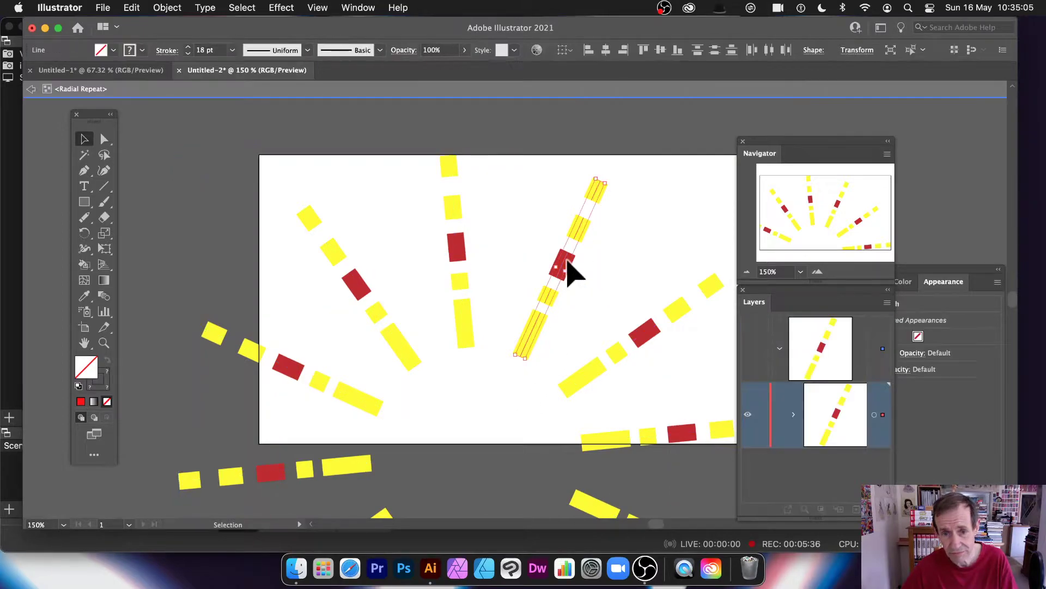
left_click_drag(513, 156, 568, 369)
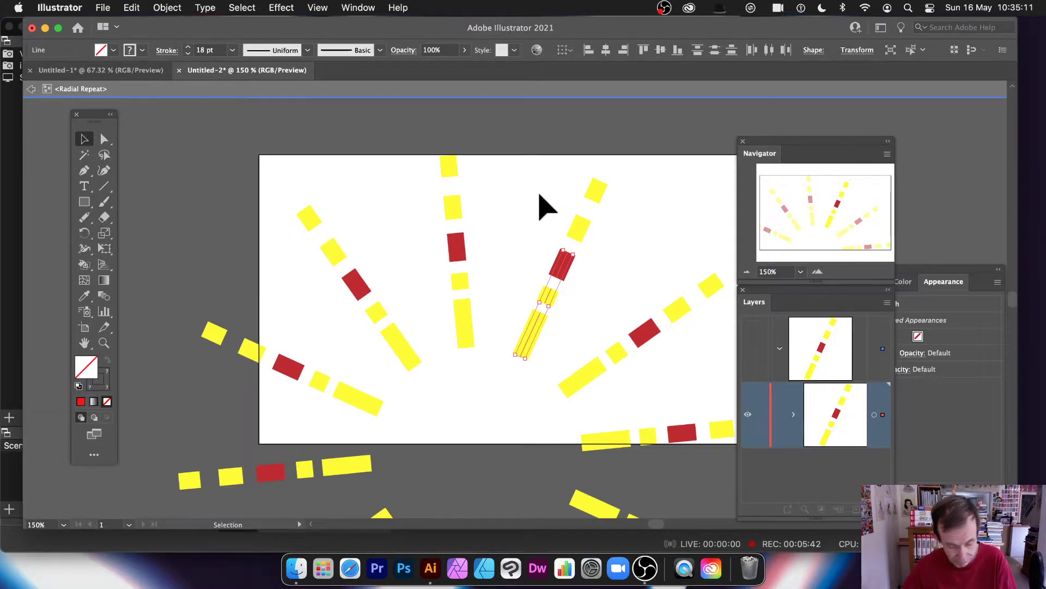
key("super+a")
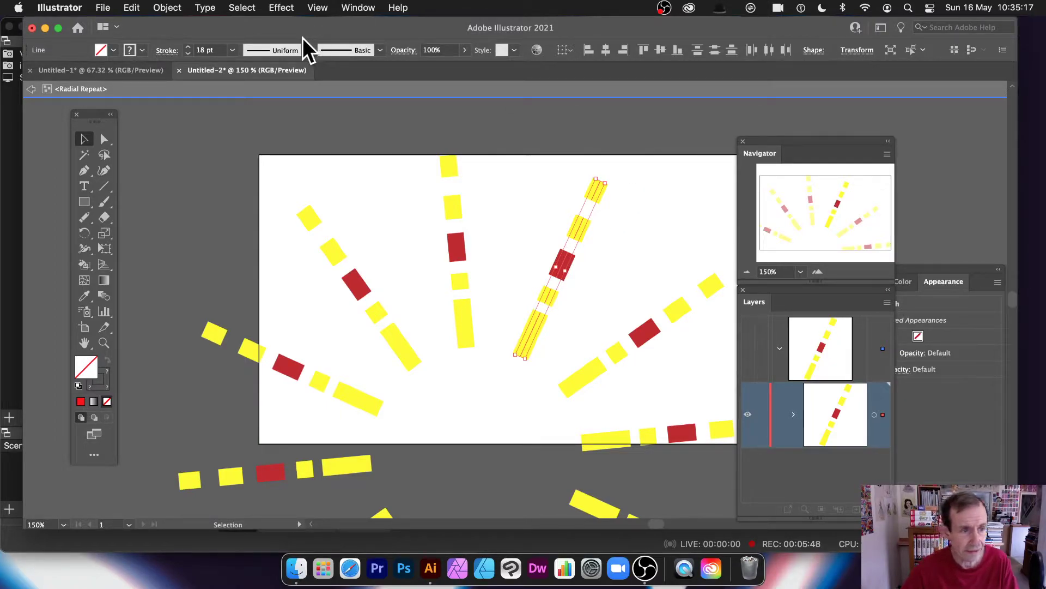
mouse_move(83, 218)
left_mouse_down()
mouse_move(169, 273)
mouse_move(152, 260)
left_mouse_up()
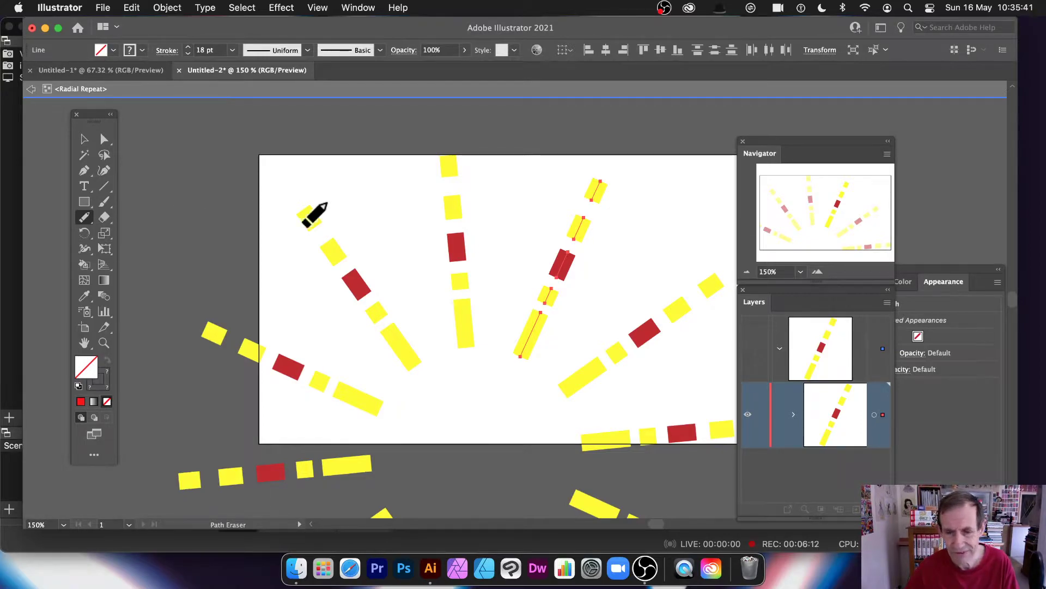
key("n")
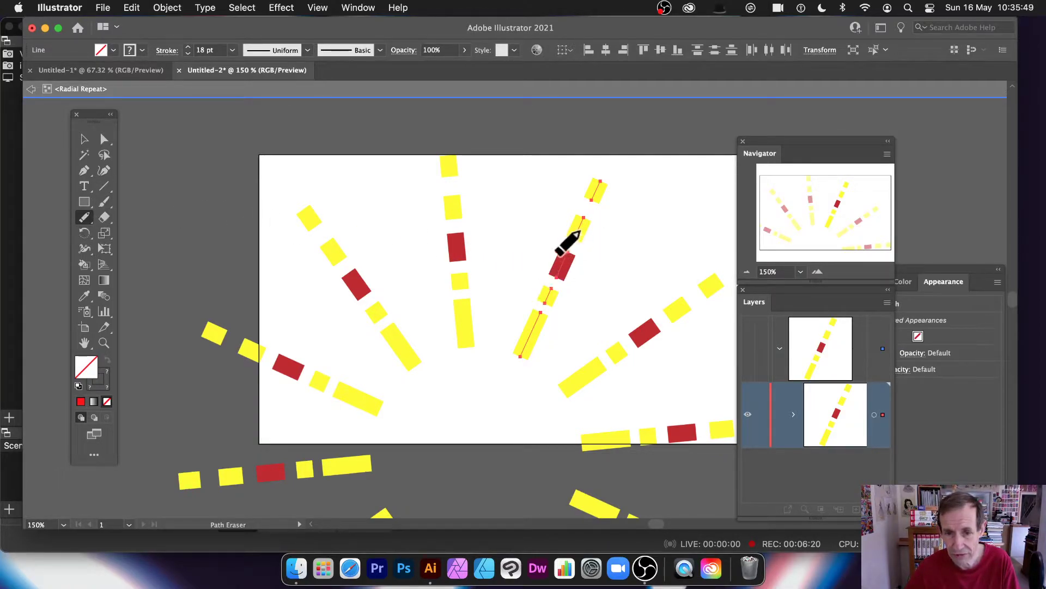
left_click_drag(563, 249, 573, 251)
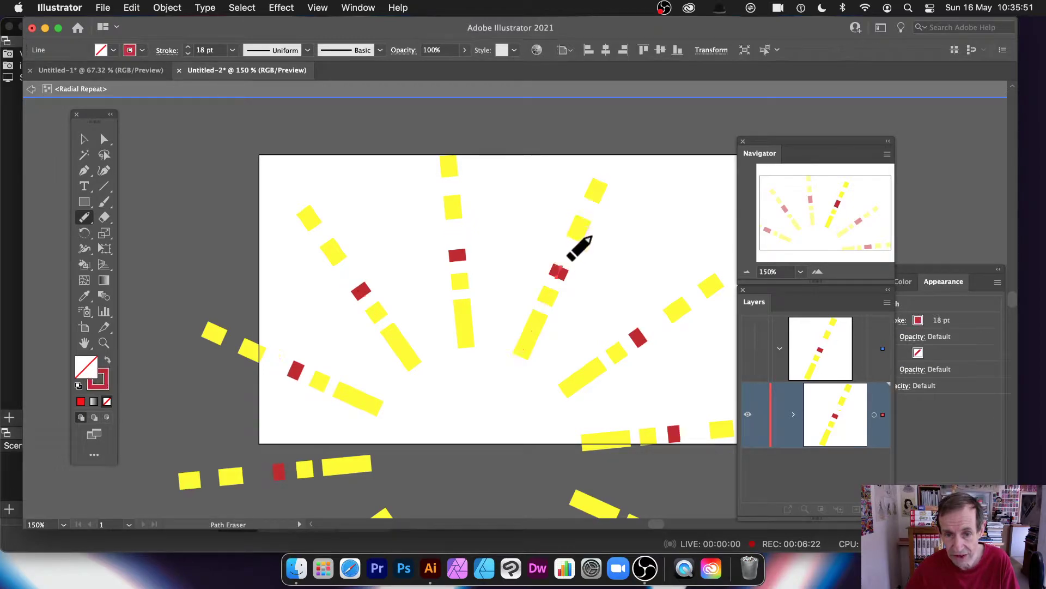
- Erase gaps in the long inner yellow piece and the two outer yellow pieces of the isolated line
left_click(515, 345, "super")
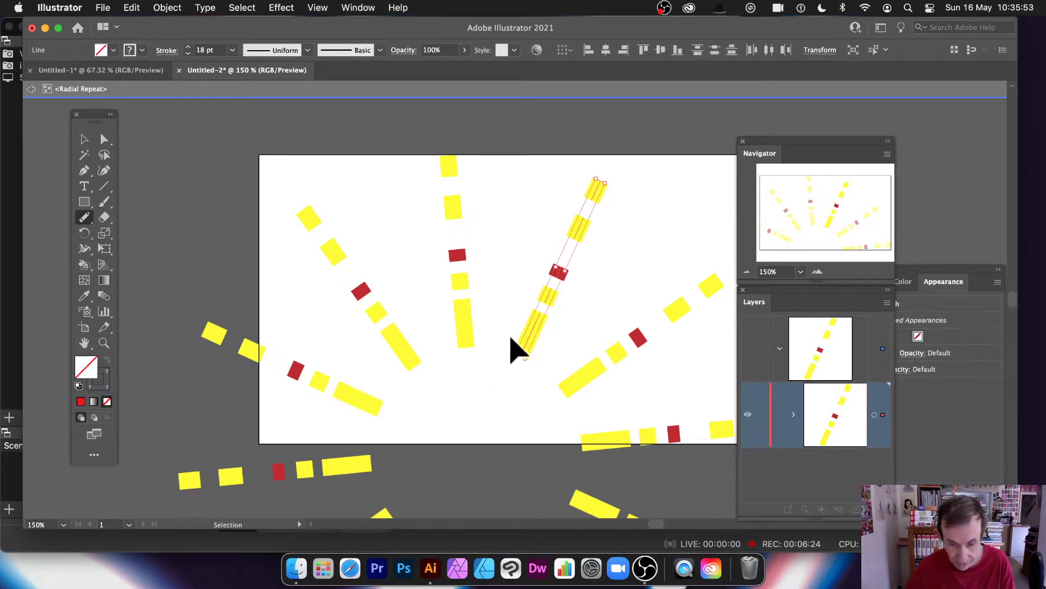
mouse_move(522, 343)
left_mouse_down()
mouse_move(548, 326)
mouse_move(557, 279)
mouse_move(593, 211)
mouse_move(578, 229)
left_mouse_up()
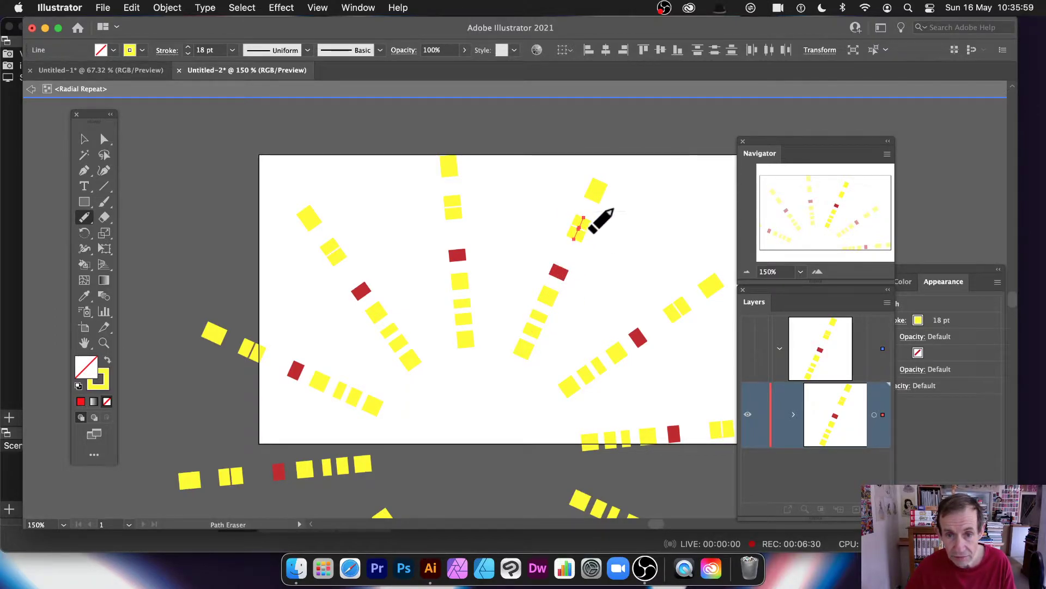
left_click(597, 182, "super")
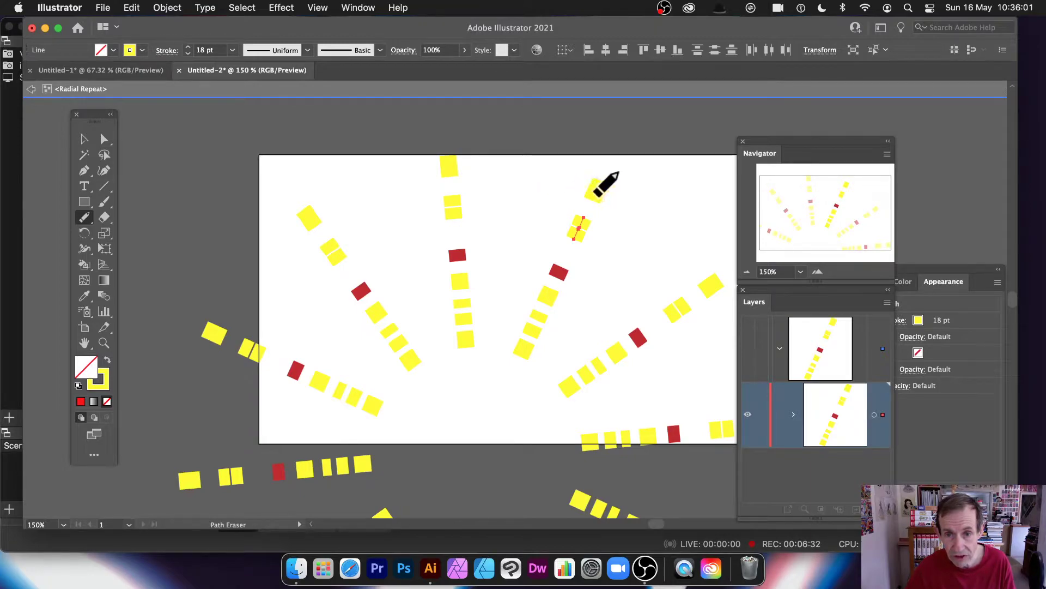
left_click_drag(631, 196, 597, 191)
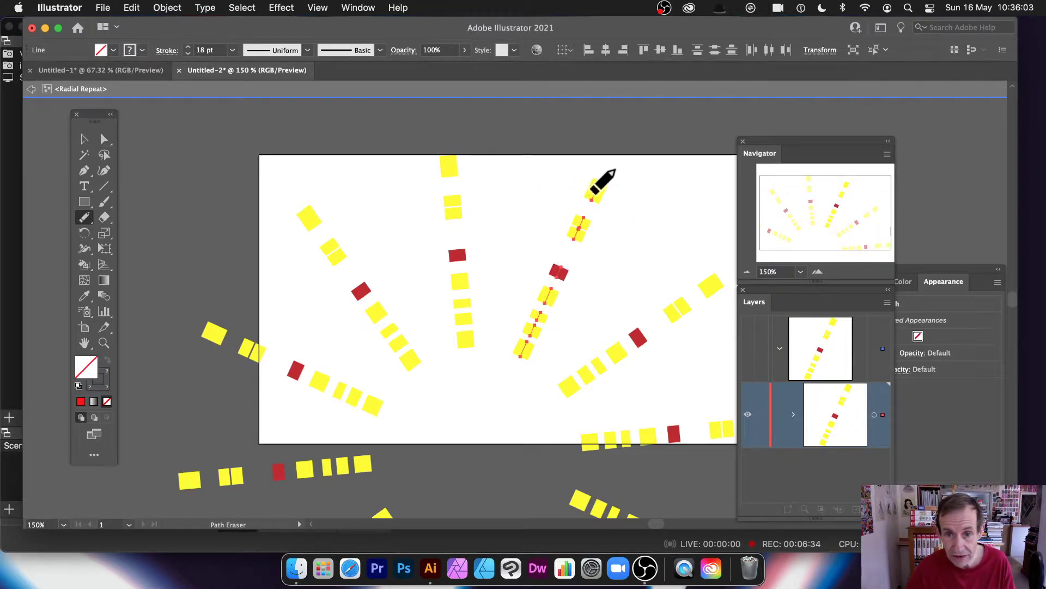
- Move the red piece sideways off its line of yellow pieces and stretch it into a longer, slightly rotated bar
left_click(86, 140)
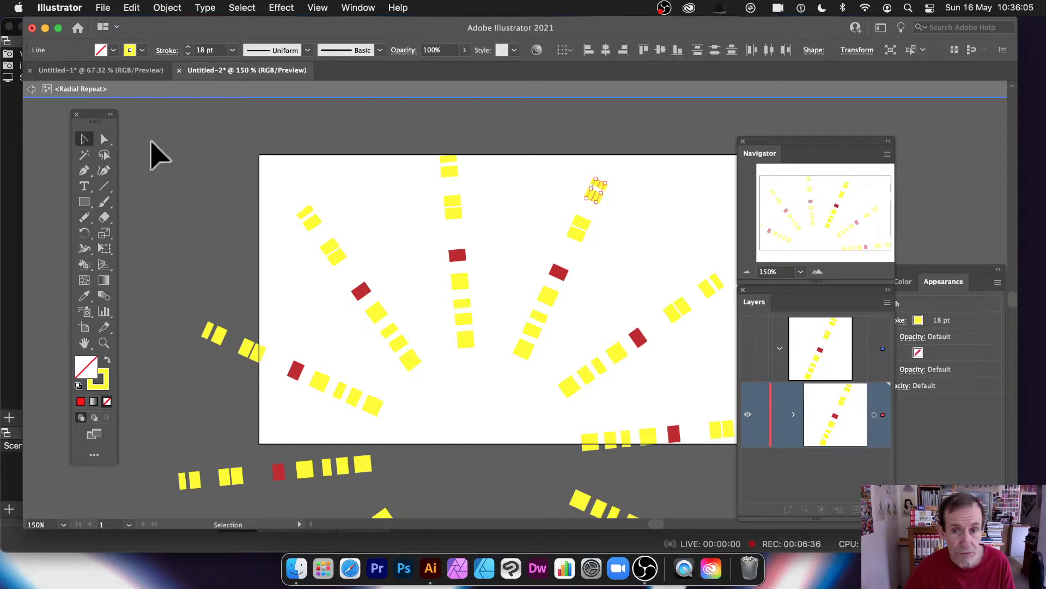
left_click(643, 198)
left_click(598, 191)
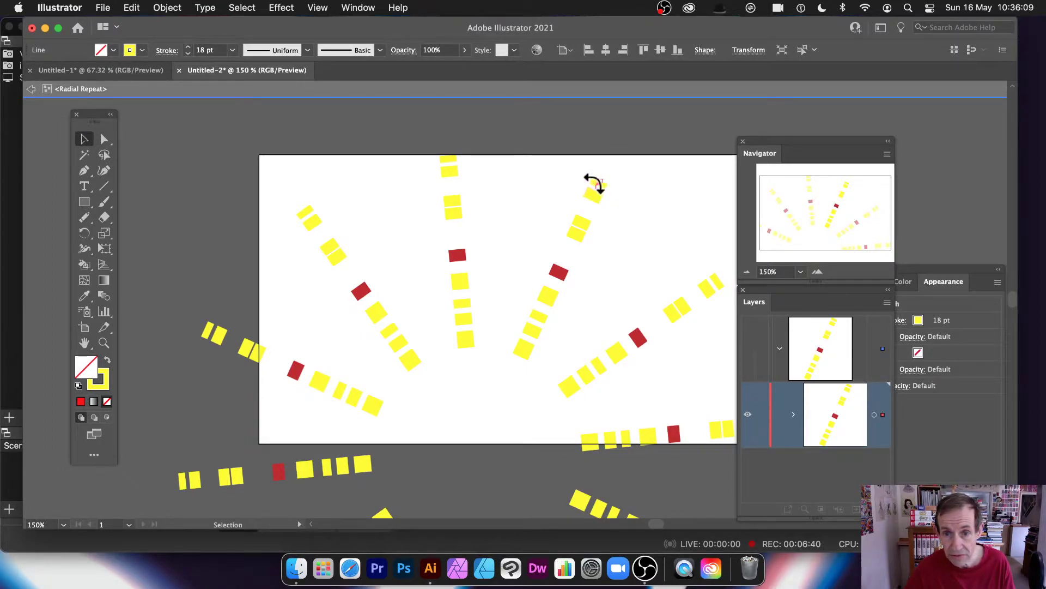
left_click(817, 271)
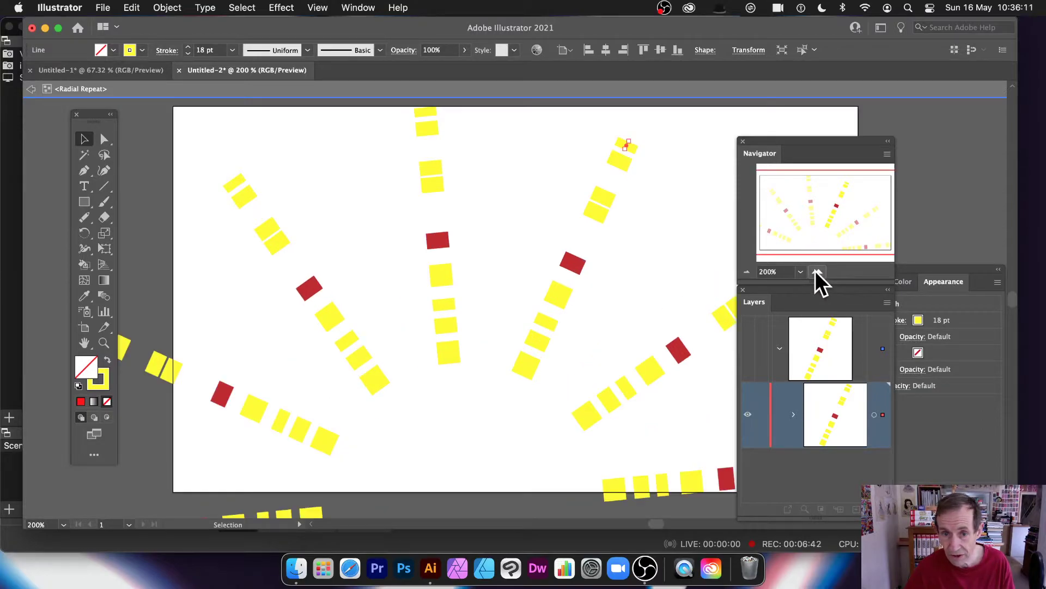
mouse_move(539, 236)
left_mouse_down()
mouse_move(576, 268)
mouse_move(600, 273)
left_mouse_up()
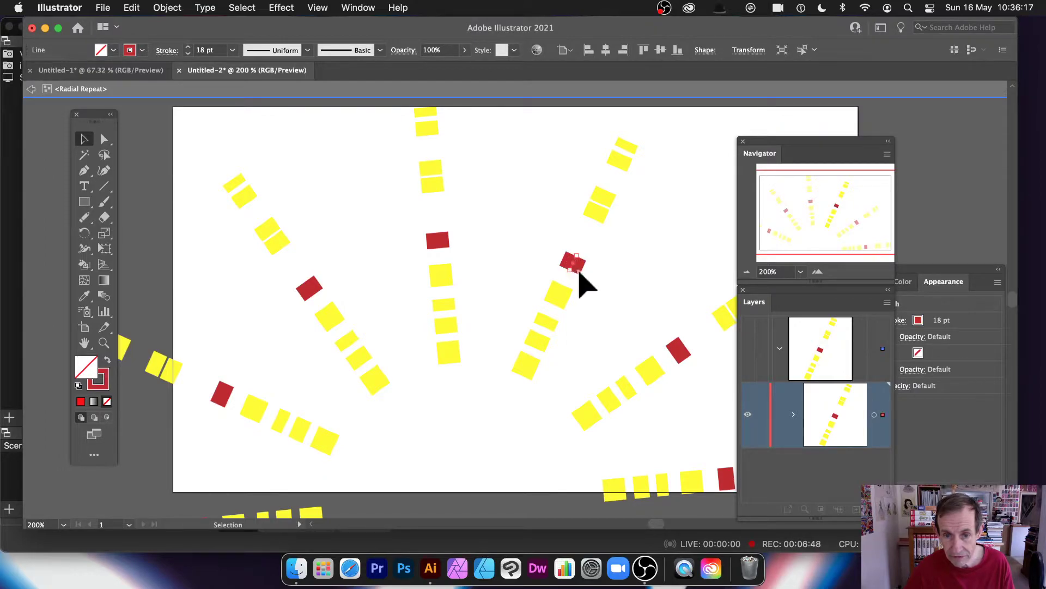
left_click(627, 290)
left_click_drag(575, 267, 607, 290)
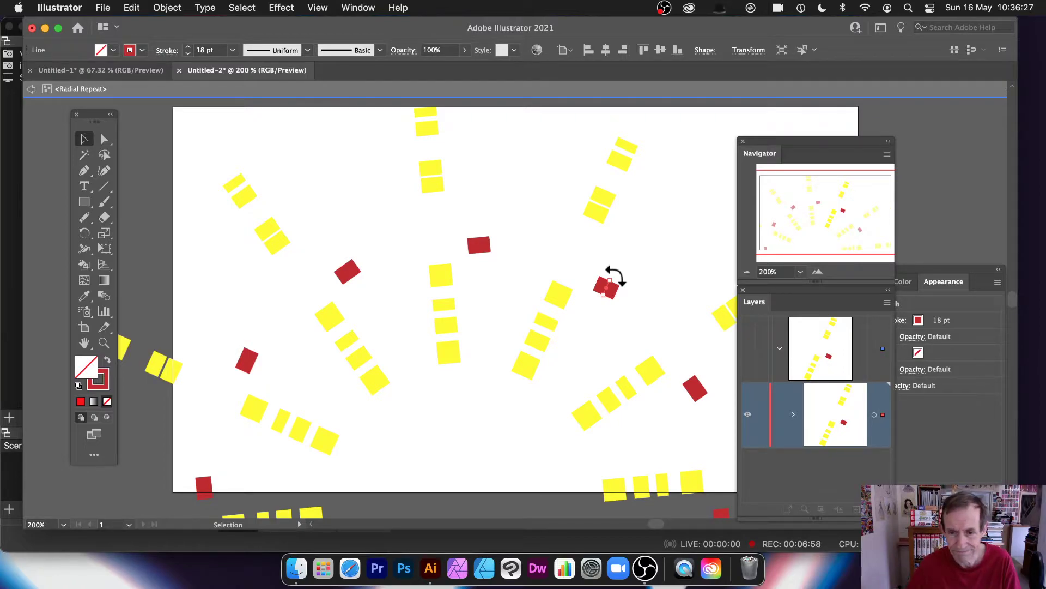
left_click_drag(609, 280, 613, 237)
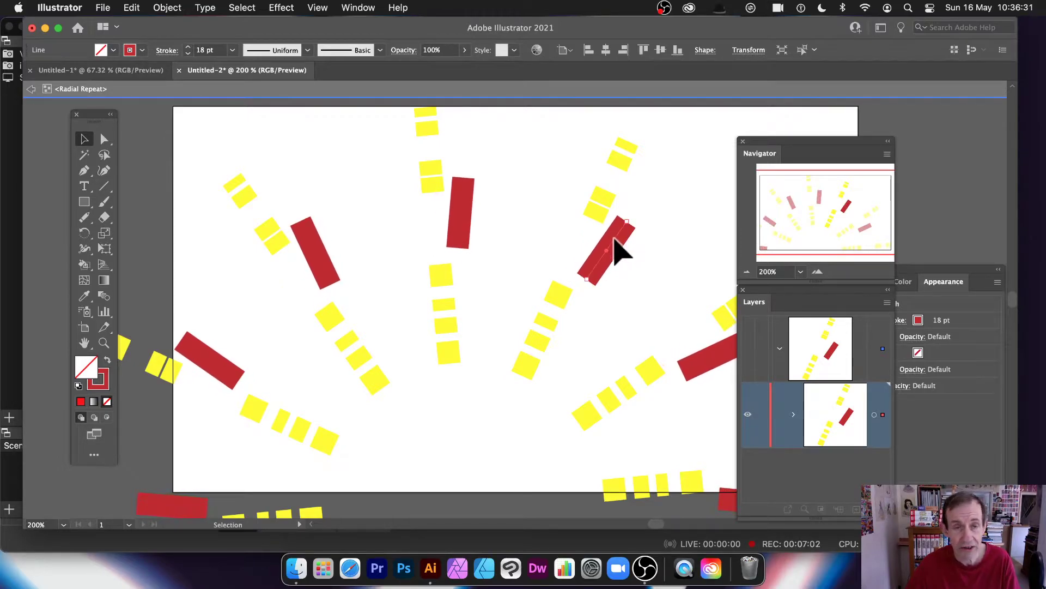
- Leave the repeat's isolation mode and delete the whole radial repeat from the artboard
left_click(31, 88)
left_click(31, 89)
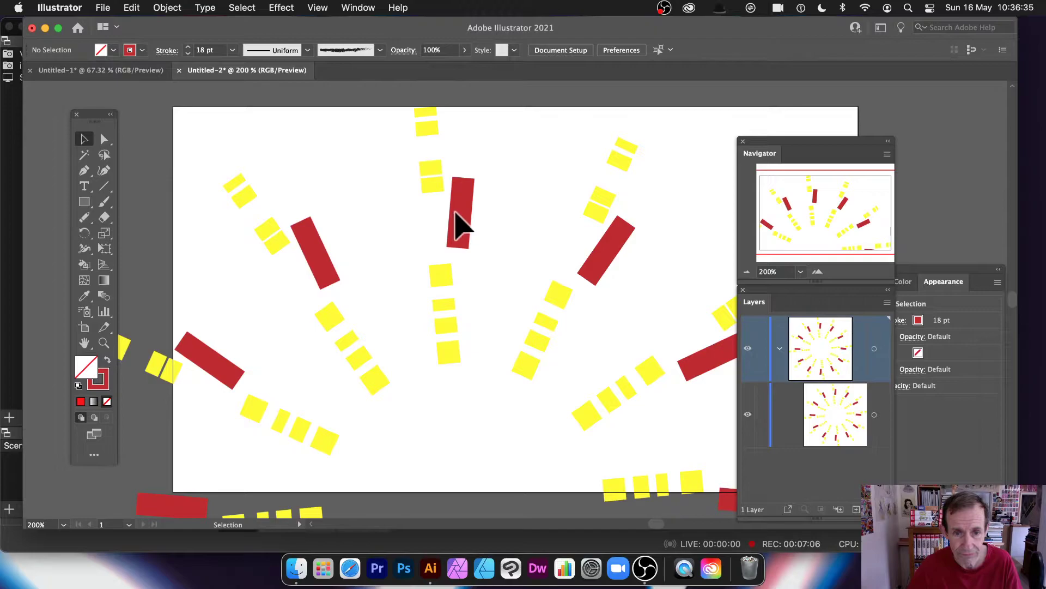
left_click(464, 223)
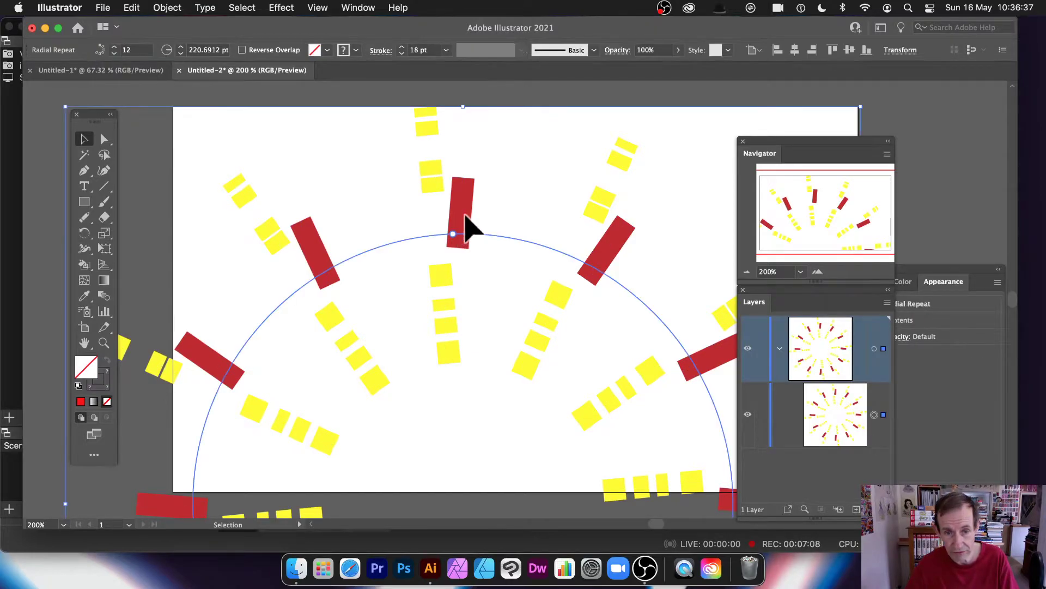
key("Delete")
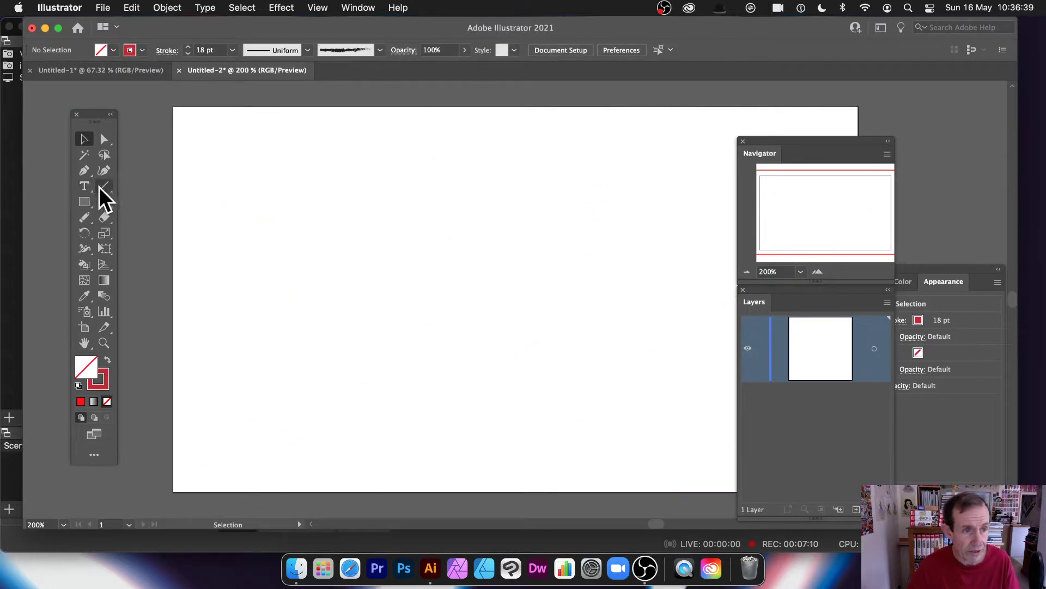
- Draw a tall vertical line near the middle of the artboard and duplicate its 18 pt red stroke
left_click(104, 186)
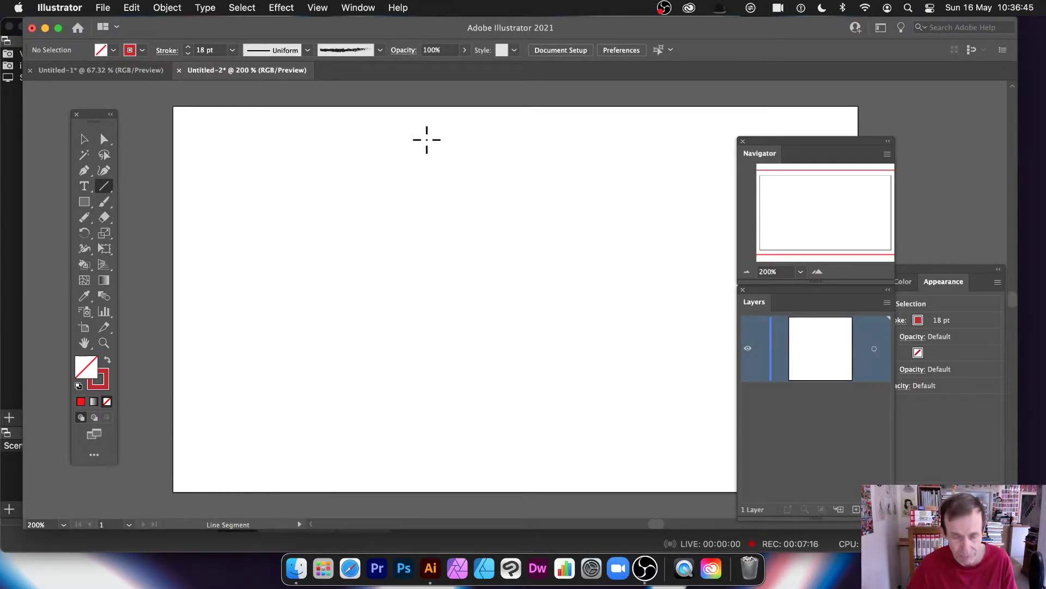
mouse_move(450, 154)
left_mouse_down()
mouse_move(459, 416)
mouse_move(450, 435)
left_mouse_up()
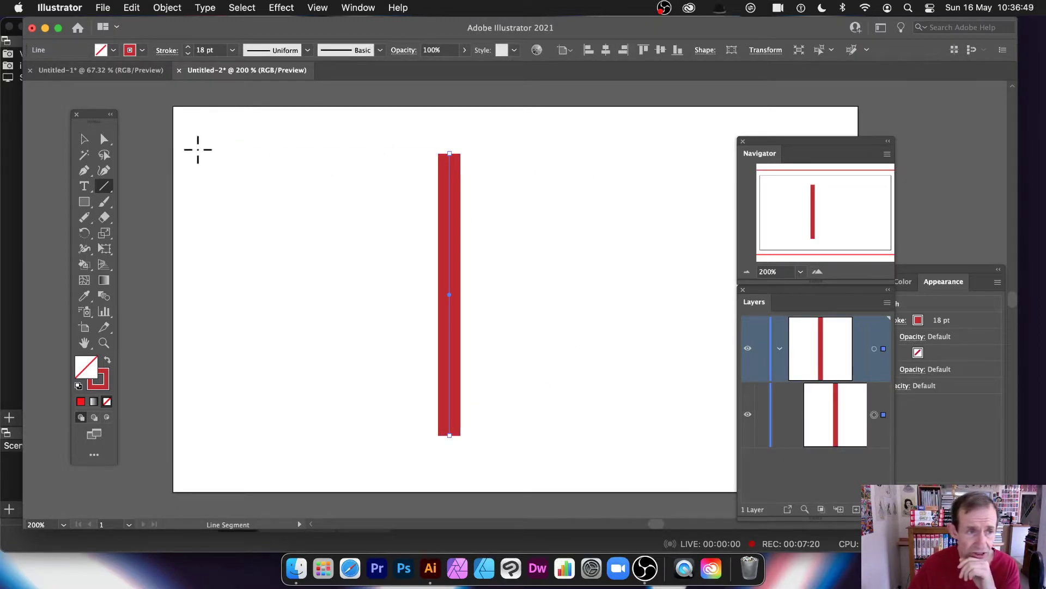
left_click_drag(956, 282, 573, 144)
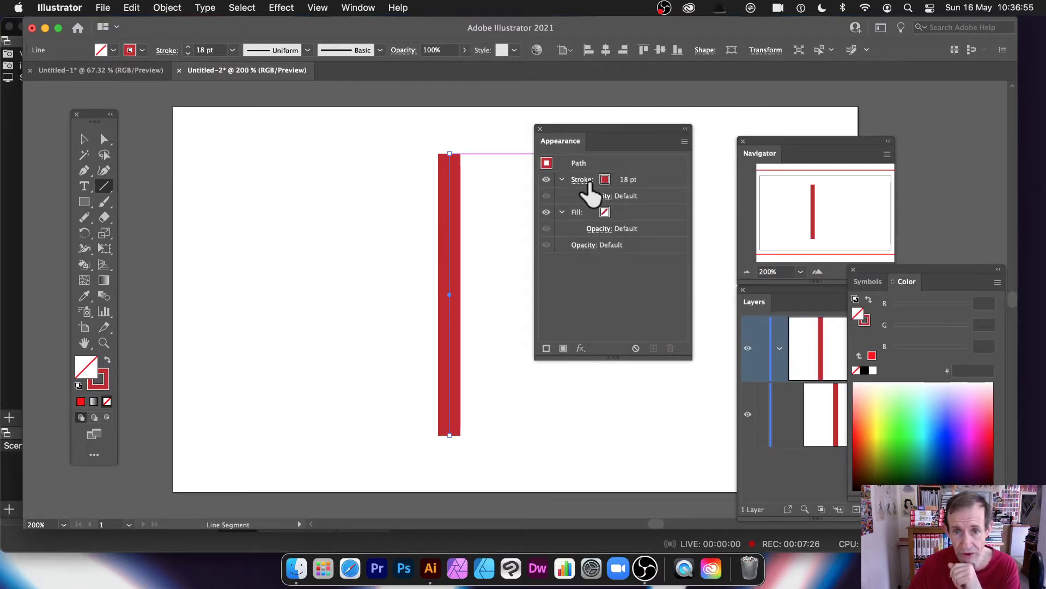
left_click(643, 179)
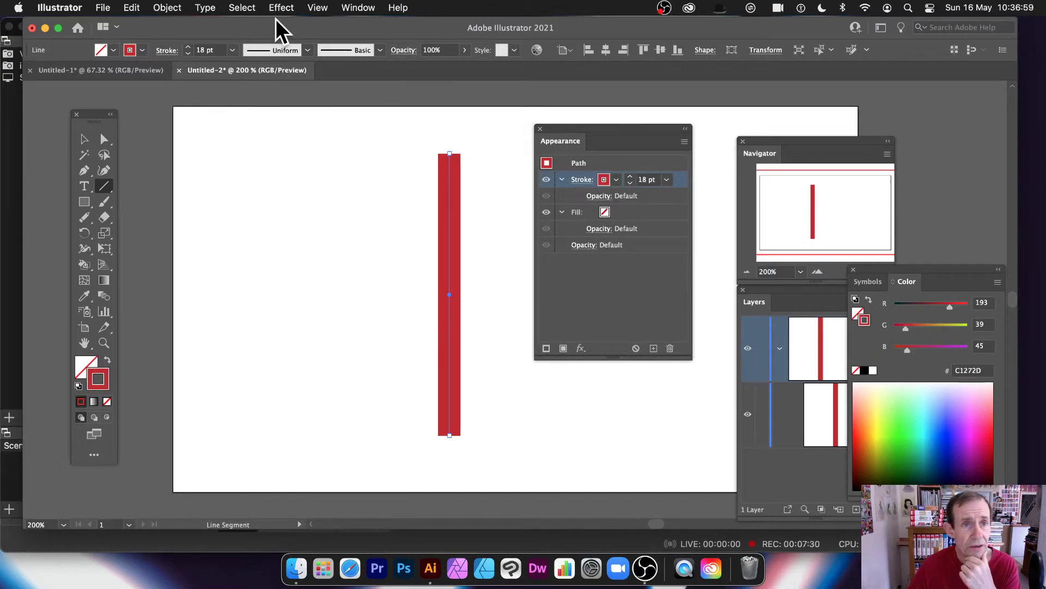
left_click(685, 143)
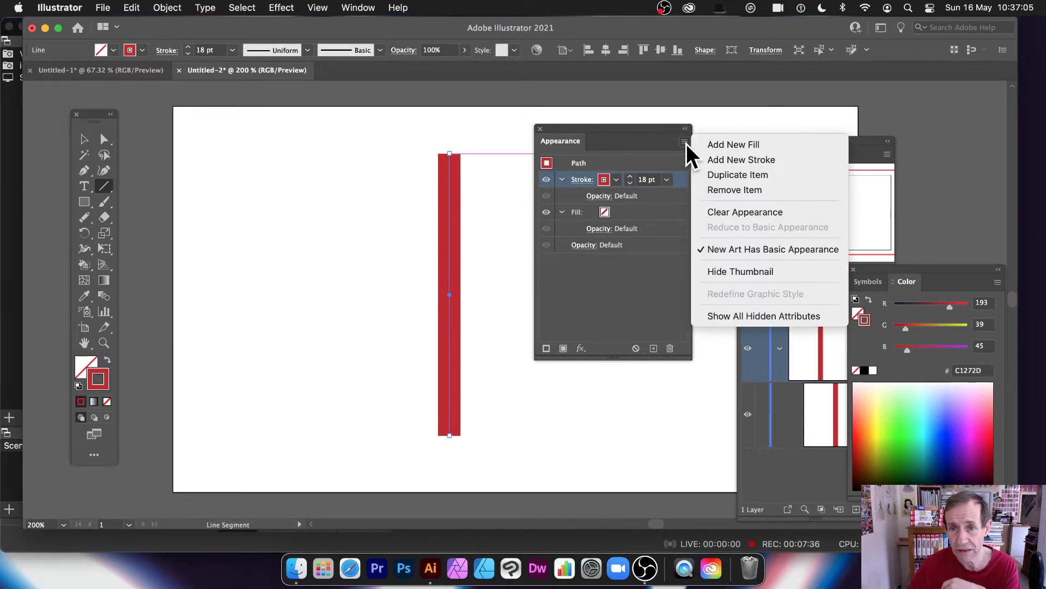
left_click(744, 174)
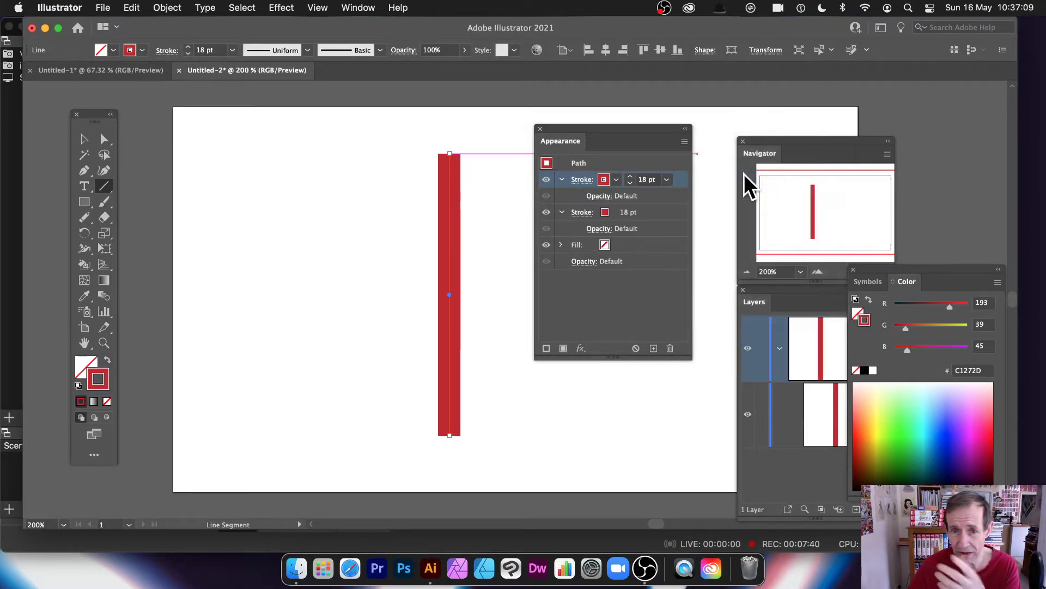
- Set the line's upper stroke to 40 pt and place the 18 pt stroke above it in the stacking order
left_click(666, 180)
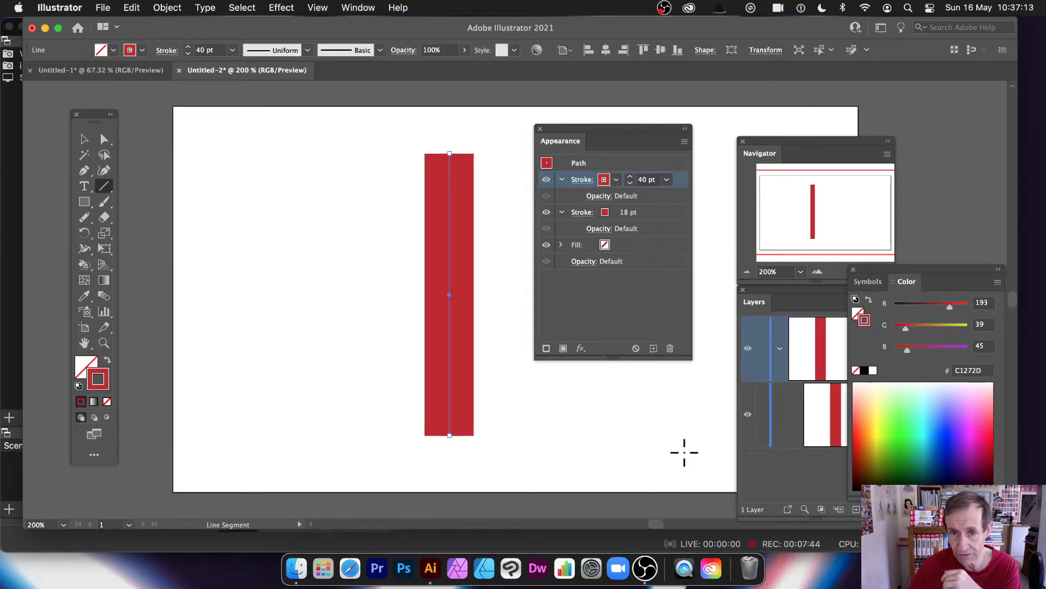
left_click(685, 452)
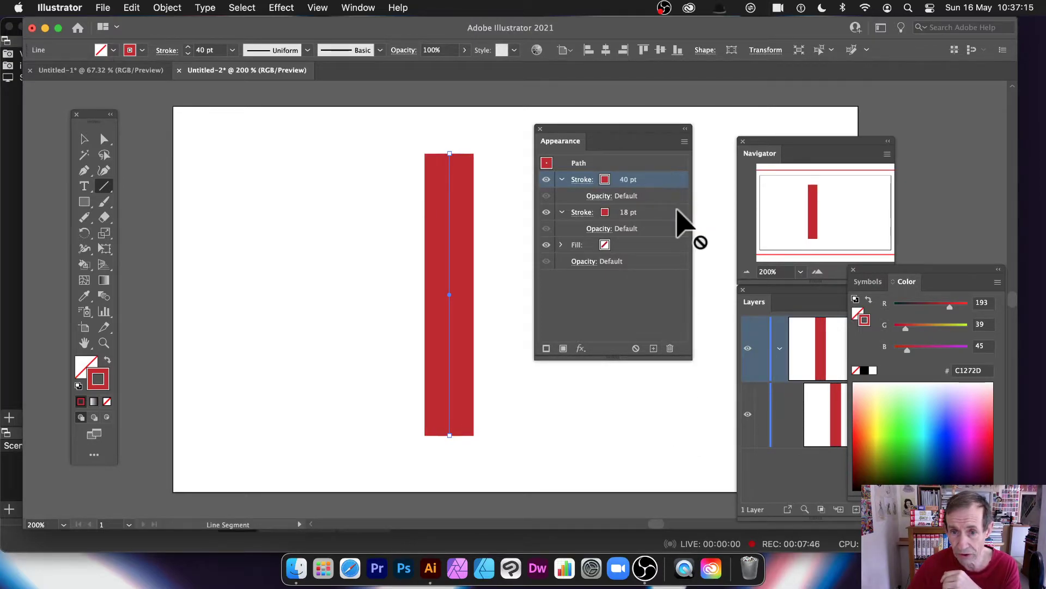
left_click_drag(670, 214, 663, 171)
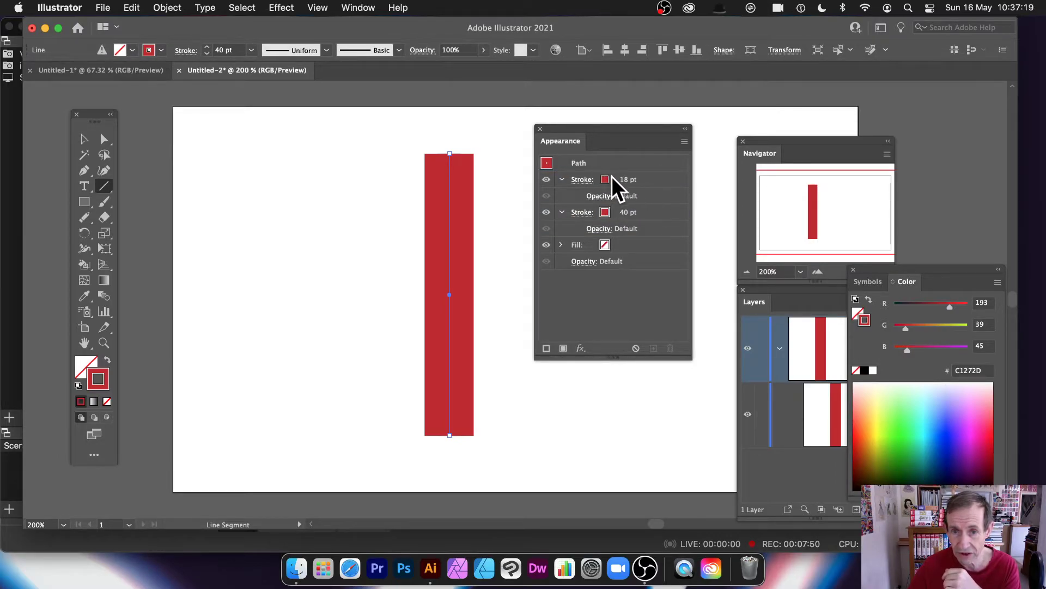
- Colour the 40 pt stroke bright green (56FF3C) and apply a Gaussian Blur with a radius of 24.6194 pixels to it
left_click(898, 417)
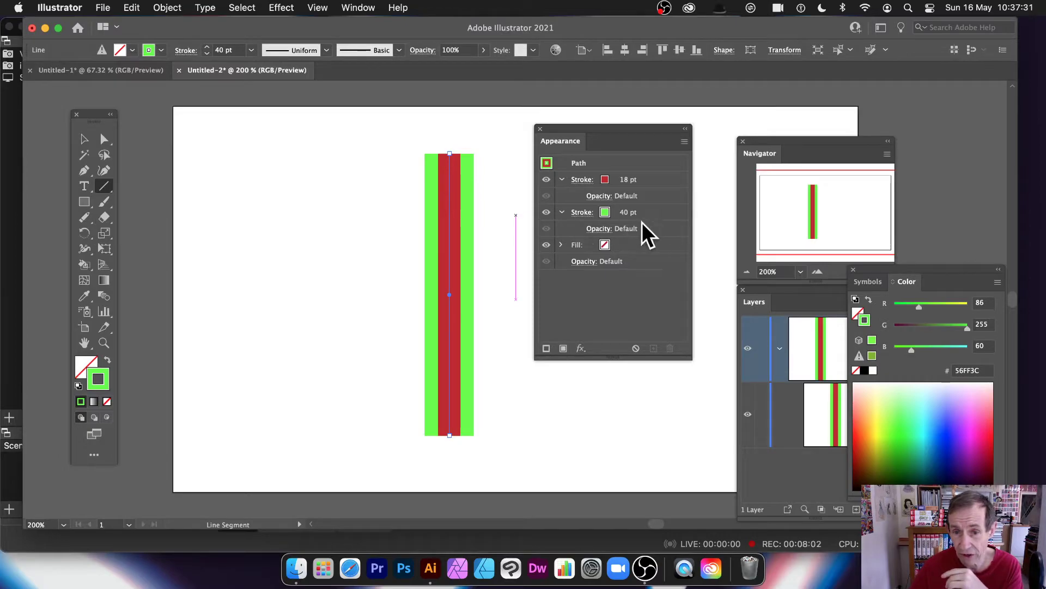
left_click(626, 212)
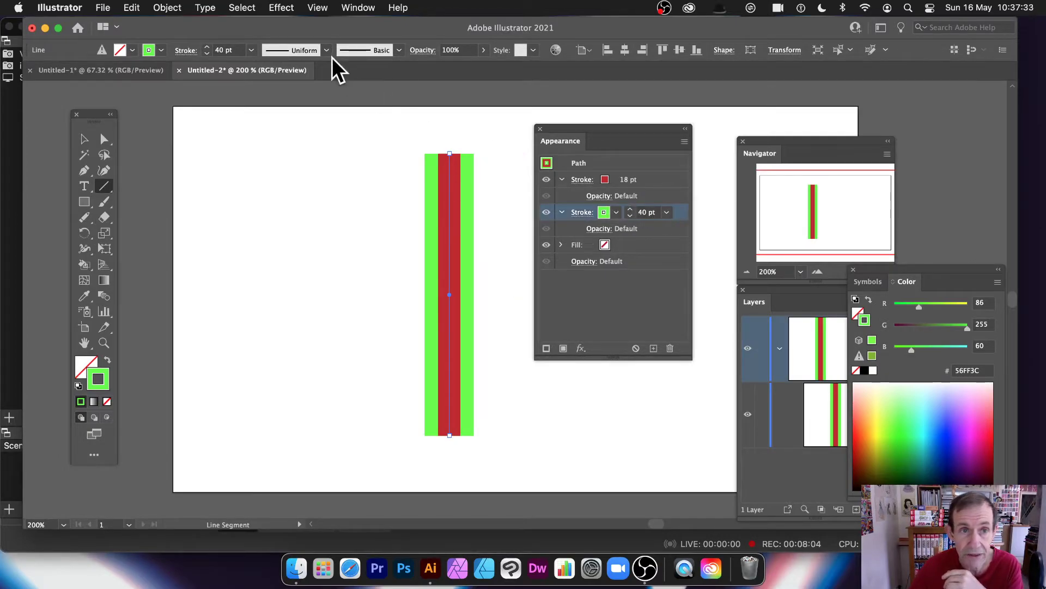
left_click(279, 8)
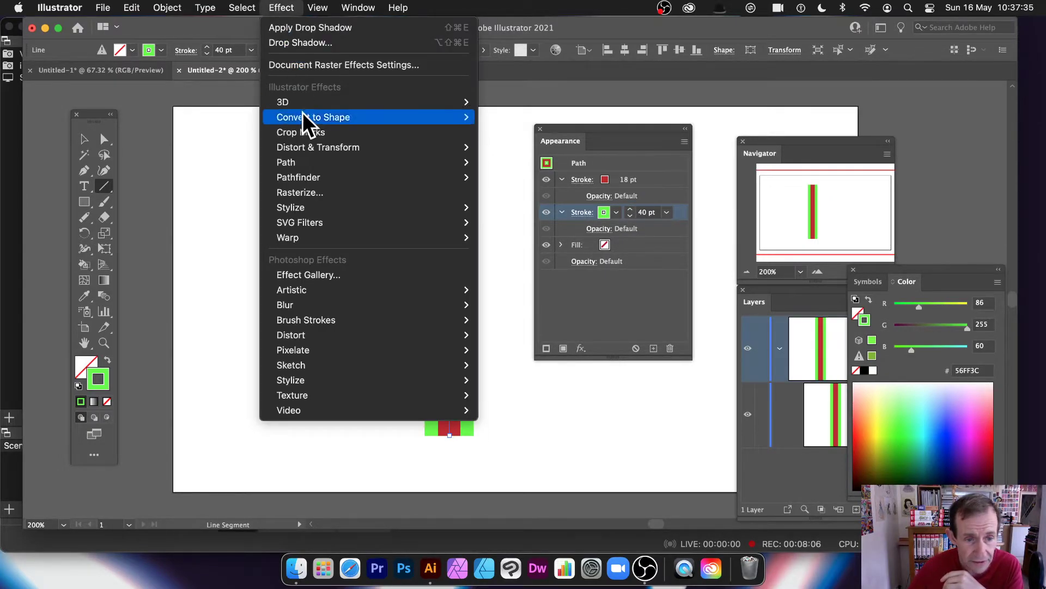
mouse_move(304, 305)
left_click(516, 306)
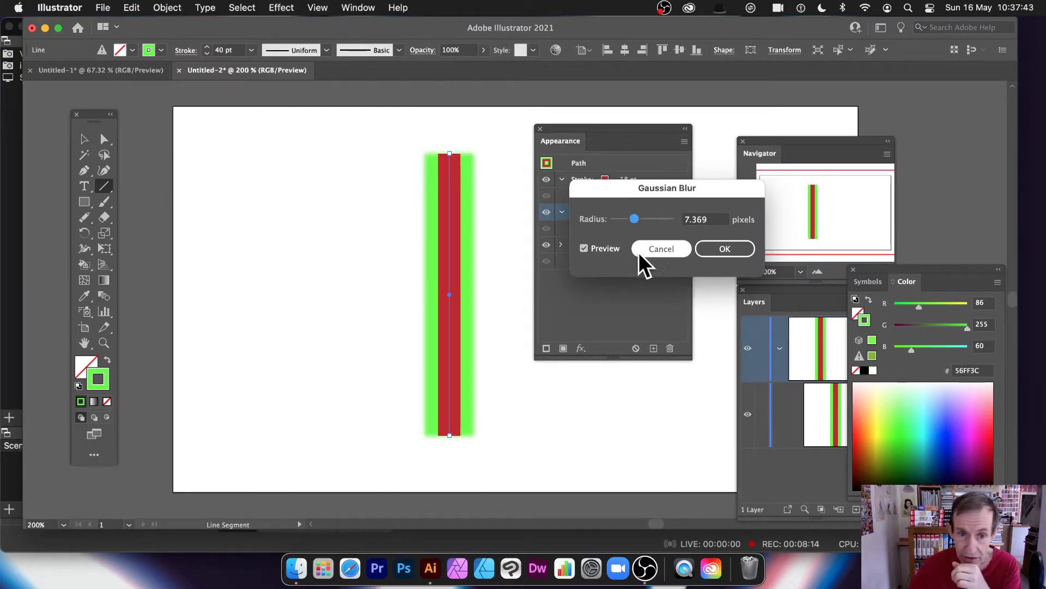
left_click_drag(635, 219, 644, 218)
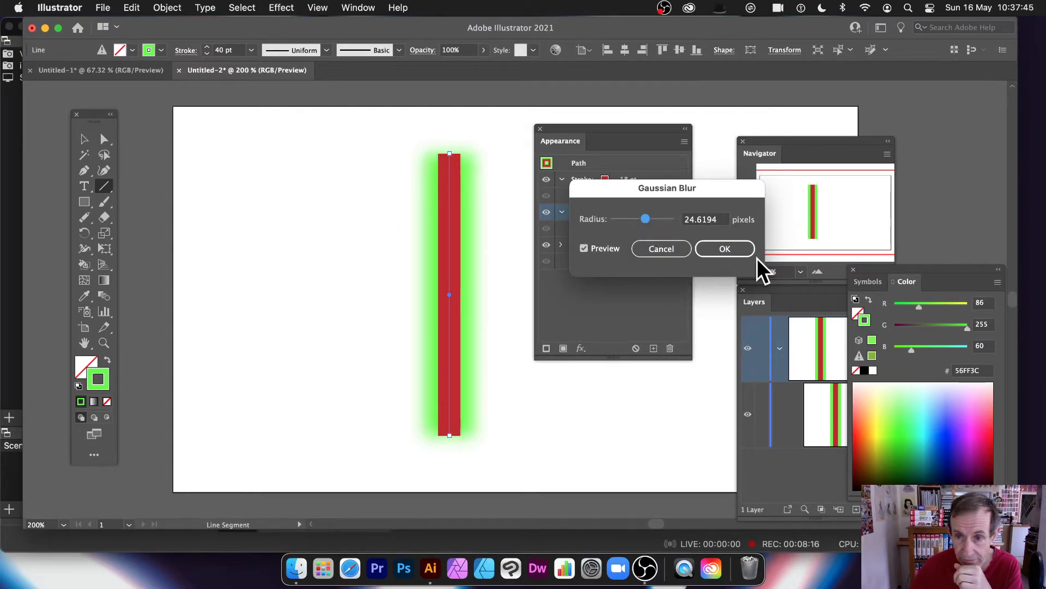
left_click(727, 248)
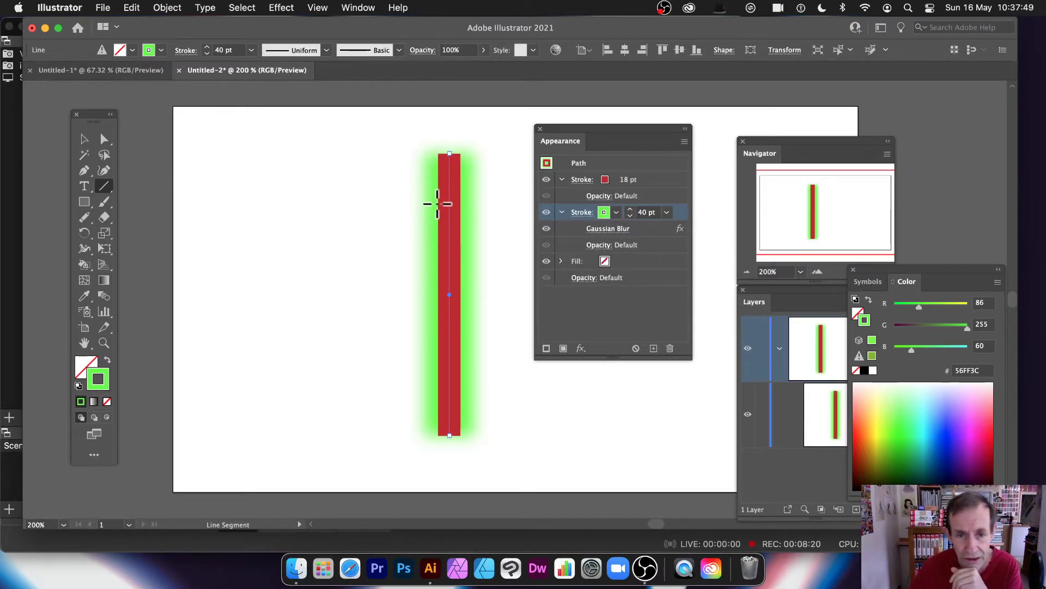
- Erase several gaps along the glowing line with the Path Eraser to split it into six short pieces
left_click(85, 217)
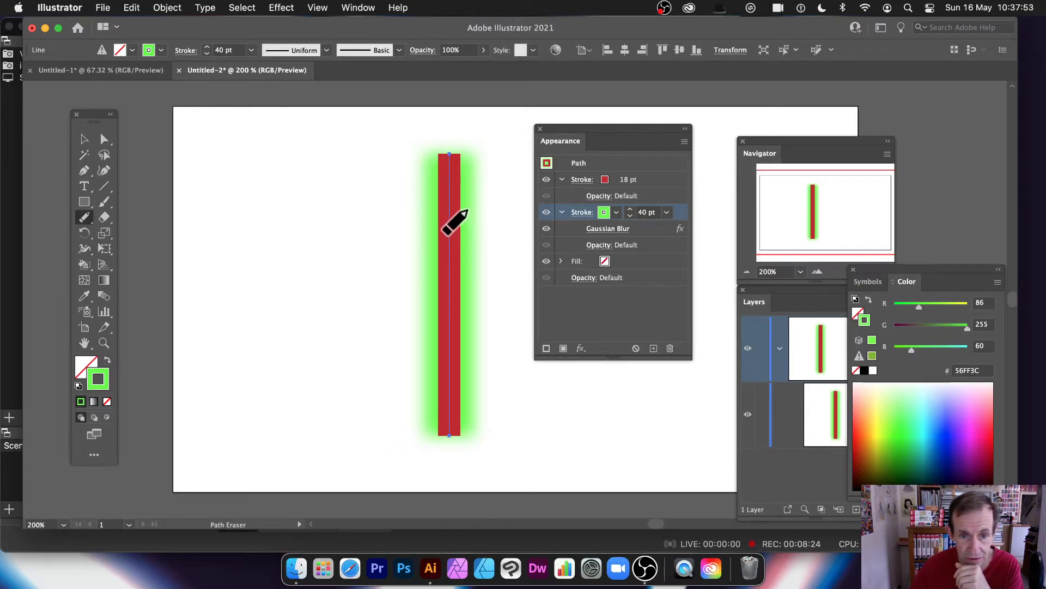
left_click_drag(444, 232, 463, 227)
left_click_drag(445, 186, 451, 229)
mouse_move(447, 308)
left_mouse_down()
mouse_move(445, 290)
mouse_move(458, 296)
mouse_move(445, 273)
mouse_move(458, 299)
mouse_move(456, 406)
left_mouse_up()
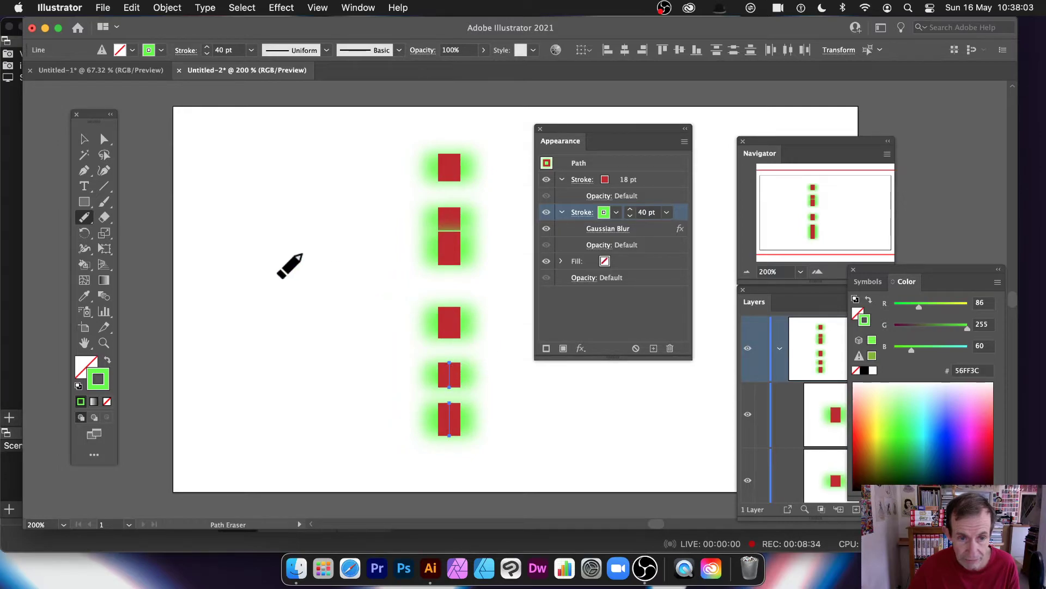
- Select all the glowing line pieces and move them together up and to the left on the artboard
left_click(85, 142)
left_click(297, 180)
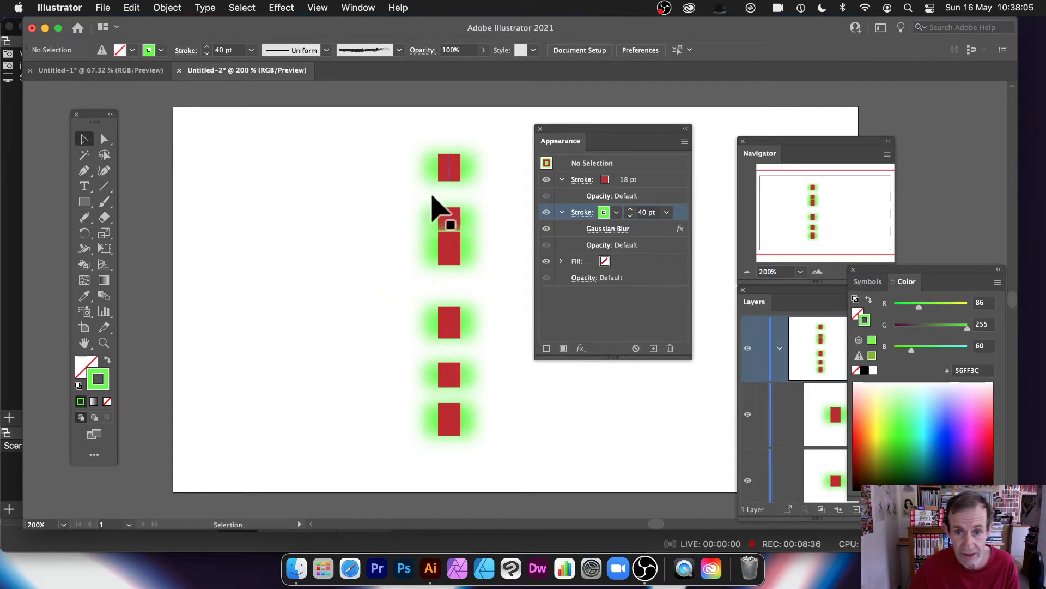
left_click_drag(418, 155, 525, 445)
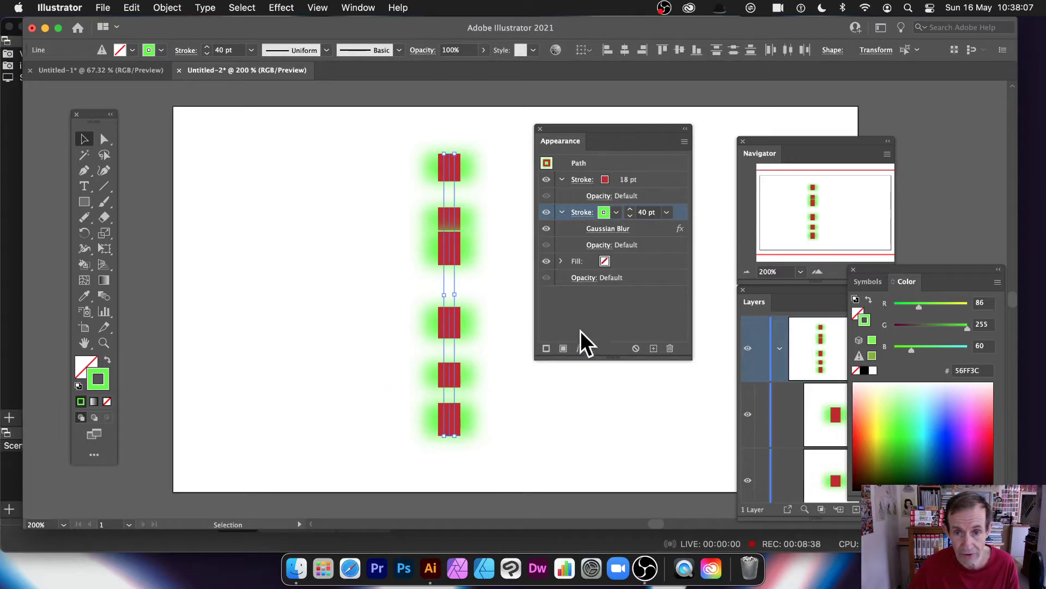
left_click_drag(455, 233, 428, 197)
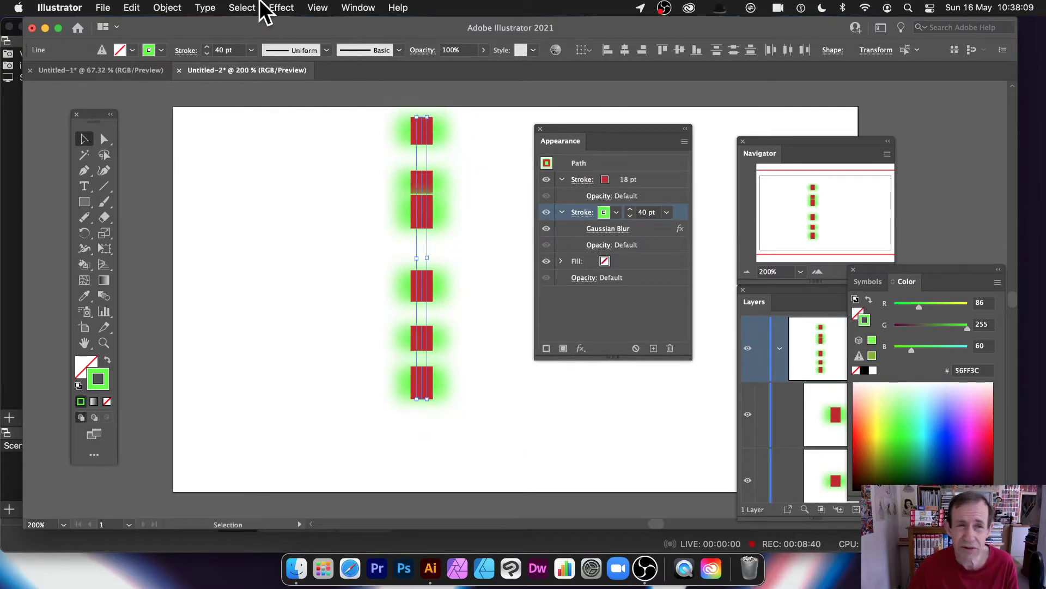
- Create a radial repeat from the selected glowing line pieces
left_click(281, 7)
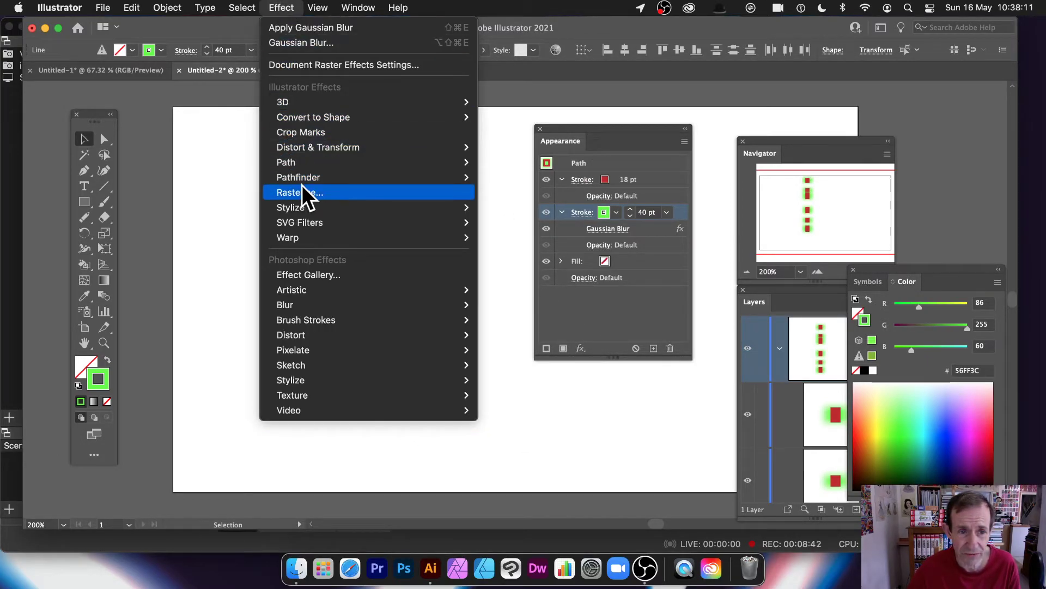
mouse_move(340, 150)
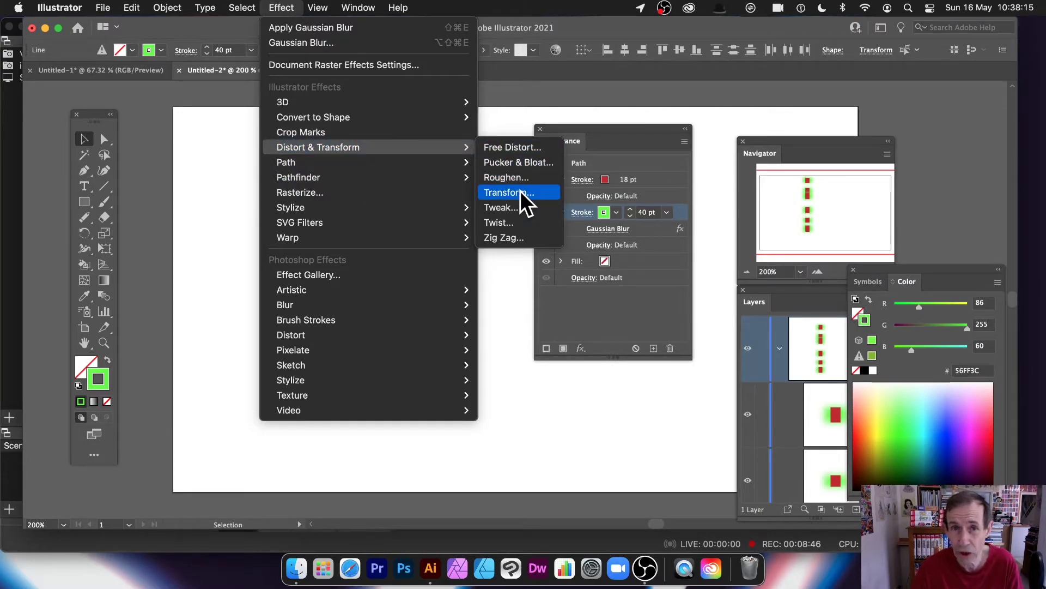
mouse_move(173, 5)
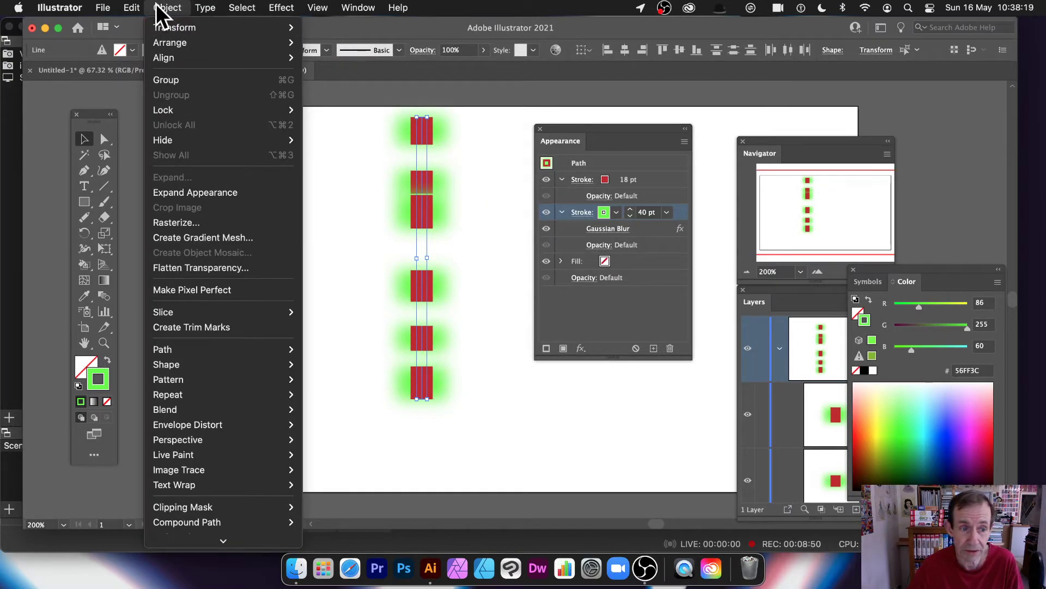
mouse_move(241, 391)
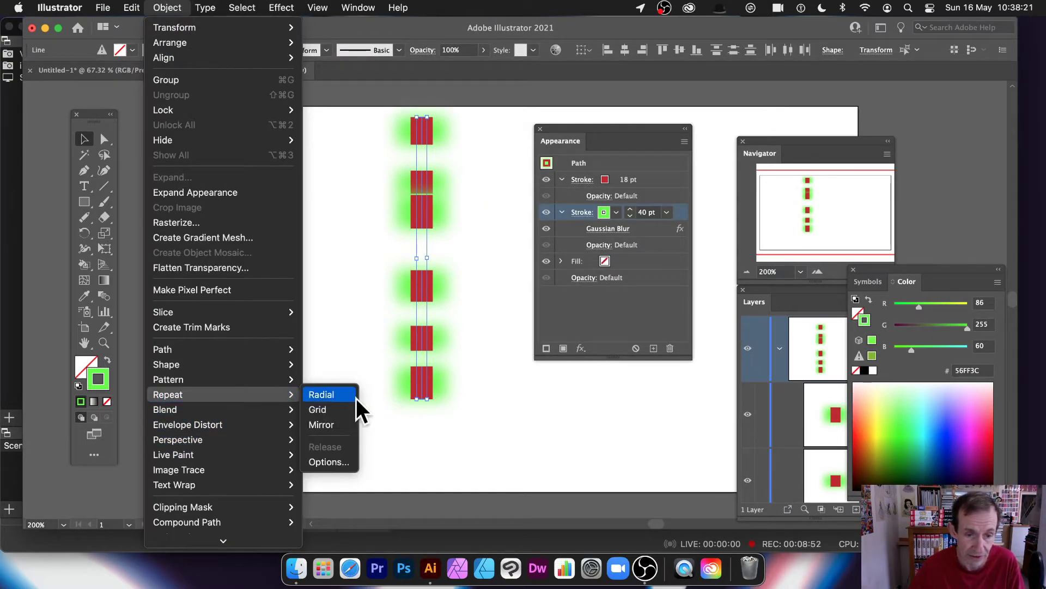
left_click(339, 391)
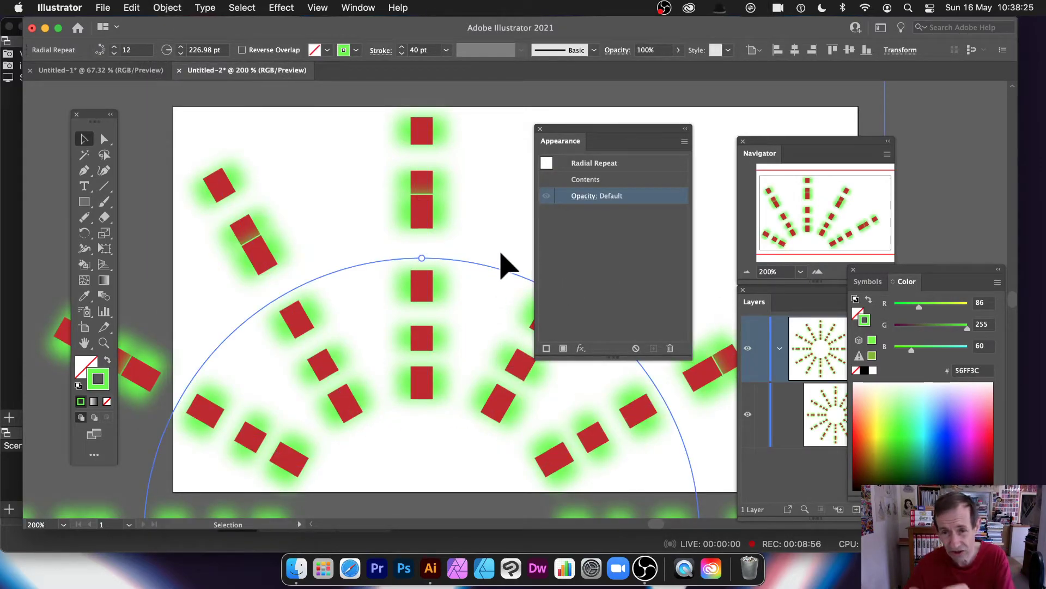
- Isolate the contents of the radial repeat, leave isolation mode, and undo the repeat and the earlier move
double_click(428, 284)
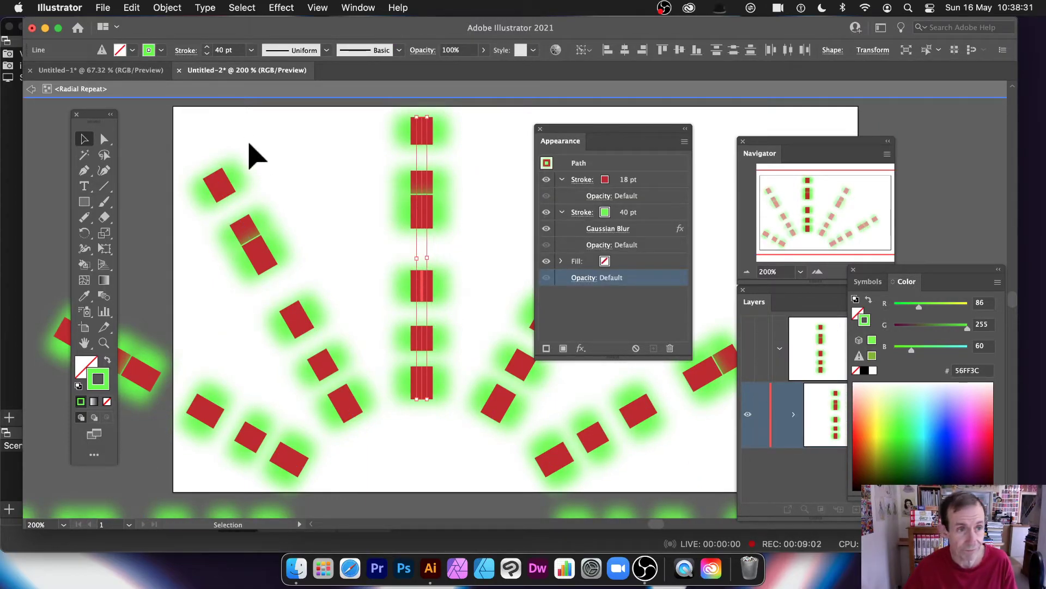
left_click(31, 89)
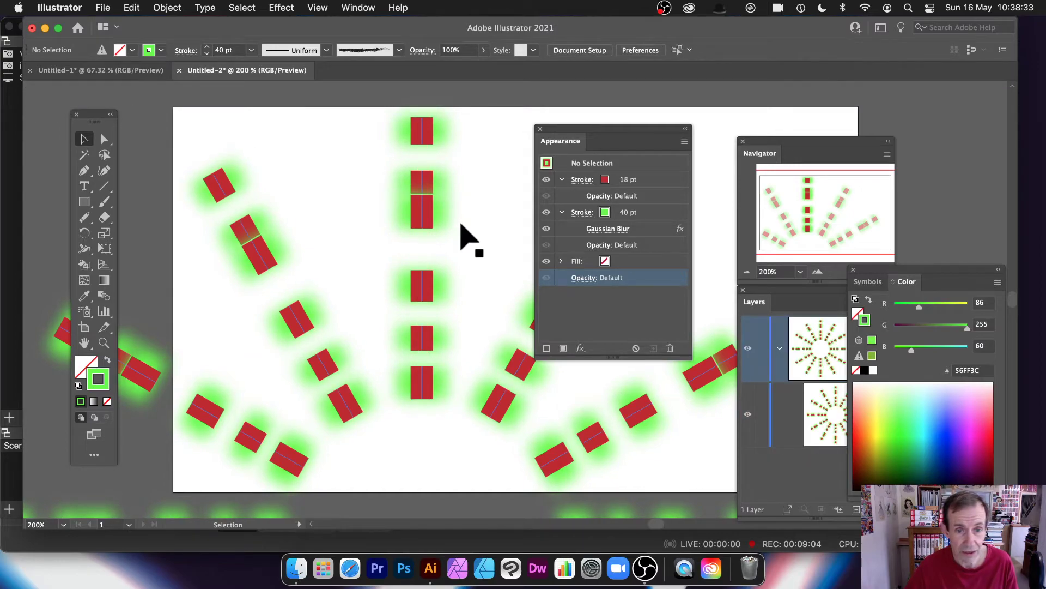
left_click(425, 209)
double_click(425, 208)
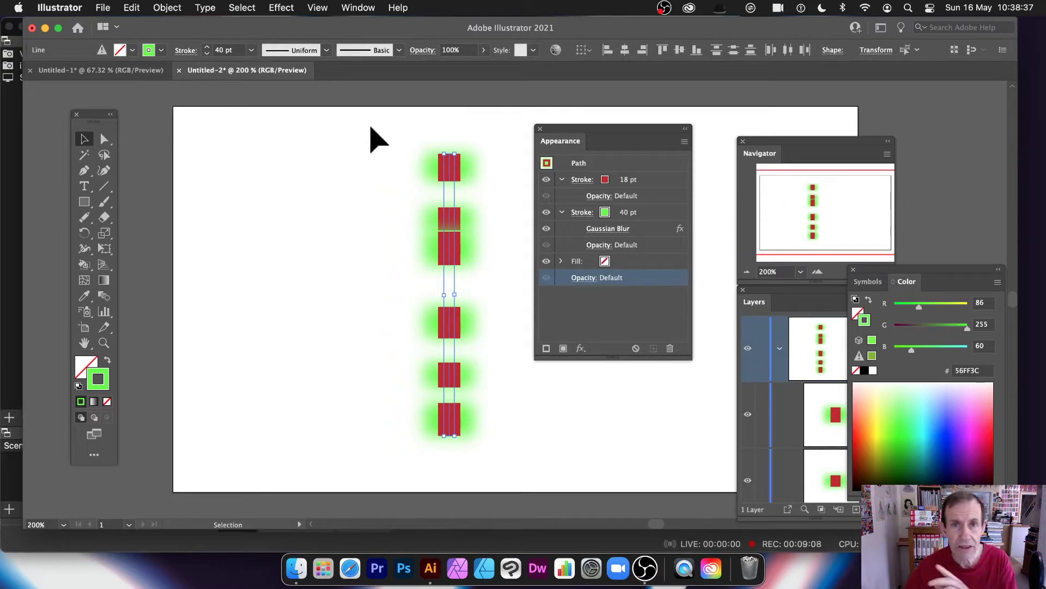
- Select all the glowing line pieces and delete them from the artboard
left_click_drag(381, 119, 506, 461)
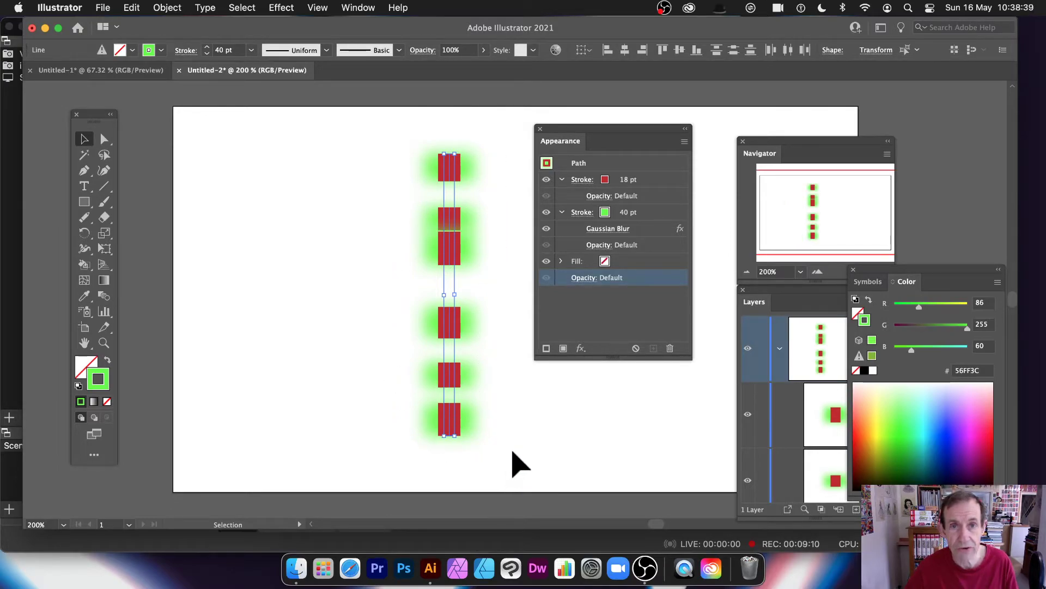
left_click_drag(455, 252, 416, 234)
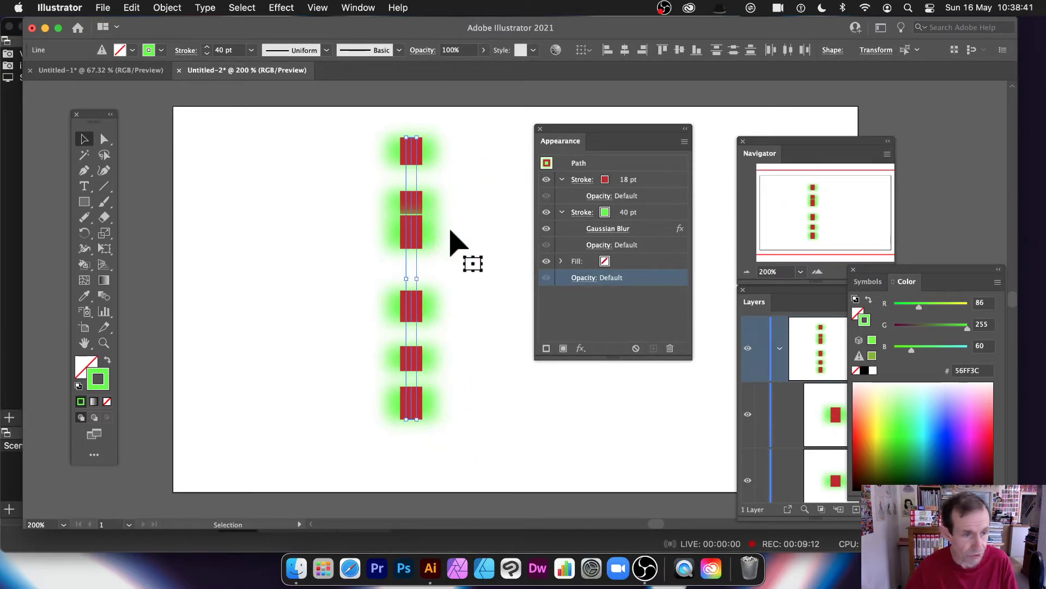
key("Delete")
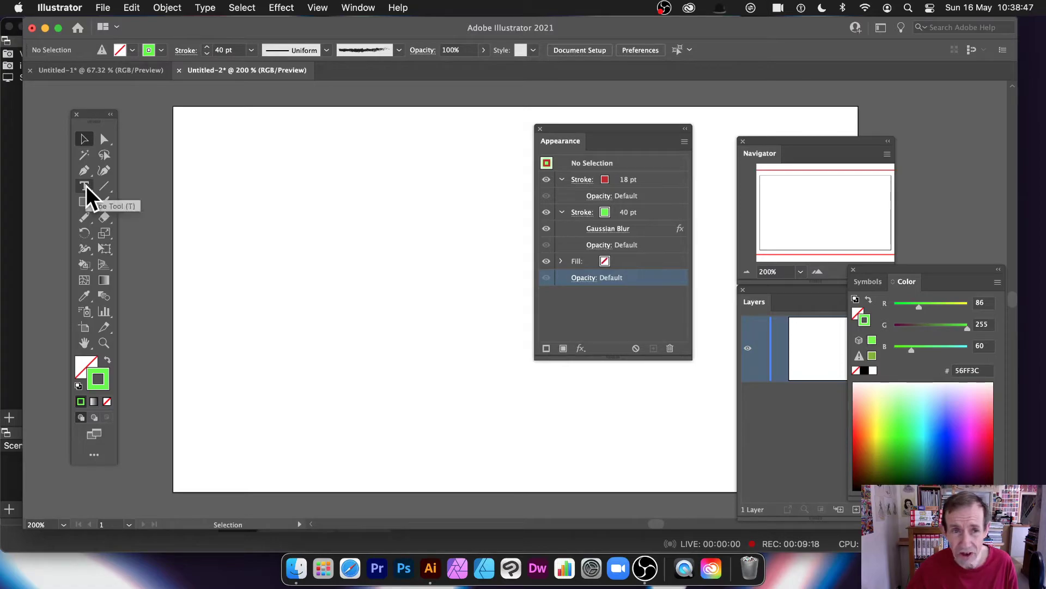
- Draw a large unfilled rectangle with the 40 pt green stroke and move the Appearance panel clear of it
left_click_drag(80, 202, 152, 201)
left_click_drag(231, 148, 551, 383)
left_click_drag(574, 130, 673, 135)
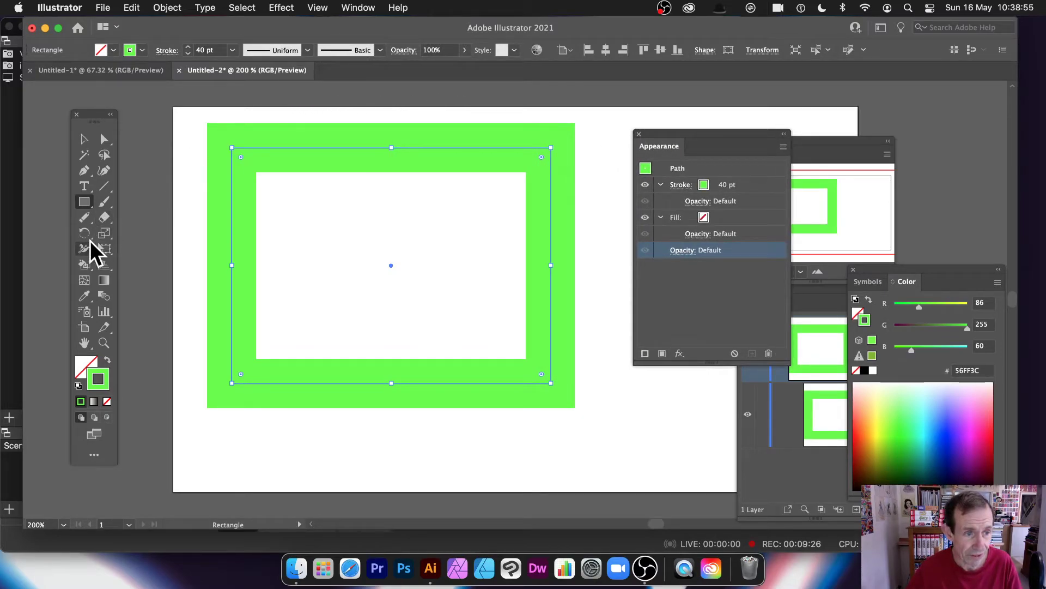
- Erase a gap in the rectangle's left side with the Path Eraser and undo the cut
left_click(86, 218)
left_click_drag(224, 199, 228, 255)
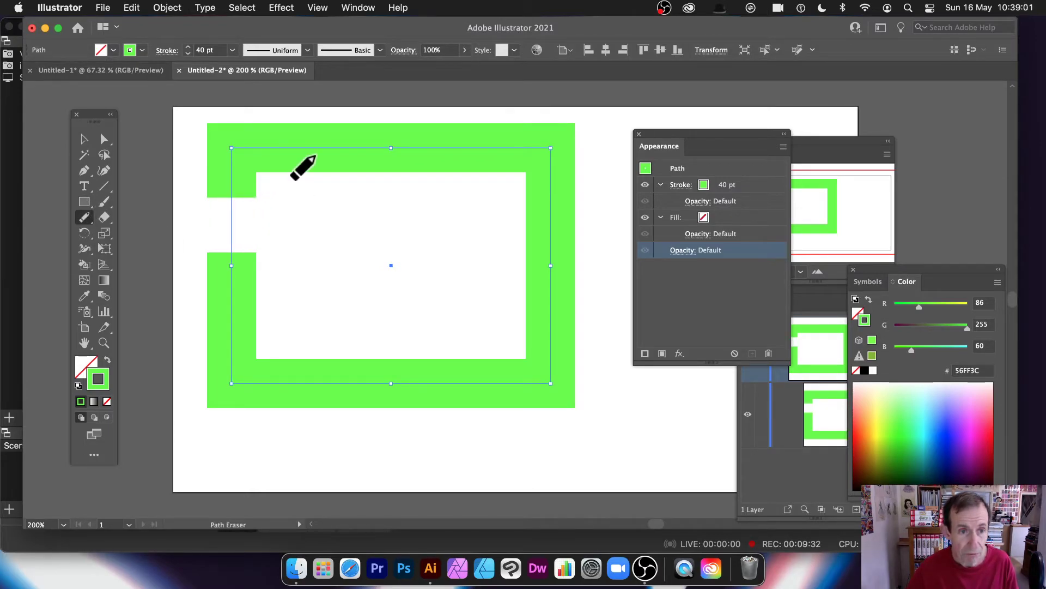
key("super")
key("super+z")
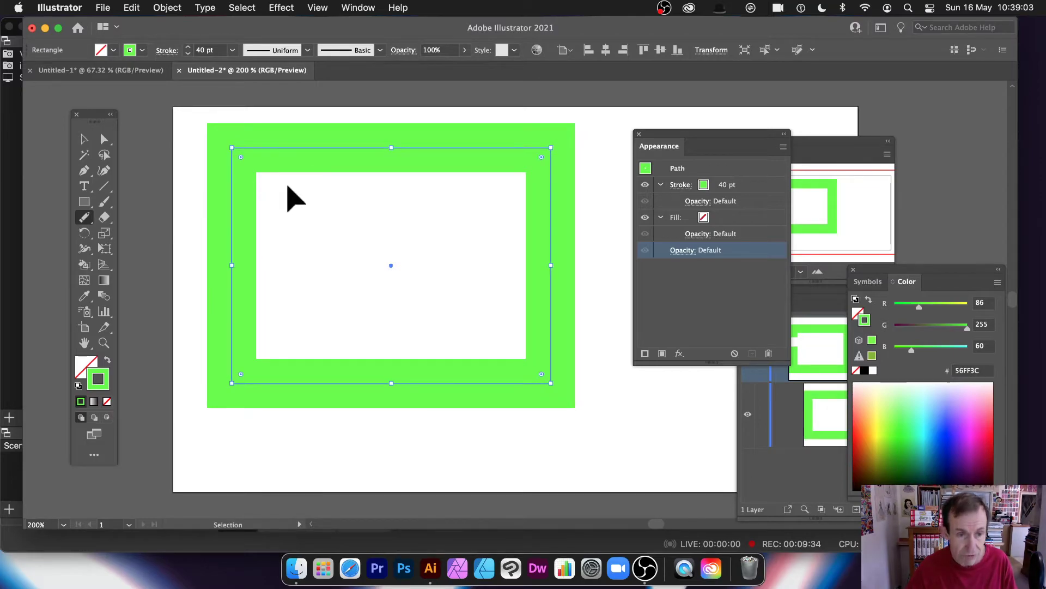
- Apply the elliptical width profile that tapers at both ends to the green rectangle's stroke
left_click(308, 50)
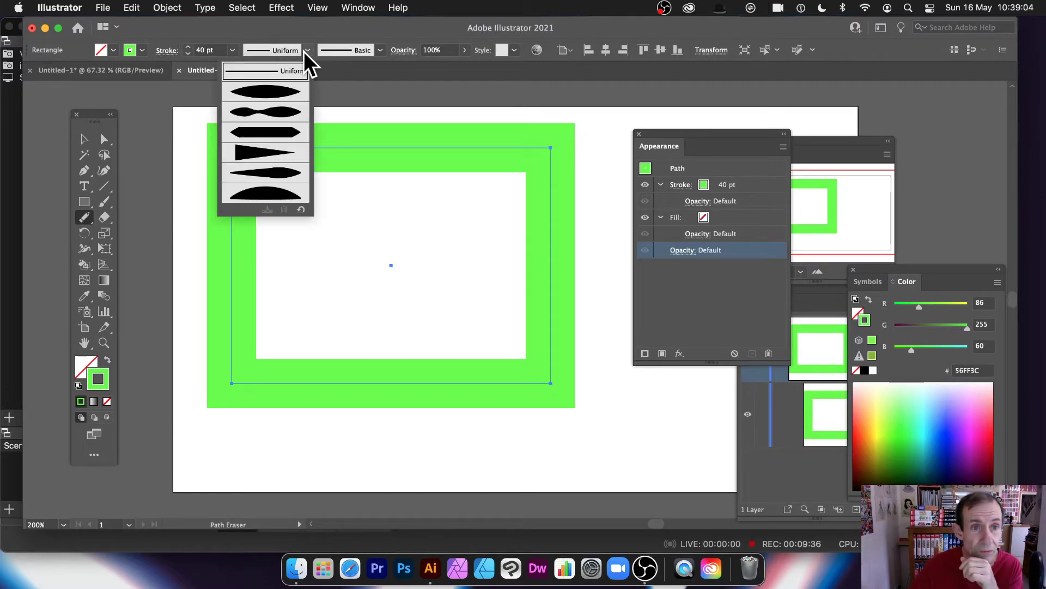
left_click(277, 85)
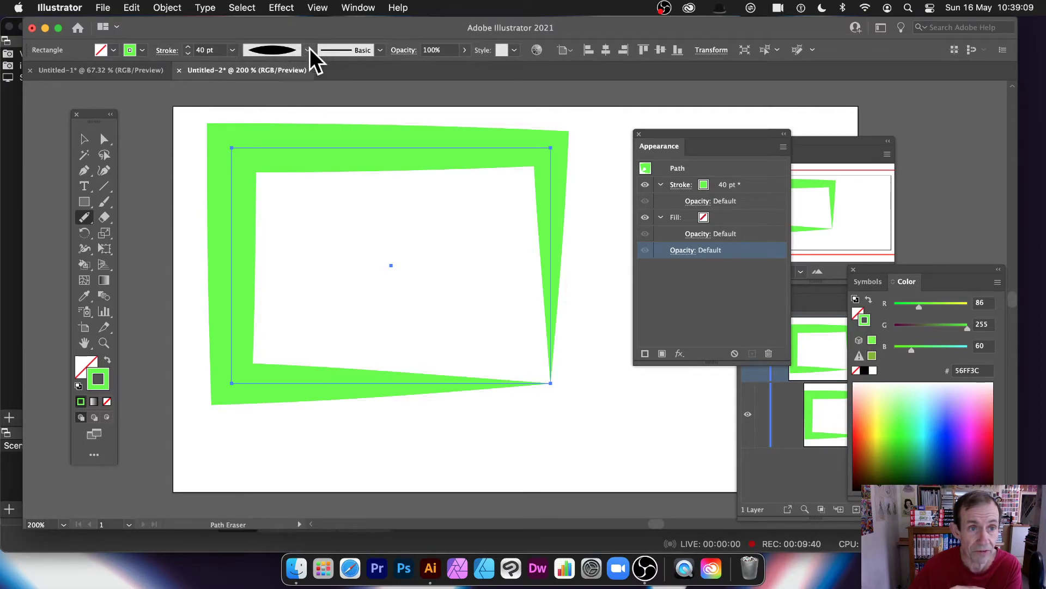
- Try a dashed line on the rectangle's stroke, turn the dashes off again and close the stroke options
left_click(170, 50)
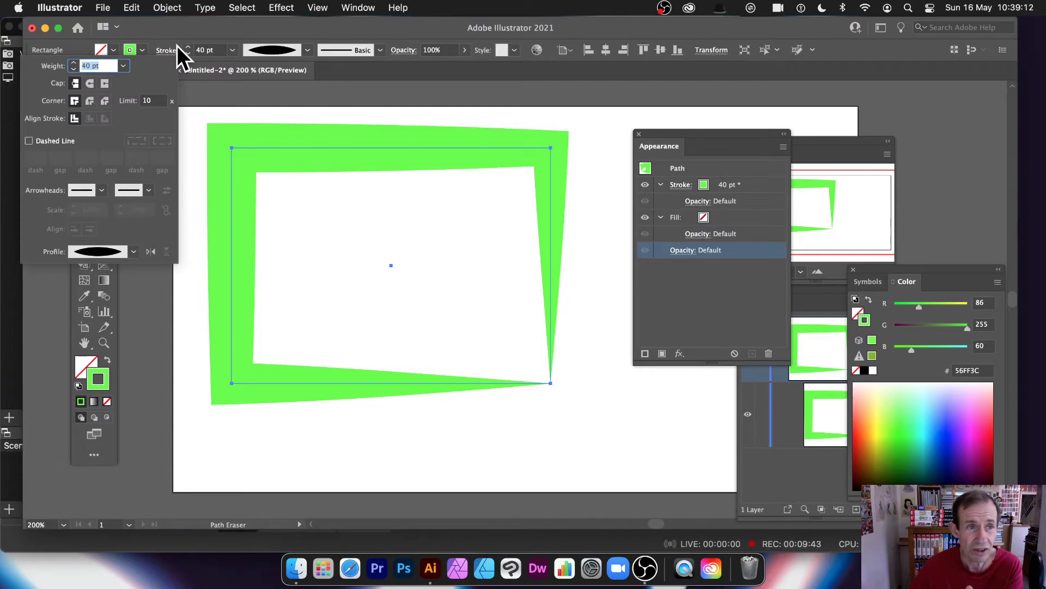
left_click(30, 142)
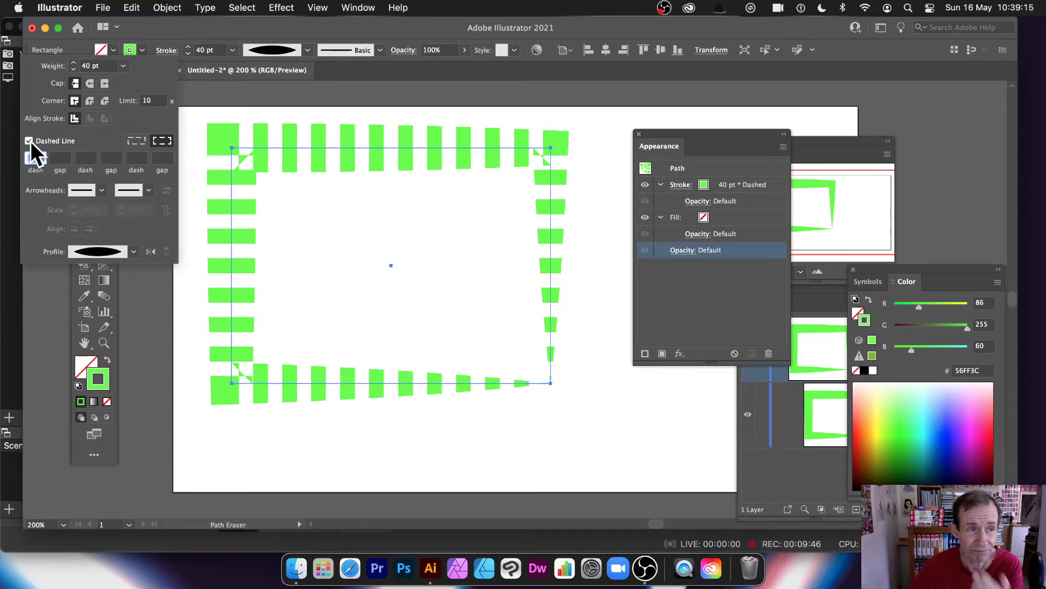
left_click(30, 142)
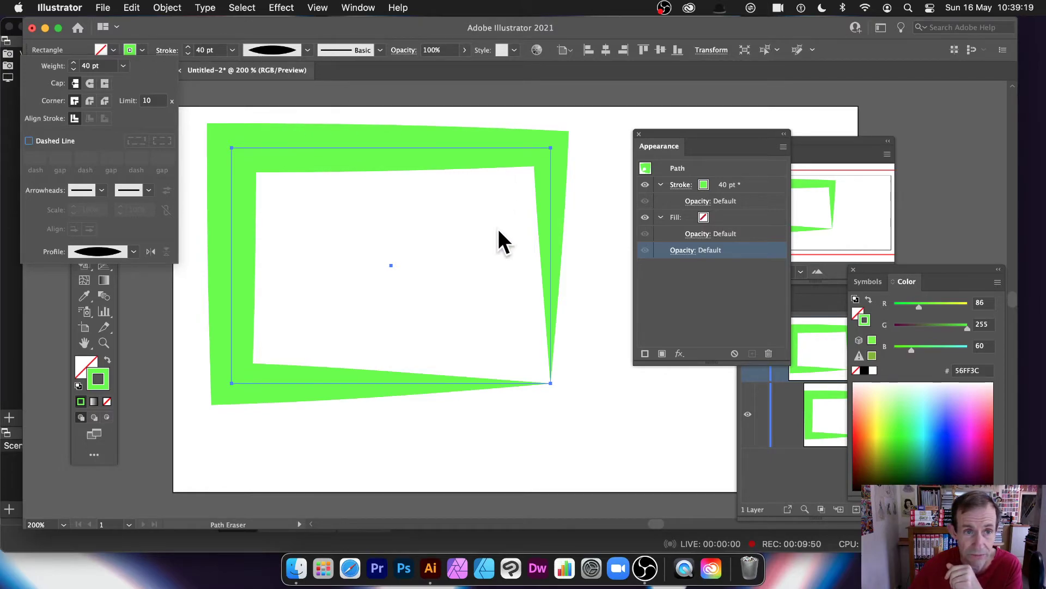
left_click(117, 293)
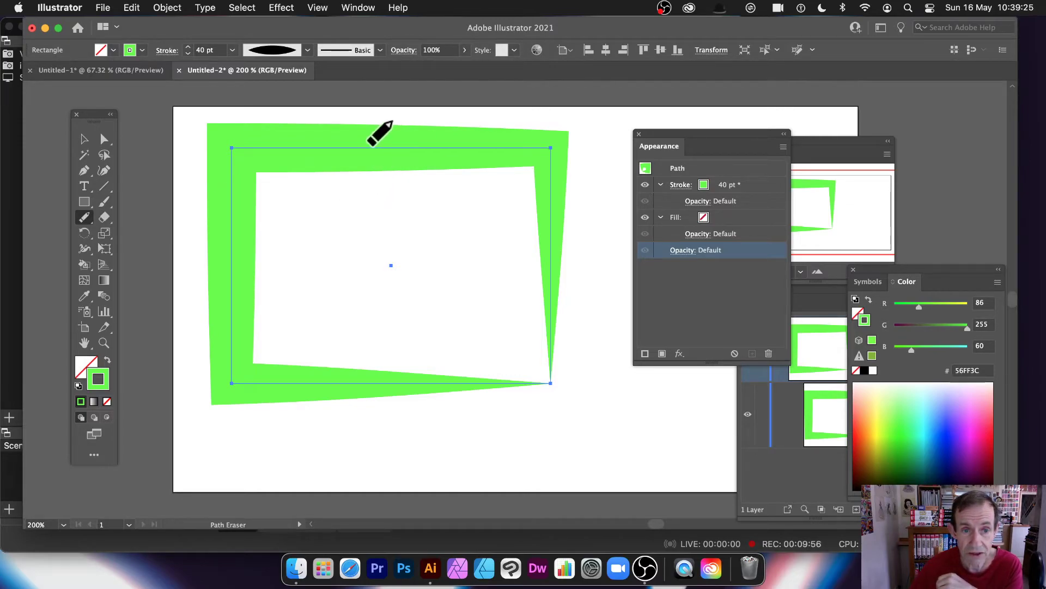
- Erase one gap in each of the profiled rectangle's four sides with the Path Eraser, leaving four separate corner pieces
left_click_drag(413, 143, 469, 148)
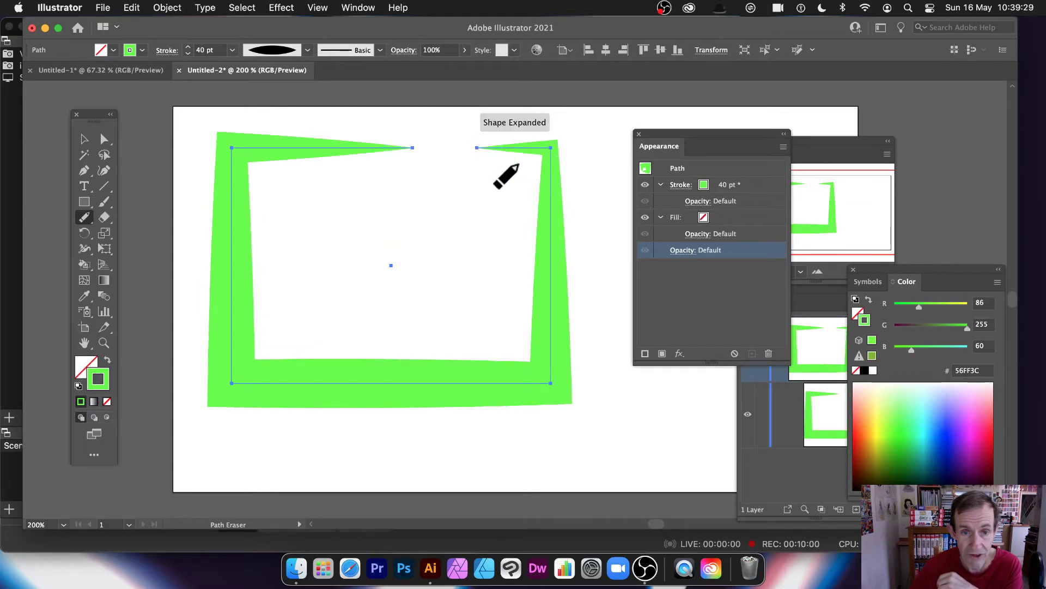
left_click_drag(551, 210, 551, 241)
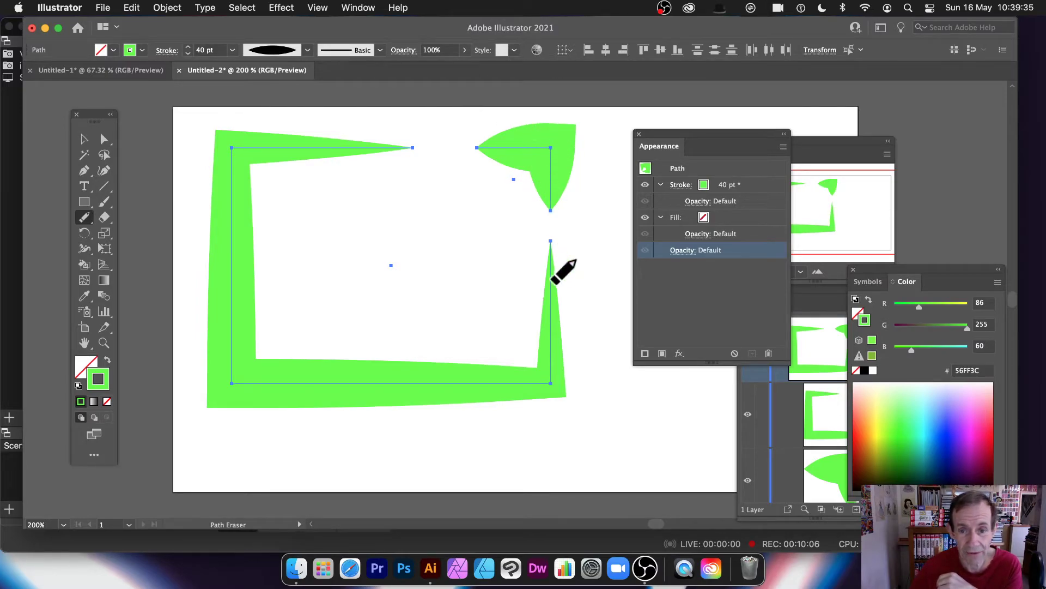
left_click_drag(463, 385, 376, 383)
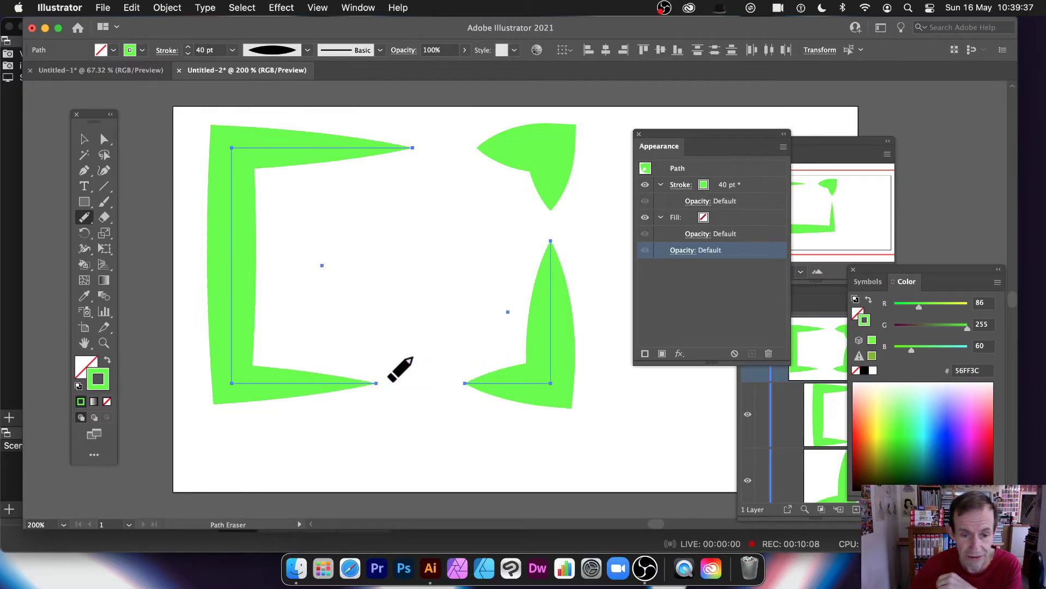
left_click_drag(237, 207, 234, 289)
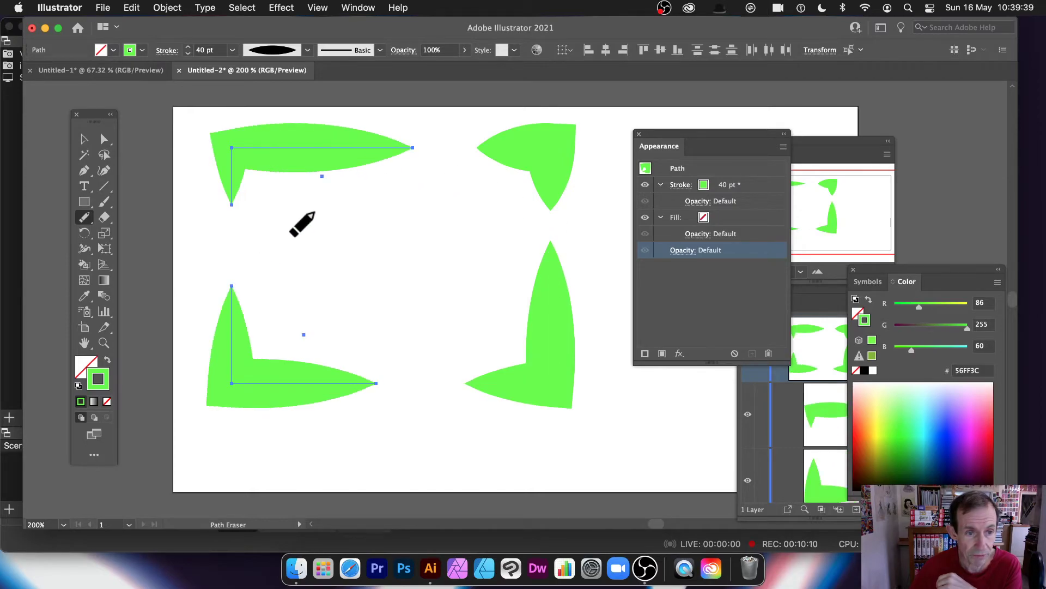
- Restyle the upper-left corner piece with the double-bulge width profile, a 7 pt stroke and the blue colour 007AAD
left_click(84, 140)
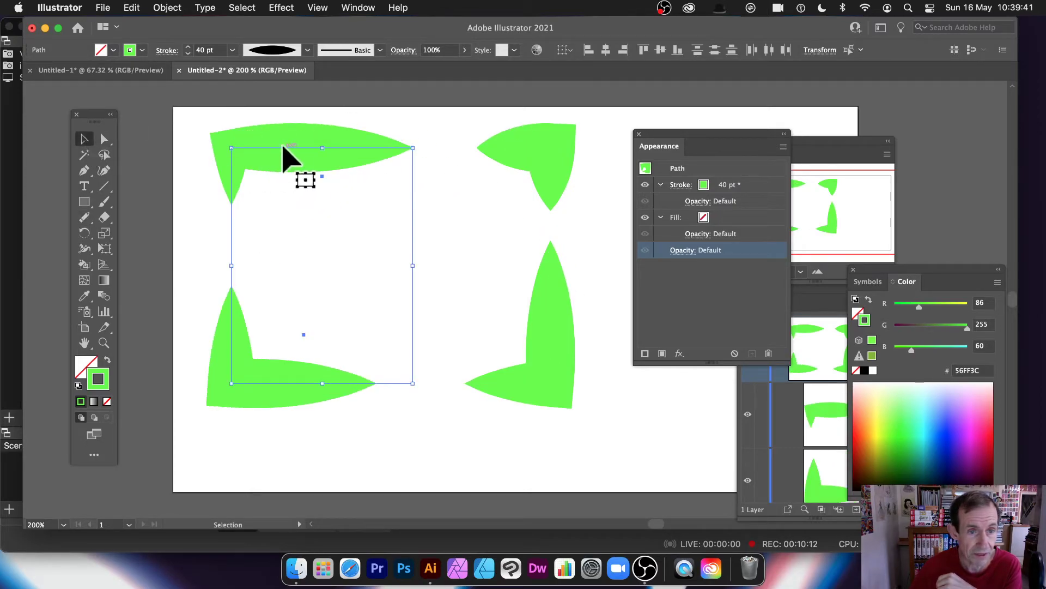
left_click(339, 157)
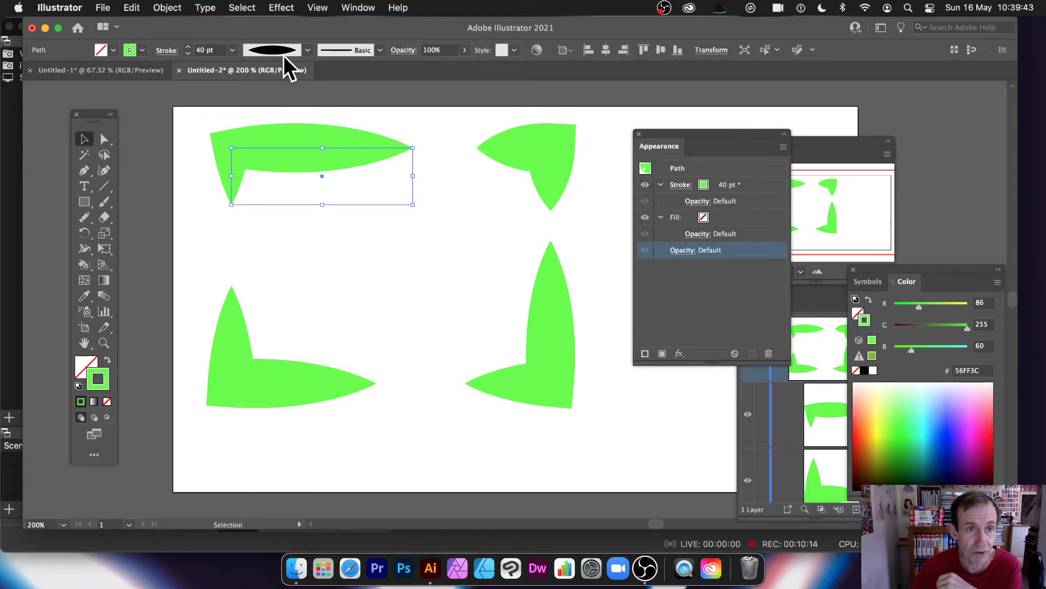
left_click(305, 50)
left_click(265, 113)
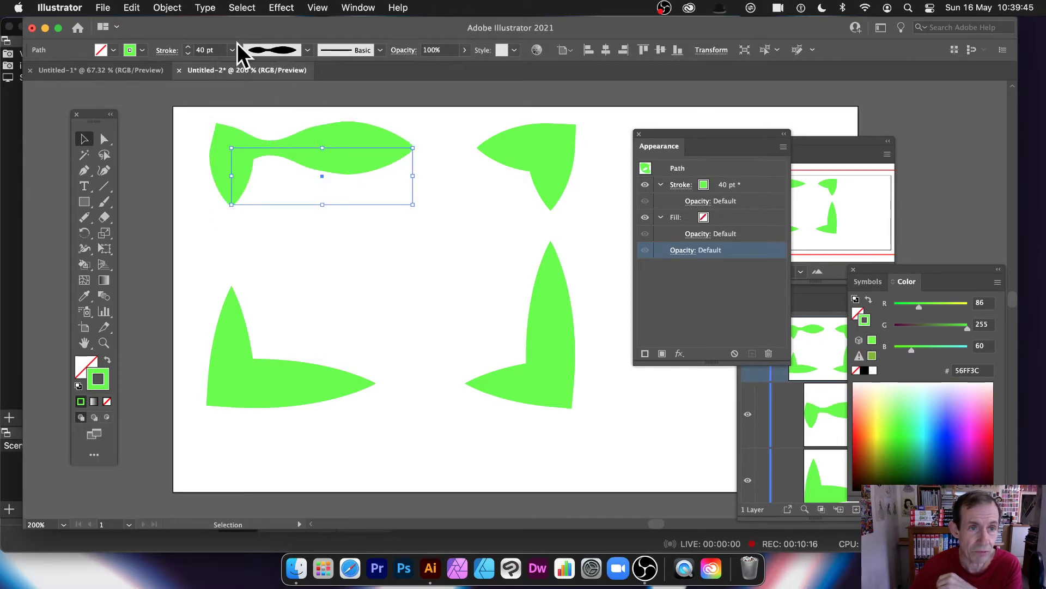
left_click(232, 50)
left_click(250, 191)
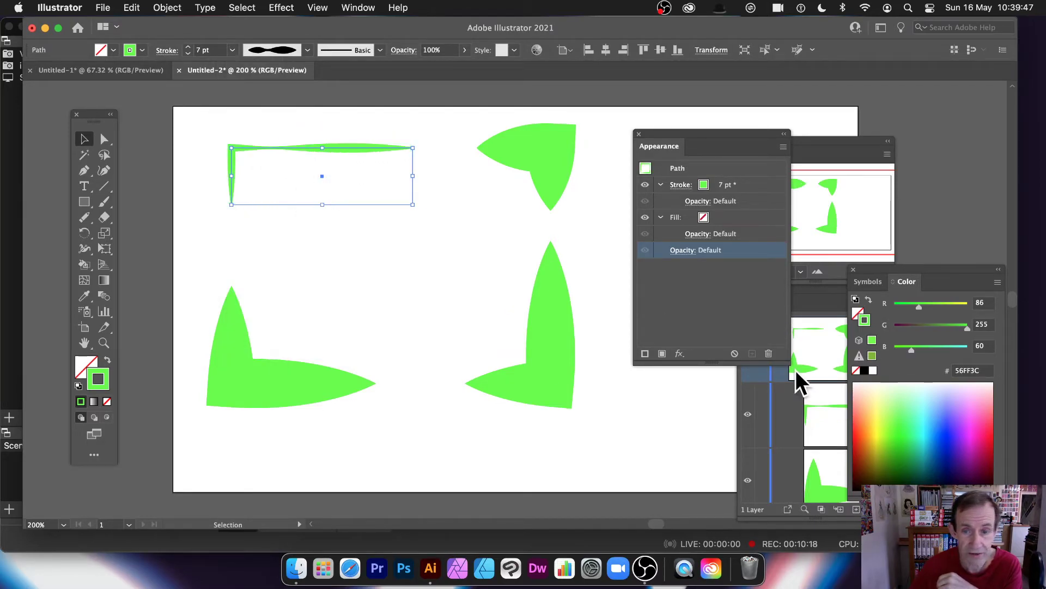
left_click(931, 451)
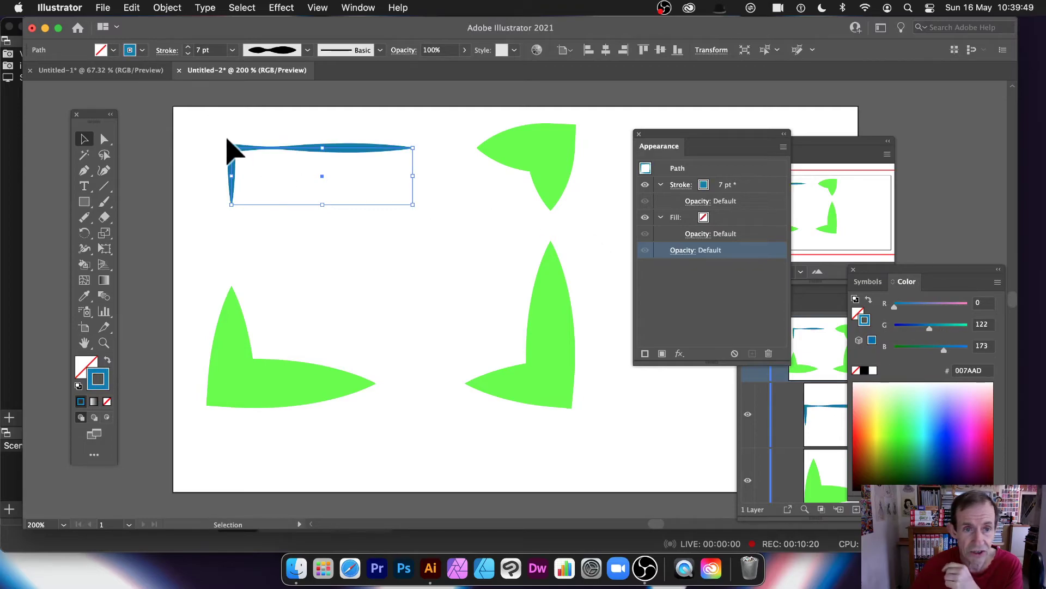
left_click(199, 120)
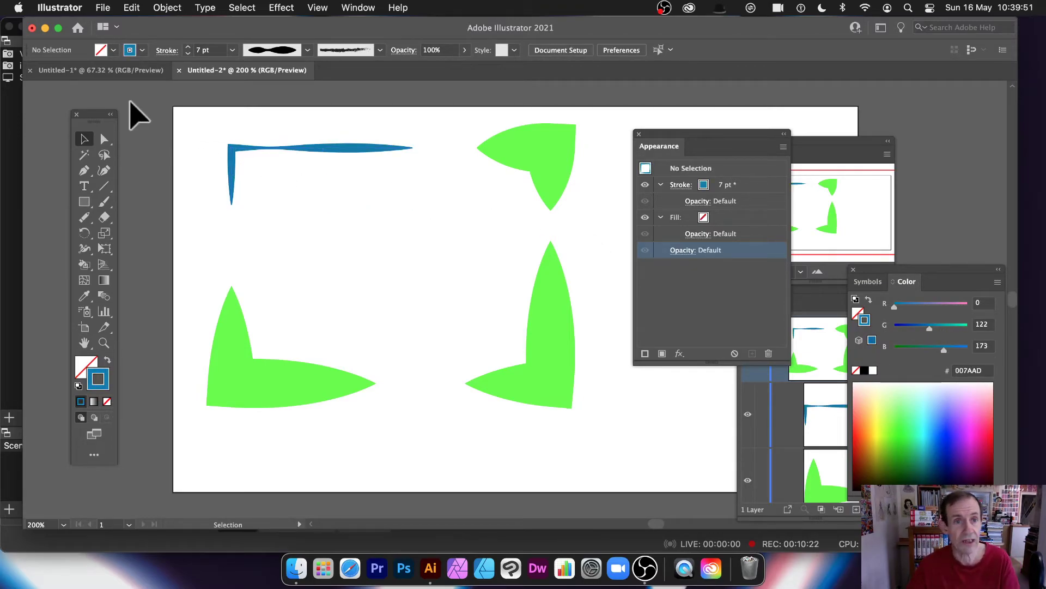
- Delete all four corner pieces and draw a large unfilled rectangle with the blue 7 pt stroke
left_click_drag(182, 113, 600, 434)
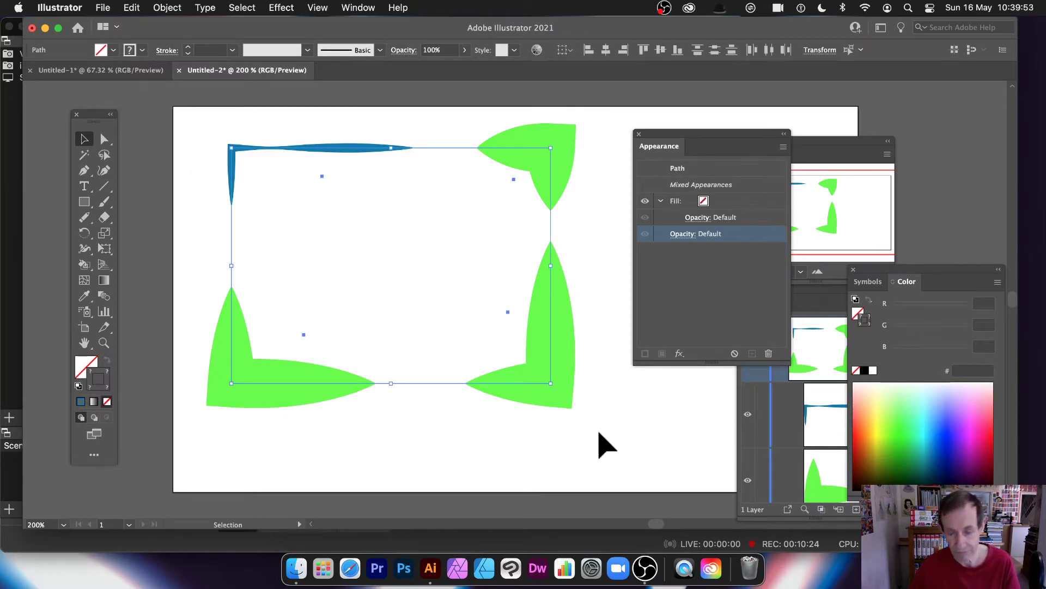
key("BackSpace")
mouse_move(273, 169)
left_mouse_down()
mouse_move(303, 218)
mouse_move(618, 393)
left_mouse_up()
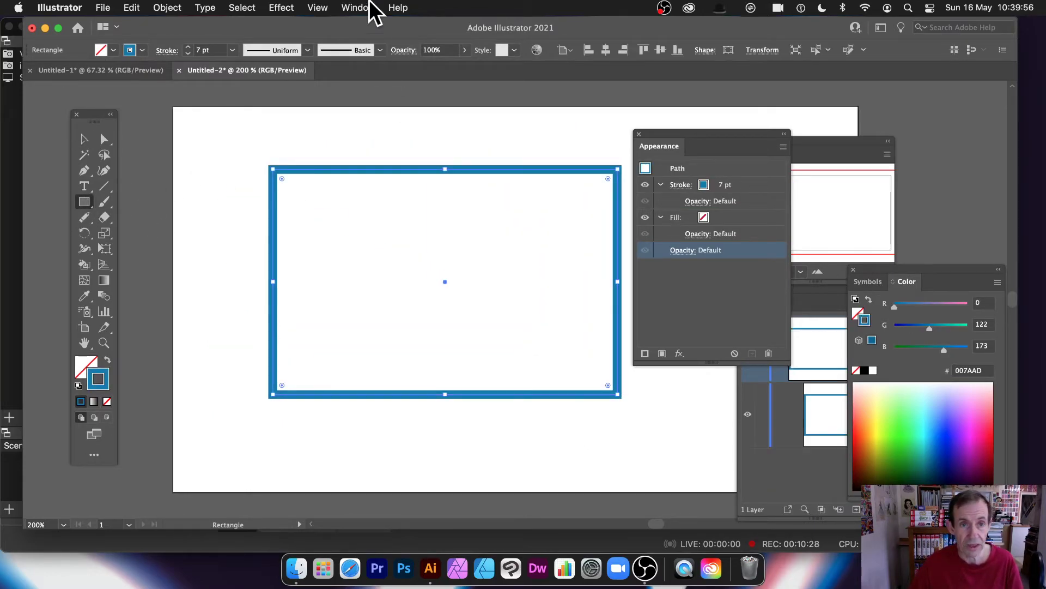
- Apply the Charcoal – Feather brush to the rectangle's stroke at 8 pt and move the Appearance panel clear of the artwork
left_click(379, 49)
left_click(327, 122)
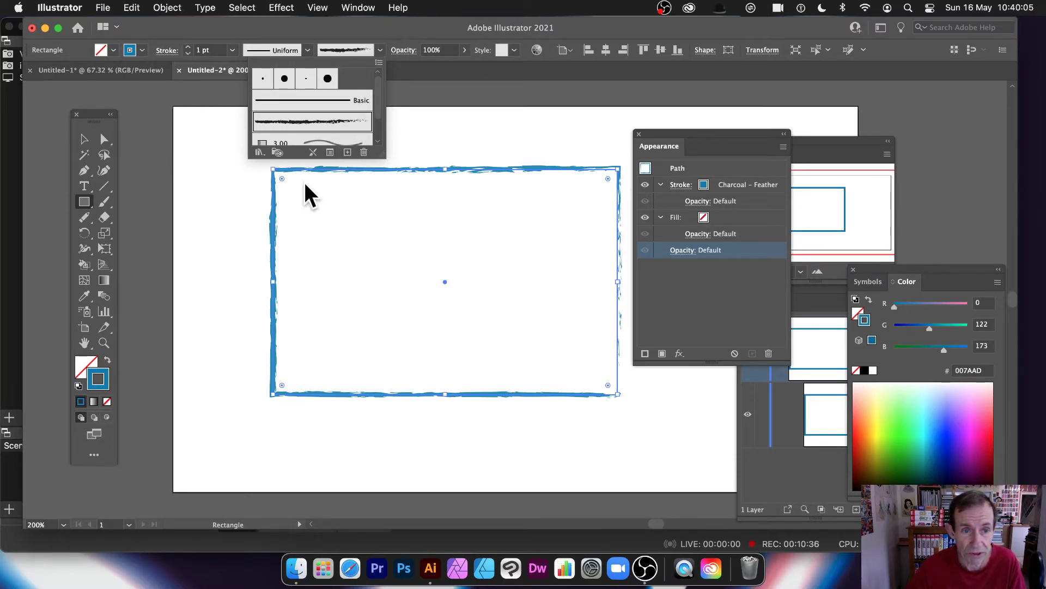
left_click(231, 49)
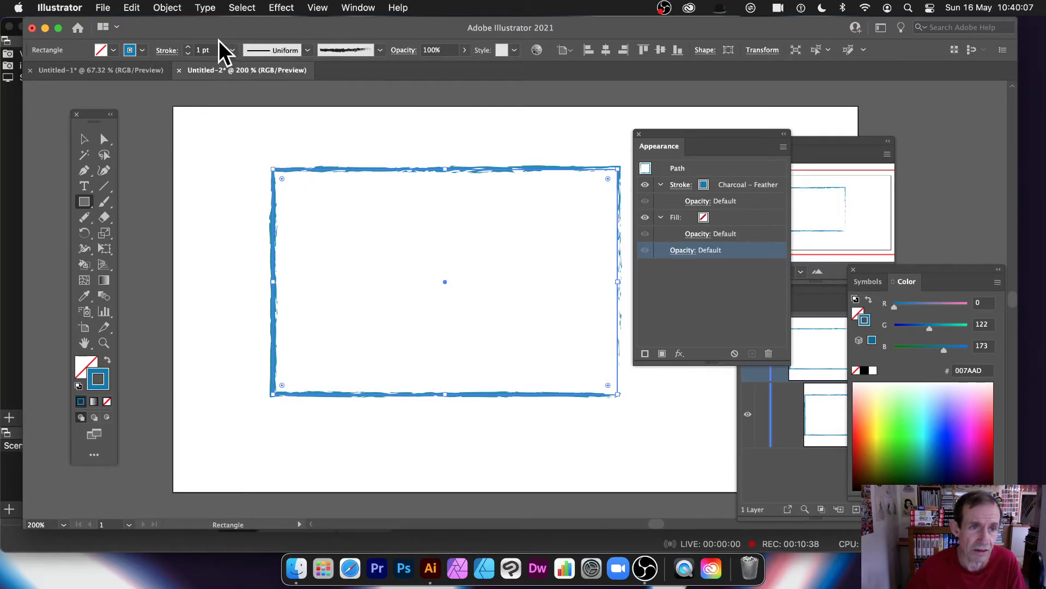
left_click(233, 50)
left_click(255, 209)
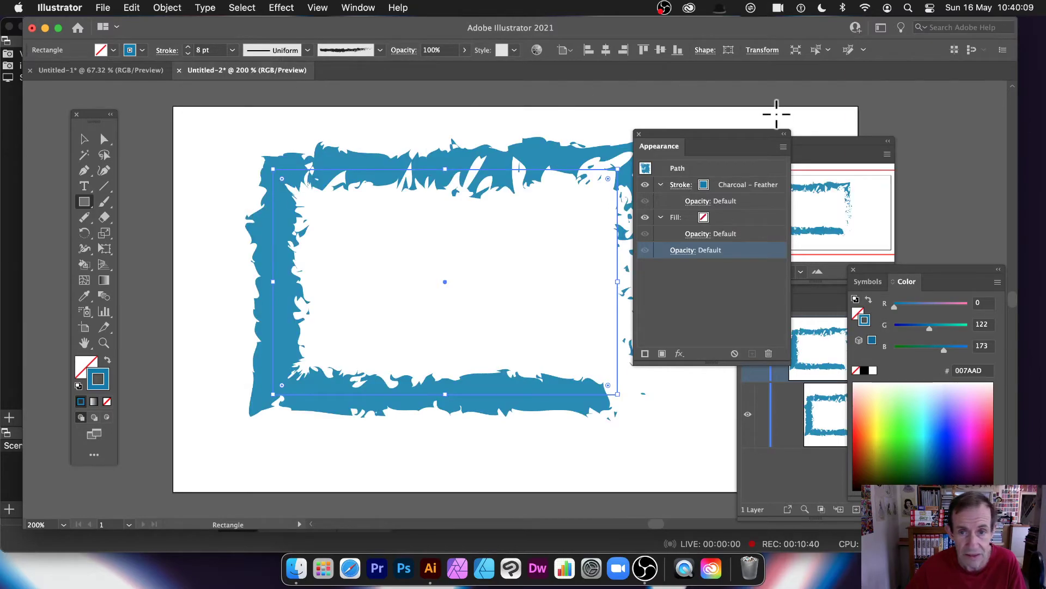
left_click_drag(674, 138, 807, 131)
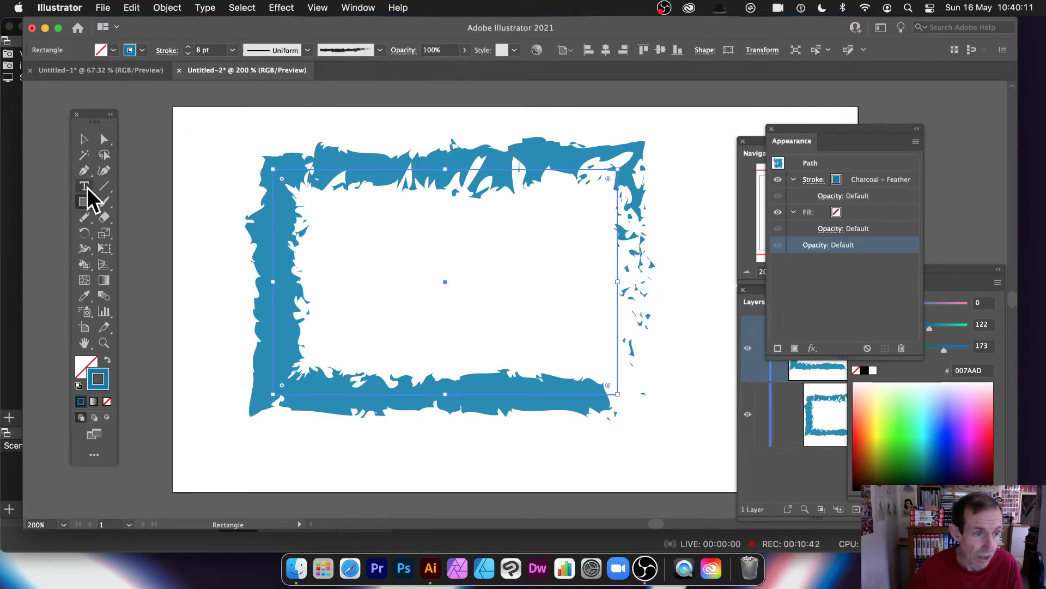
- Cut the charcoal rectangle into separate pieces with the Path Eraser, making gaps along its left, top, right and bottom sides
left_click(87, 220)
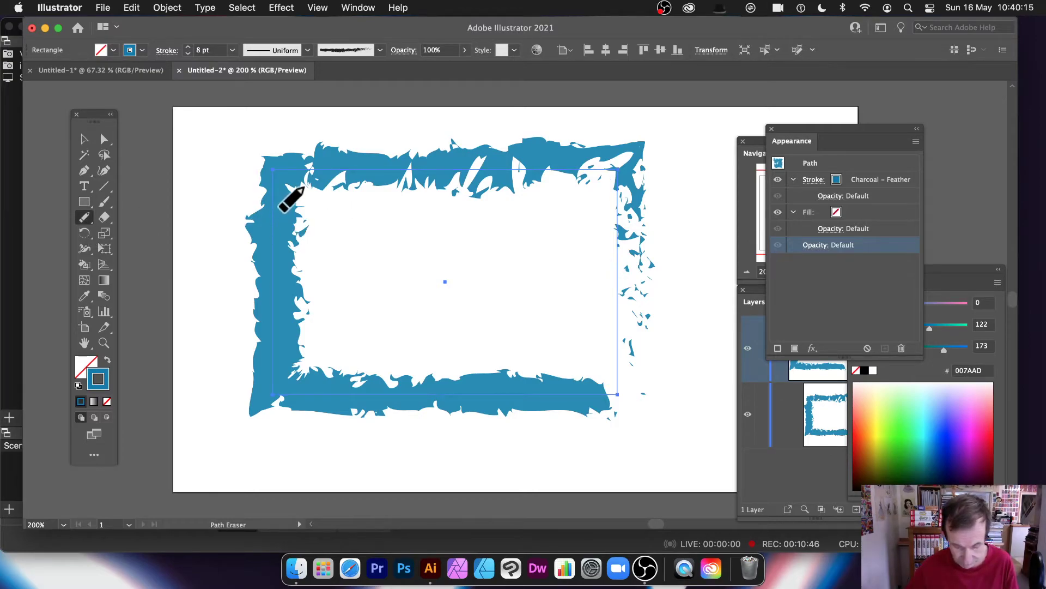
left_click_drag(272, 212, 271, 253)
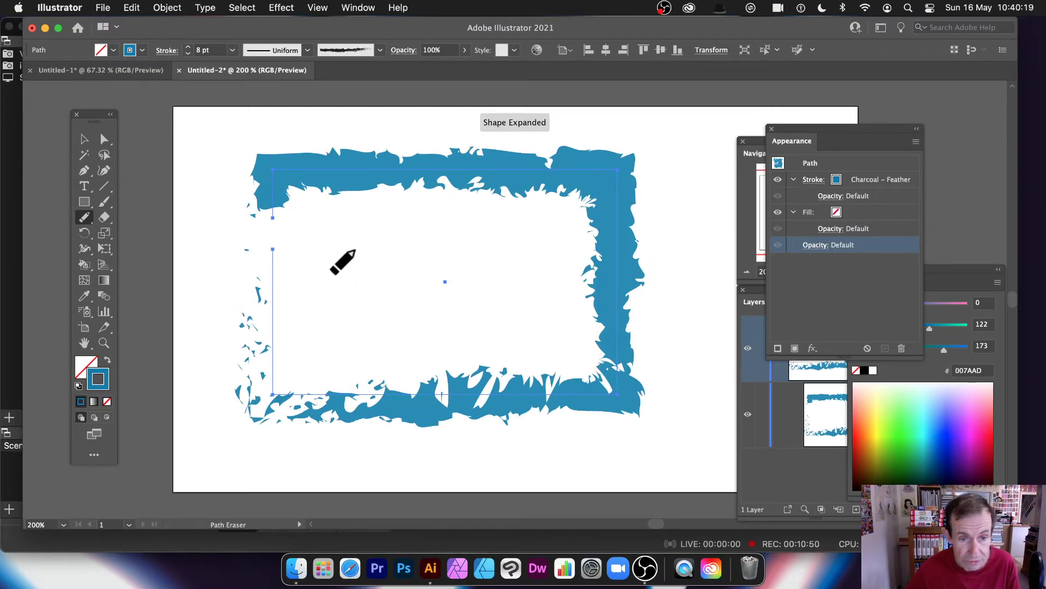
left_click_drag(456, 171, 583, 170)
left_click_drag(621, 231, 619, 240)
left_click_drag(616, 291, 616, 344)
left_click_drag(522, 392, 470, 393)
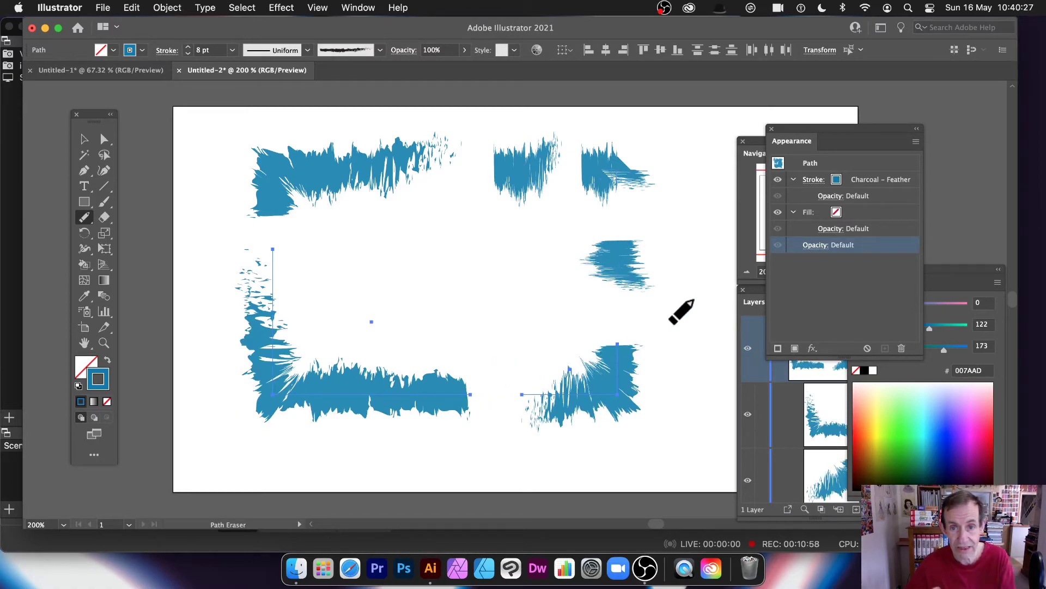
- Select all the charcoal brush pieces and delete them from the artboard
left_click(84, 139)
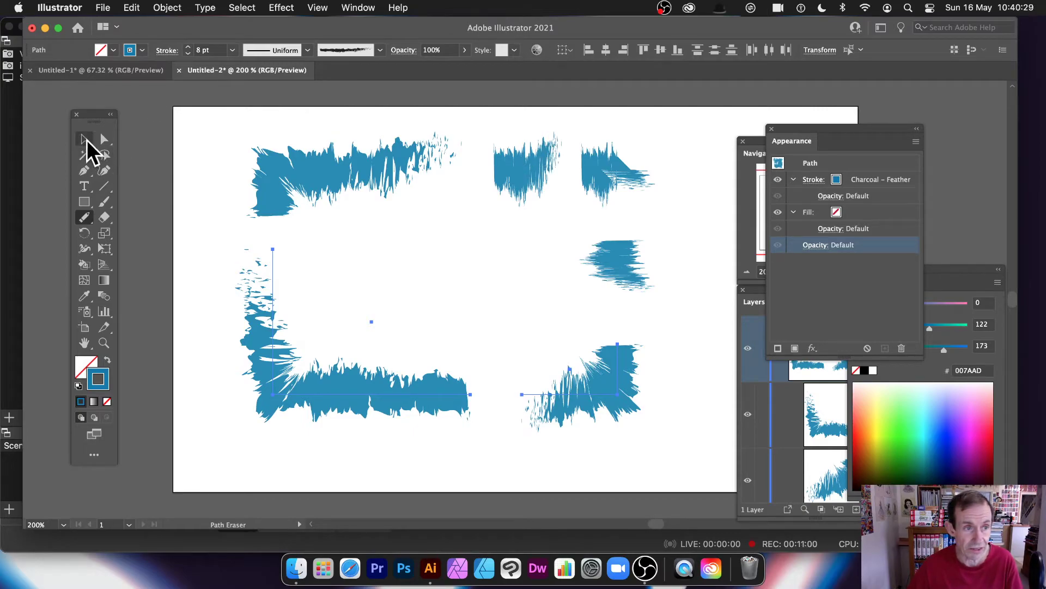
left_click(281, 171)
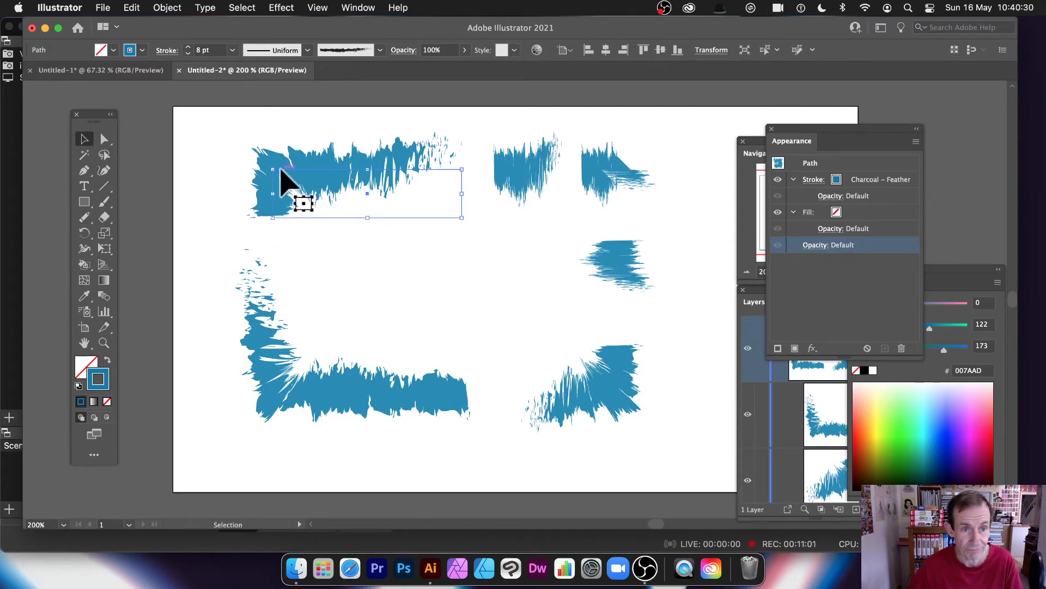
left_click(448, 207)
key("super+a")
key("Delete")
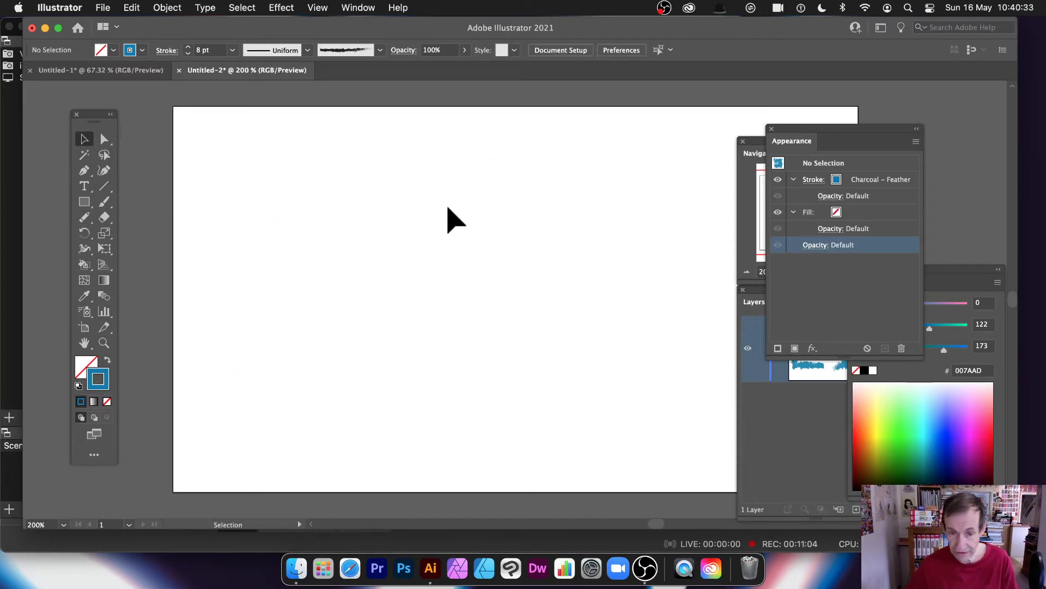
- Draw an unfilled rectangle with a blue 8 pt stroke and add a Multiply drop shadow at 75% opacity, 7 pt offsets and 5 pt blur
mouse_move(287, 148)
left_mouse_down()
mouse_move(472, 334)
mouse_move(606, 397)
left_mouse_up()
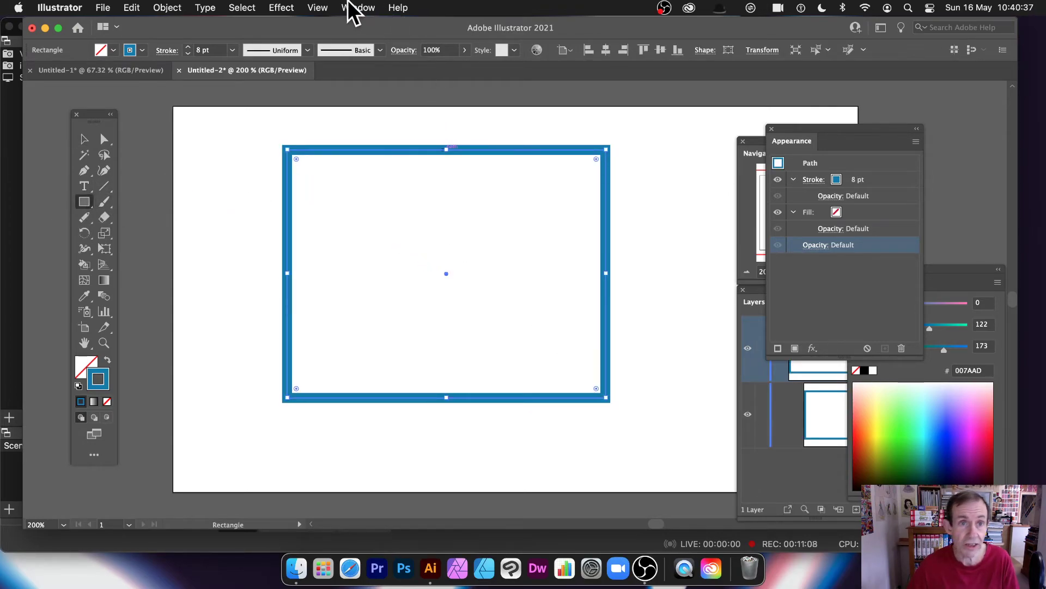
left_click(284, 6)
mouse_move(300, 306)
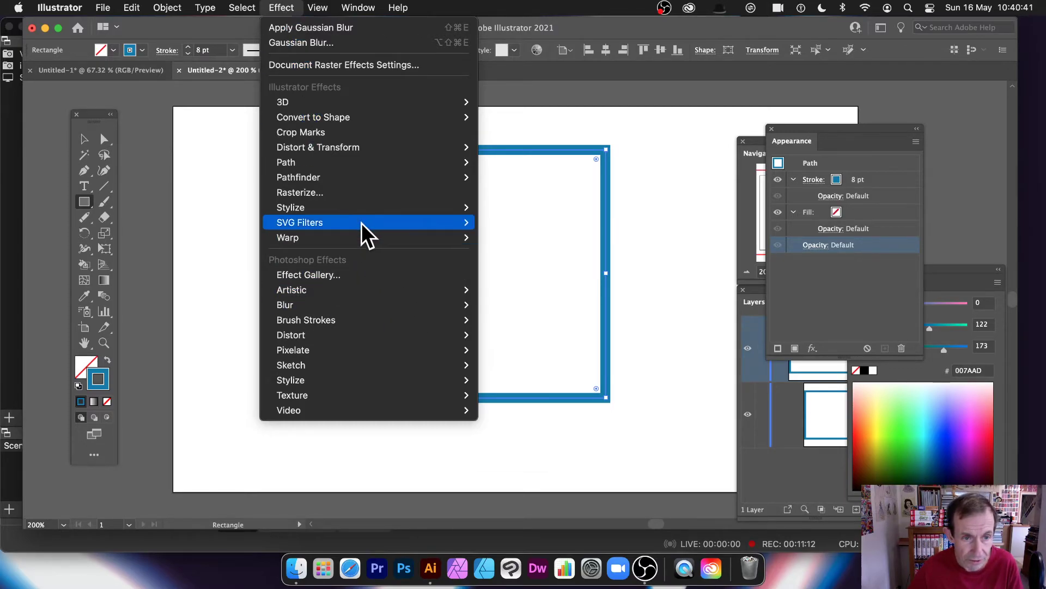
mouse_move(364, 210)
left_click(528, 207)
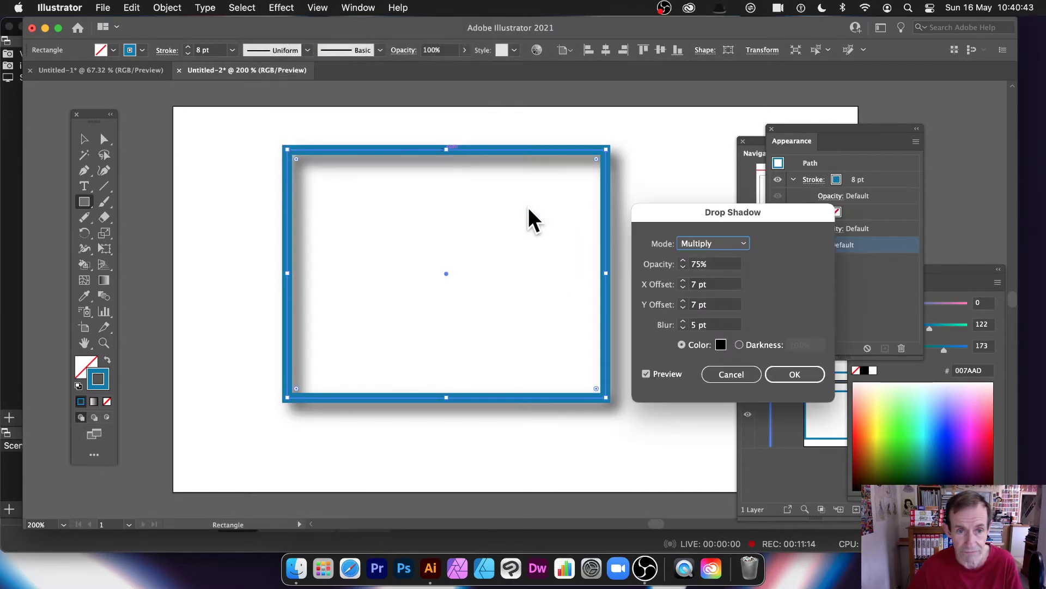
left_click(795, 374)
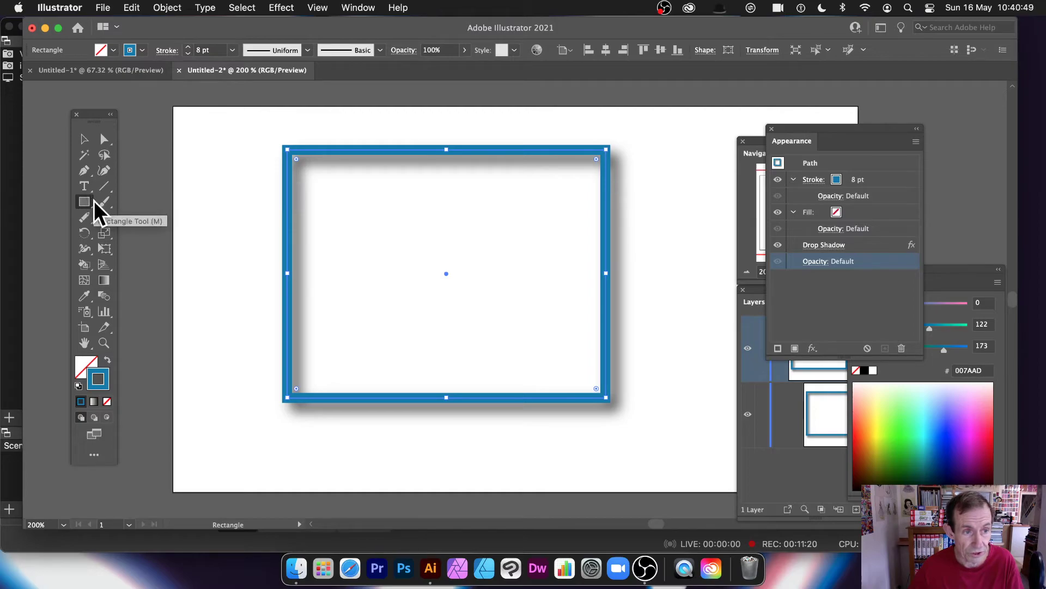
- Erase two gaps in the top side, two in the left side and one in the bottom side of the shadowed rectangle with the Path Eraser
left_click(85, 218)
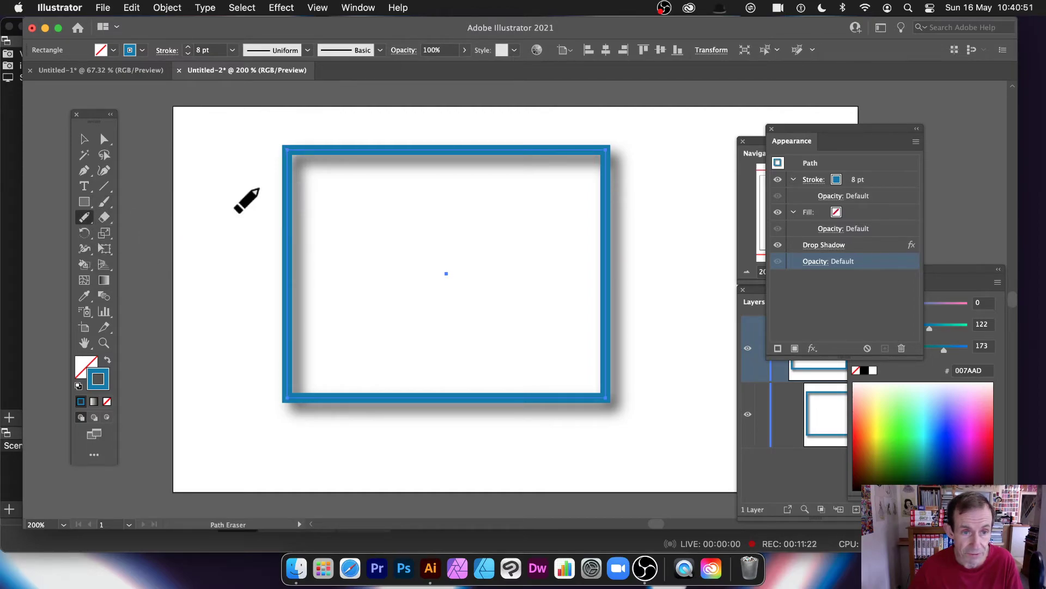
left_click_drag(504, 151, 355, 151)
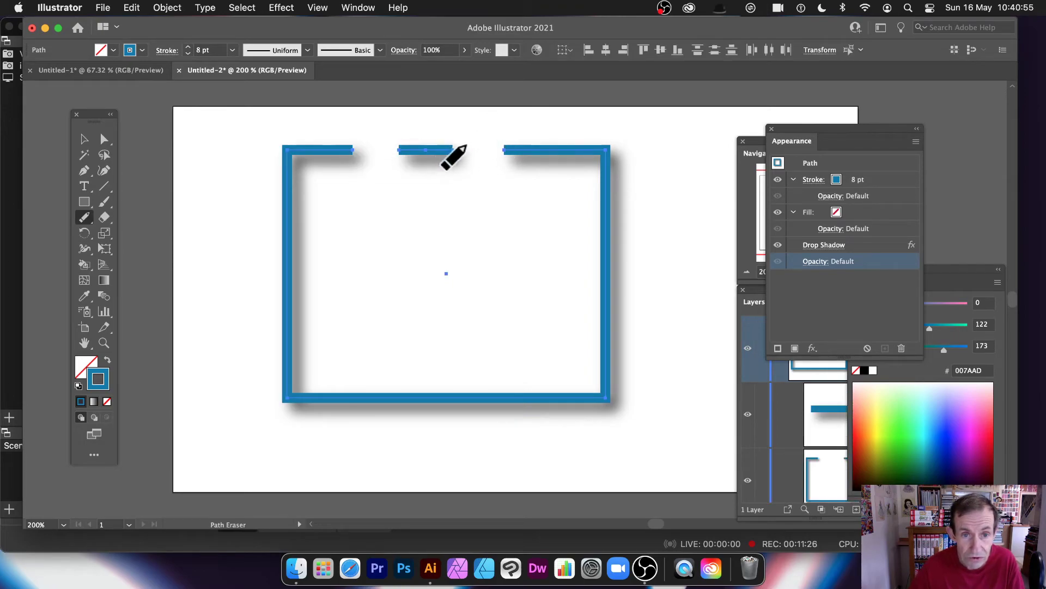
left_click_drag(286, 188, 286, 255)
left_click_drag(287, 304, 299, 338)
left_click_drag(434, 398, 486, 397)
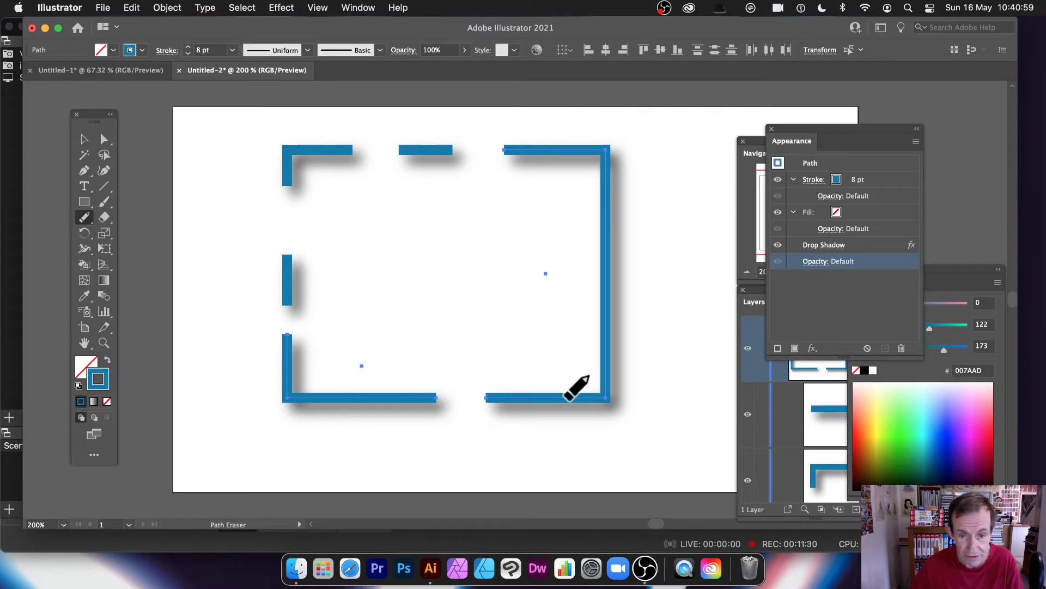
- Erase another gap in the bottom side, three in the right side and one in the top side of the shadowed rectangle with the Path Eraser
left_click_drag(567, 397, 595, 397)
left_click_drag(601, 254, 601, 303)
left_click_drag(604, 343, 603, 330)
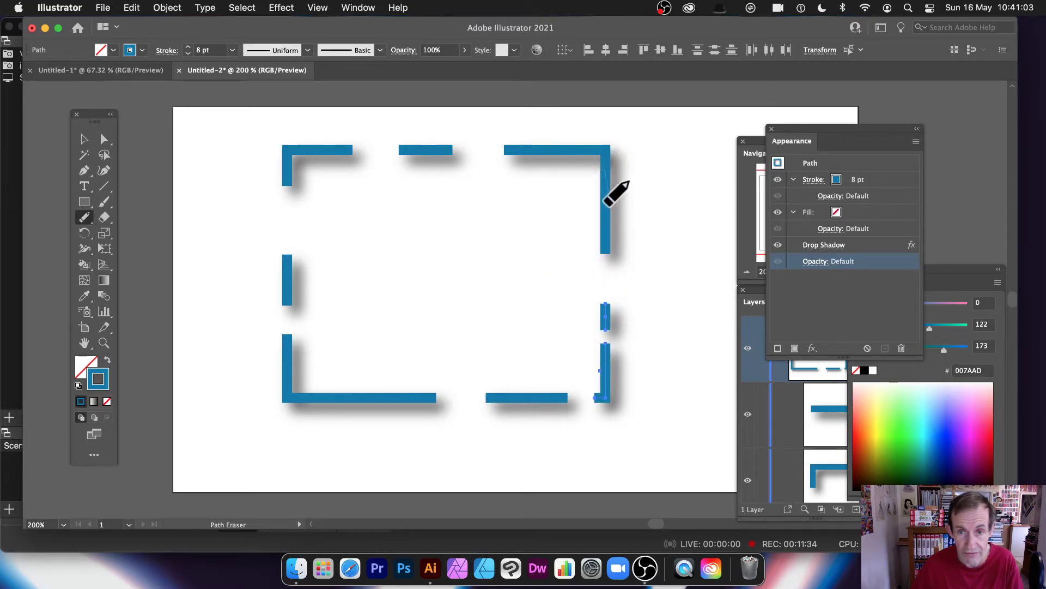
key("super+a")
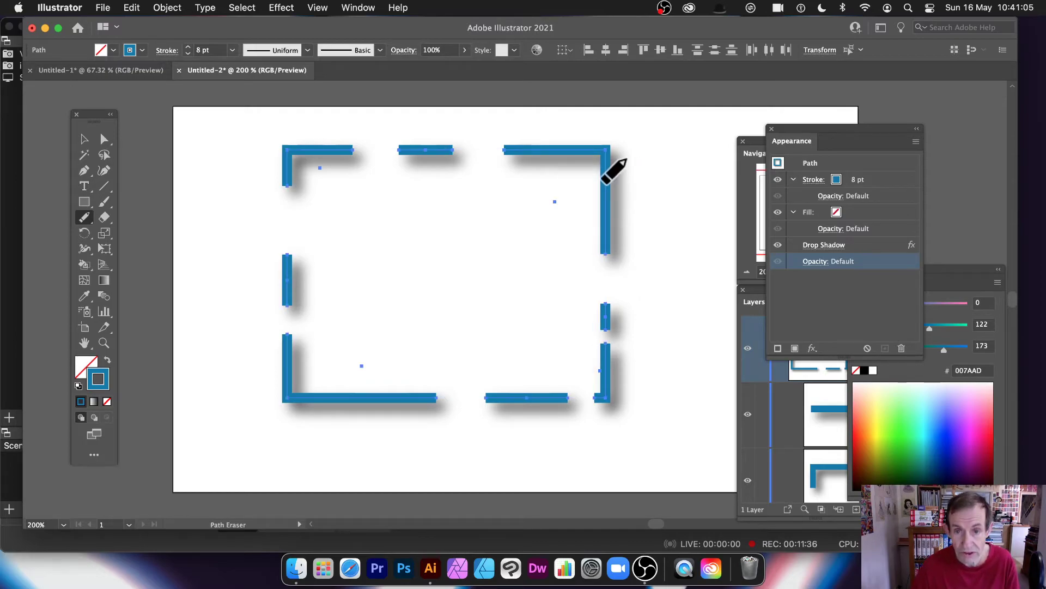
left_click_drag(603, 177, 610, 219)
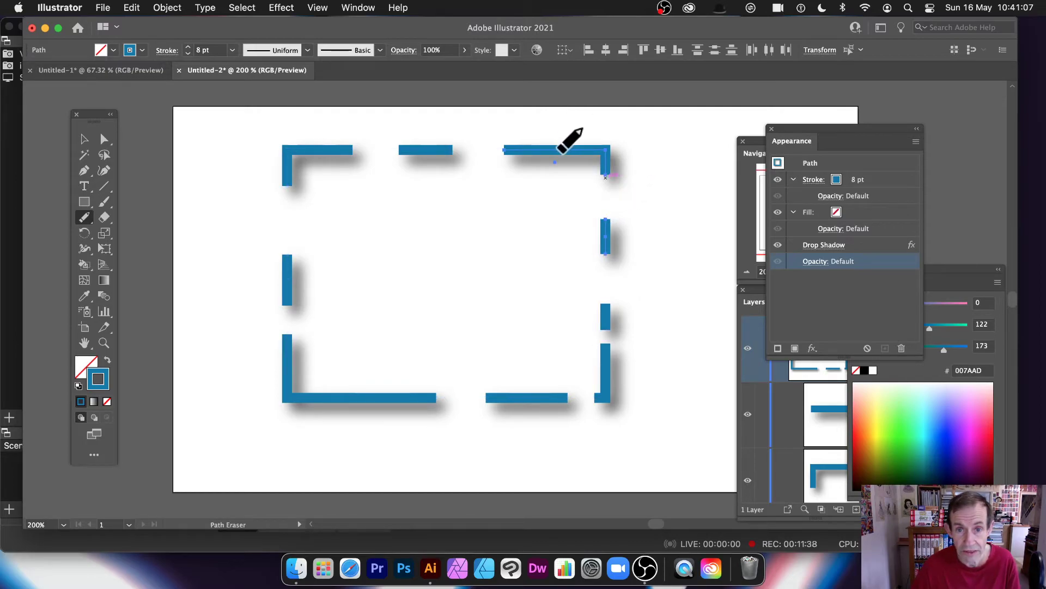
left_click_drag(557, 151, 578, 149)
- Move the four top pieces of the shadowed rectangle outward and the upper right-side piece inward as separate objects
left_click(84, 139)
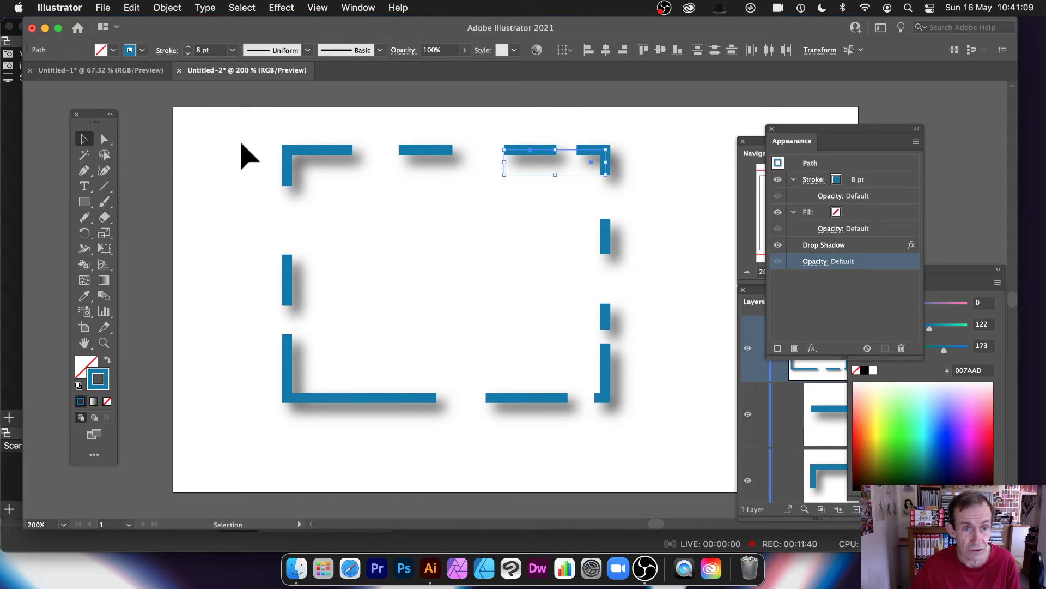
mouse_move(318, 149)
left_mouse_down()
mouse_move(305, 140)
mouse_move(312, 132)
left_mouse_up()
left_click_drag(412, 153, 398, 130)
left_click_drag(524, 151, 521, 133)
left_click_drag(591, 152, 603, 136)
left_click_drag(603, 234, 573, 237)
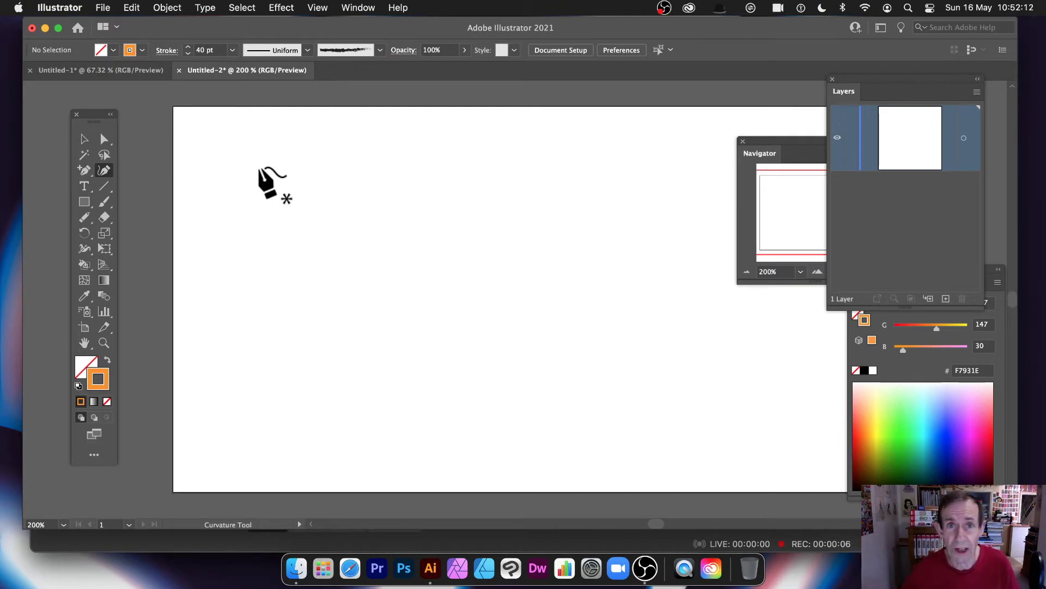
- Draw one long looping, self-crossing path across the artboard with the Curvature tool, using an unfilled 40 pt orange stroke
left_click(245, 179)
left_click(345, 141)
left_click(449, 231)
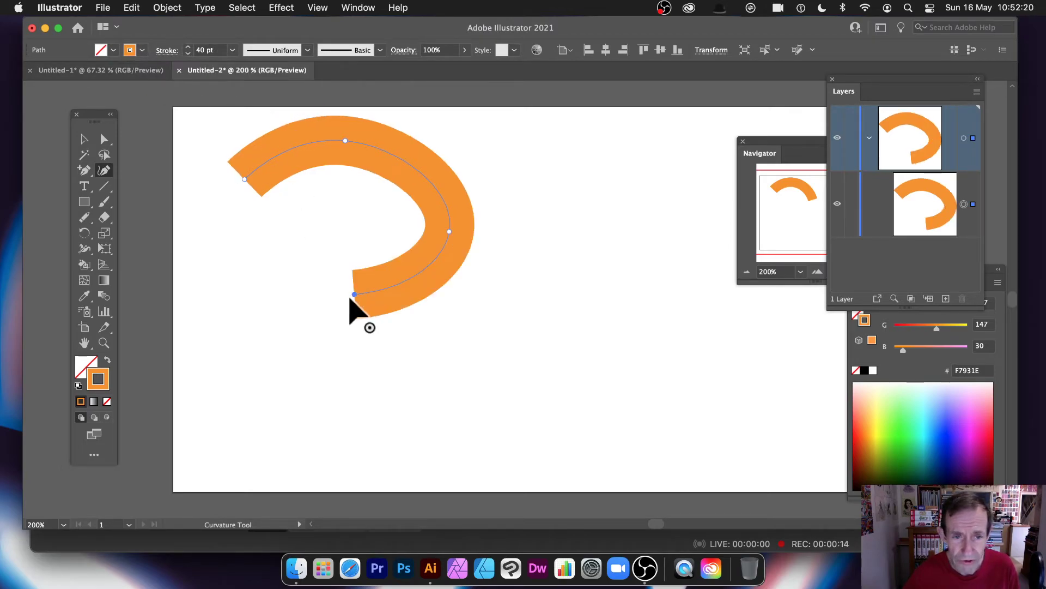
left_click(354, 294)
left_click(297, 385)
left_click(466, 441)
left_click(584, 359)
left_click(587, 245)
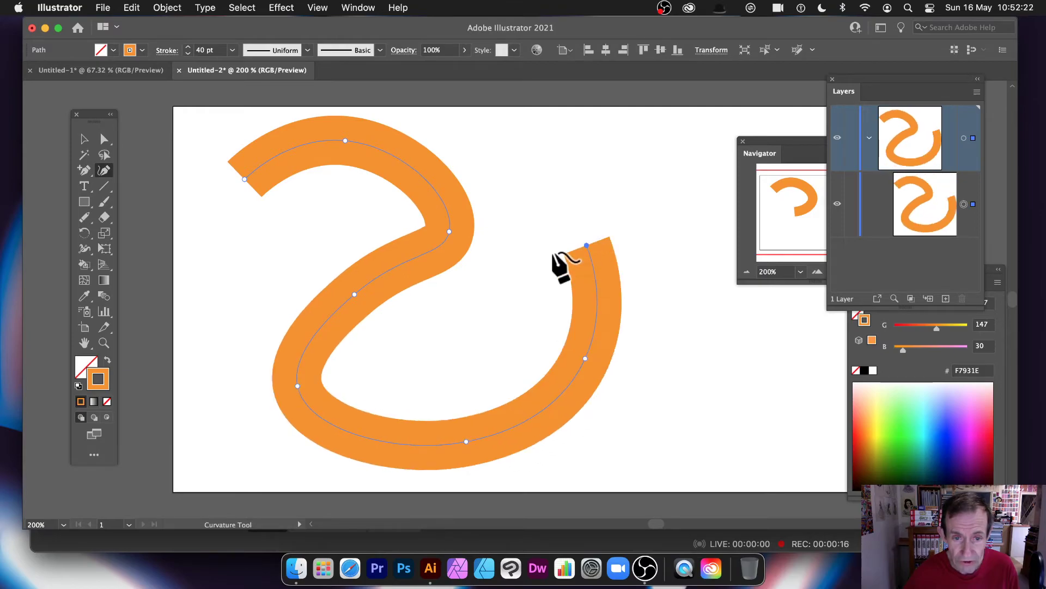
left_click(449, 335)
left_click(289, 280)
left_click(337, 205)
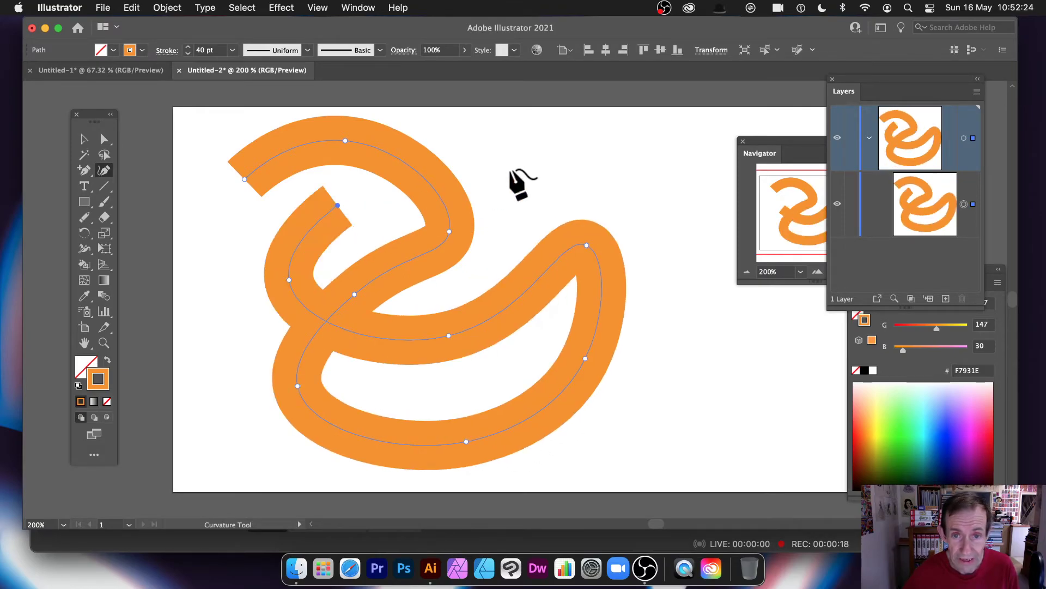
left_click(512, 168)
left_click(667, 201)
left_click(691, 343)
left_click(762, 445)
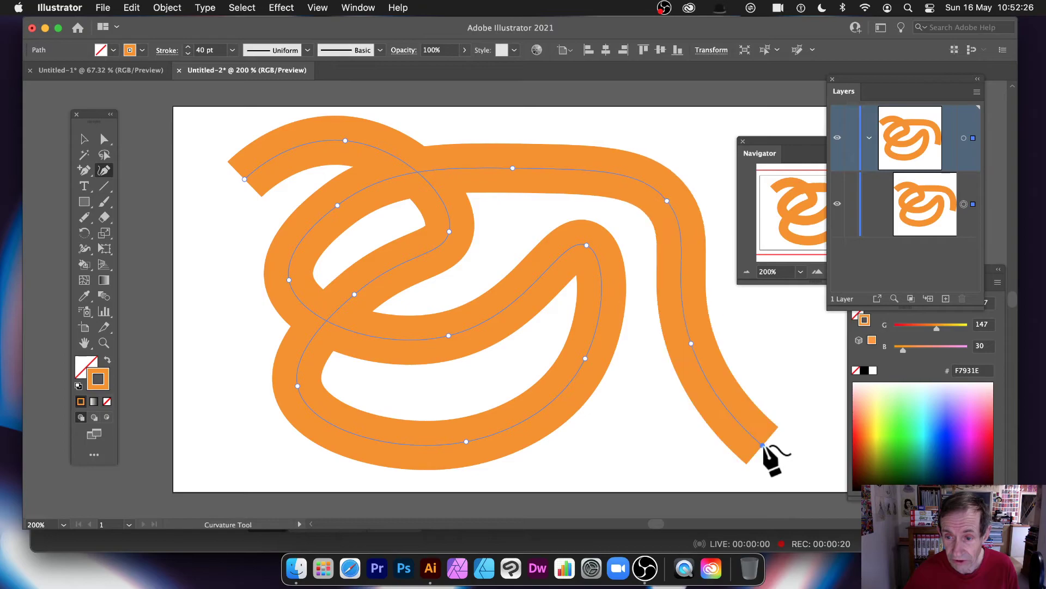
left_click(805, 324)
left_click(521, 340)
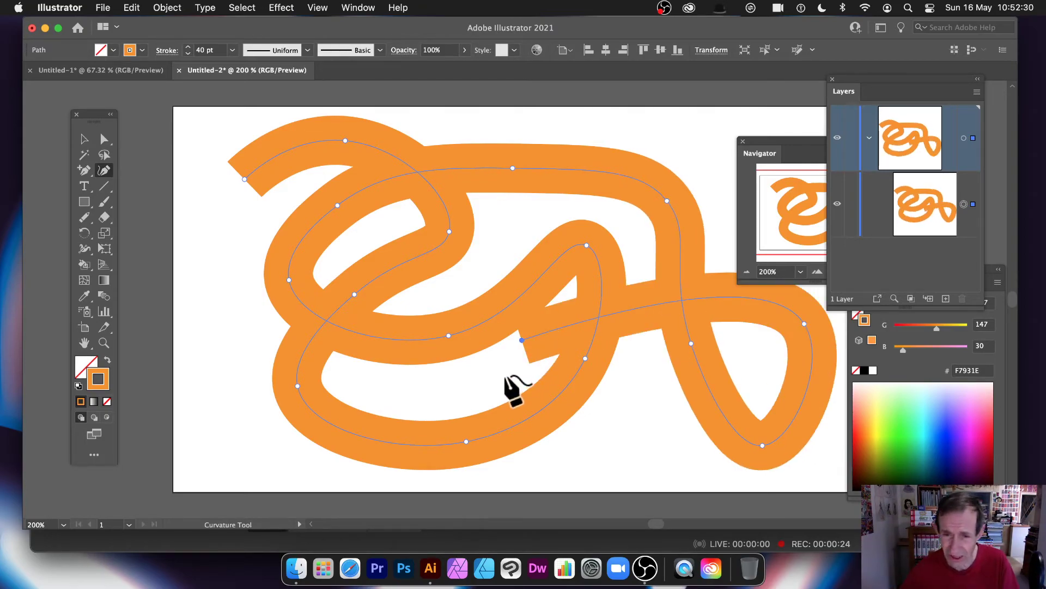
left_click(420, 392)
left_click(245, 335)
left_click(442, 278)
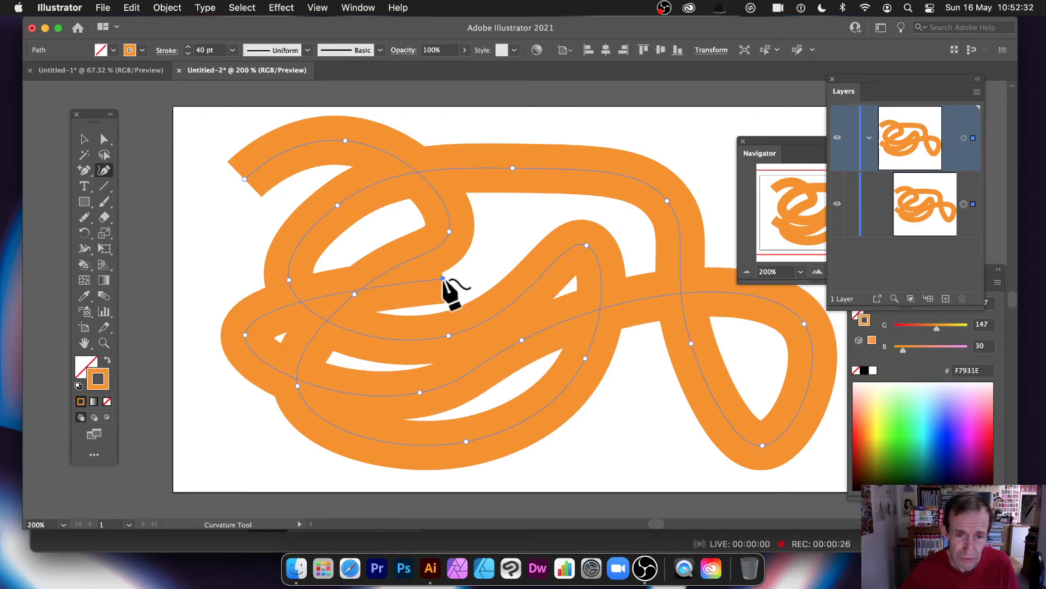
left_click(533, 126)
left_click(650, 137)
left_click(645, 413)
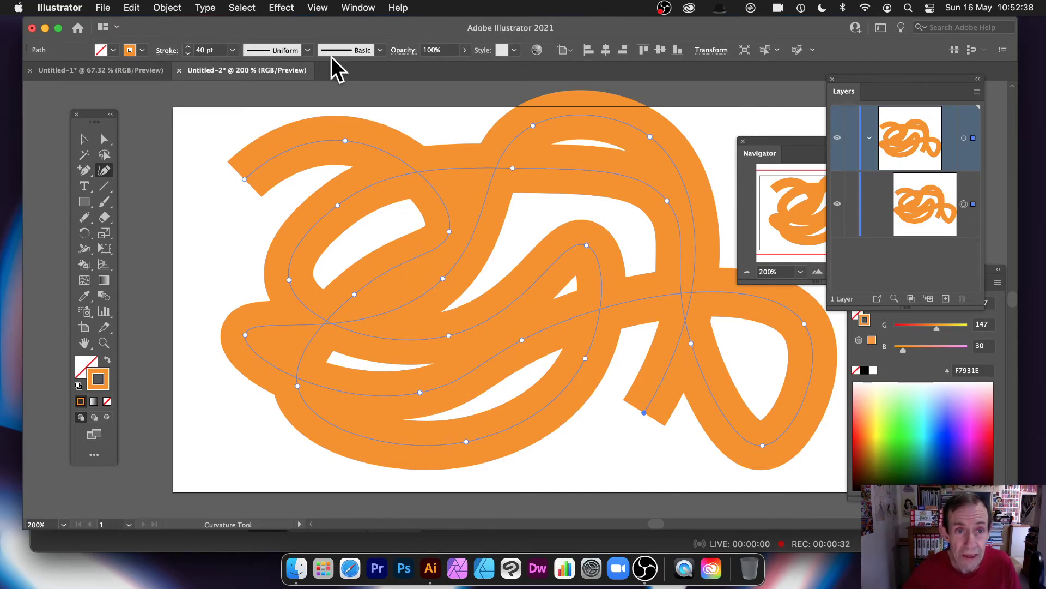
- Set the looping orange path's blend mode to Color Burn and undo the stray anchor point added to it
left_click(404, 50)
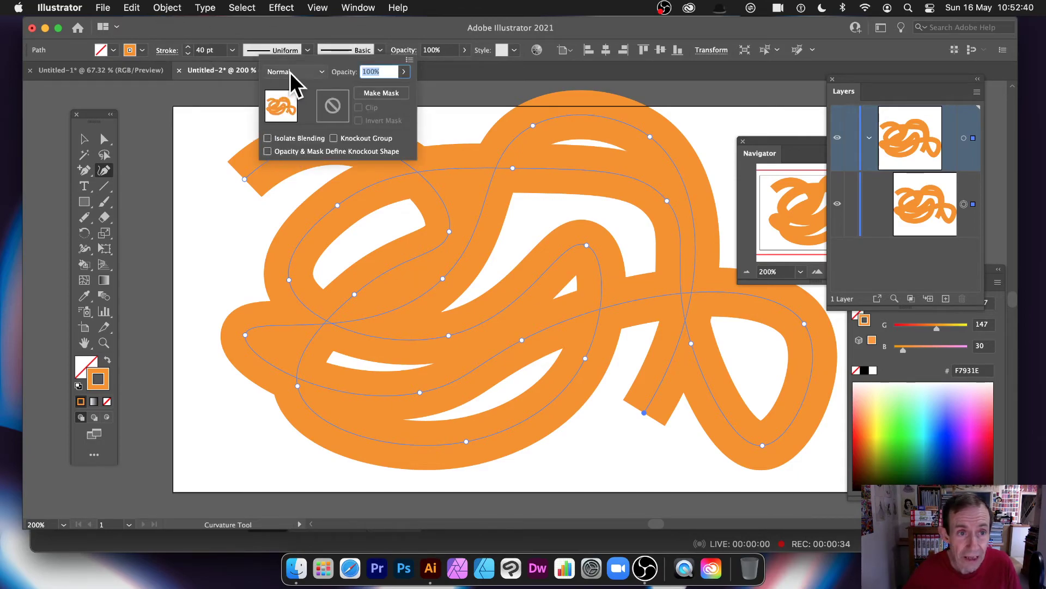
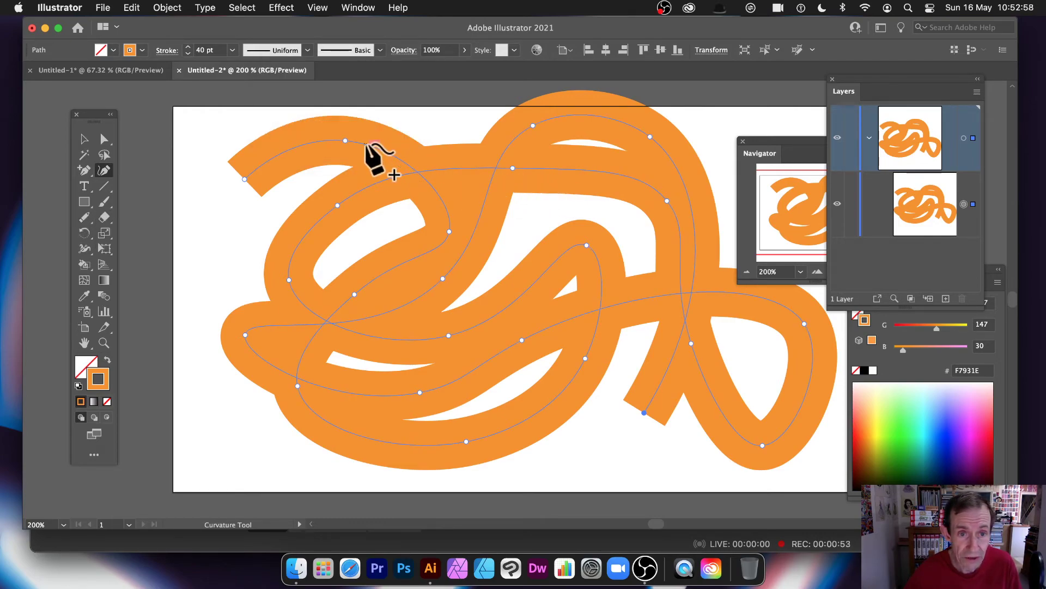
left_click(400, 160)
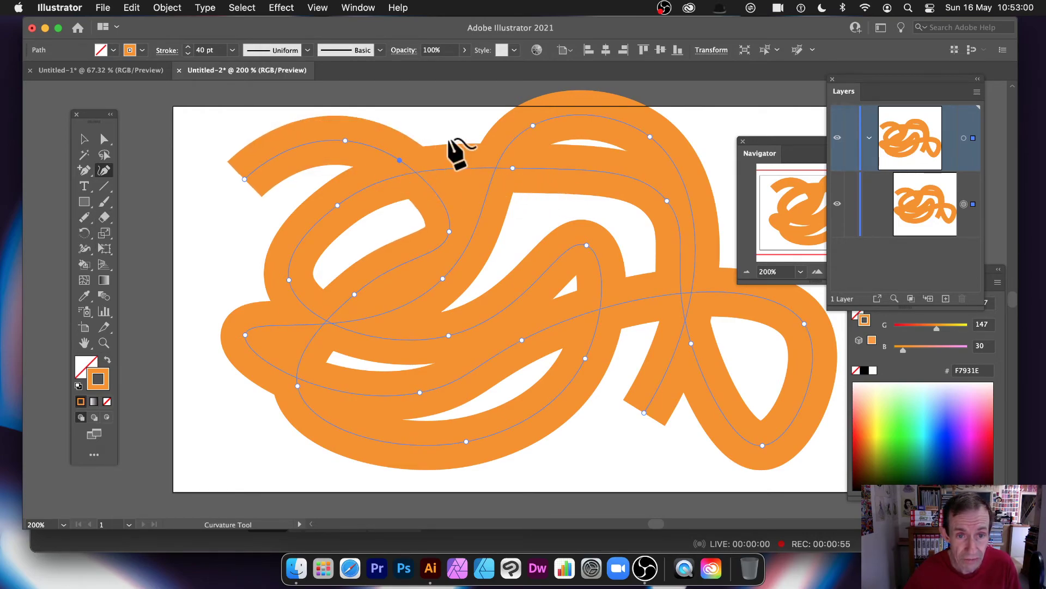
key("super+z")
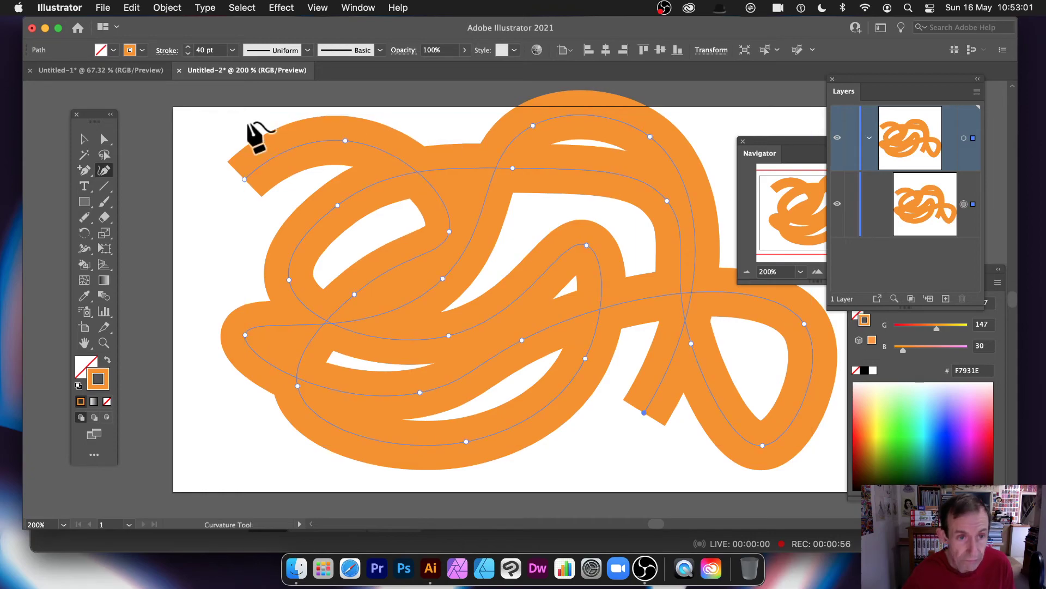
- Cut the looping orange path into many separate pieces by erasing sections along its curves with the Path Eraser
left_click(85, 217)
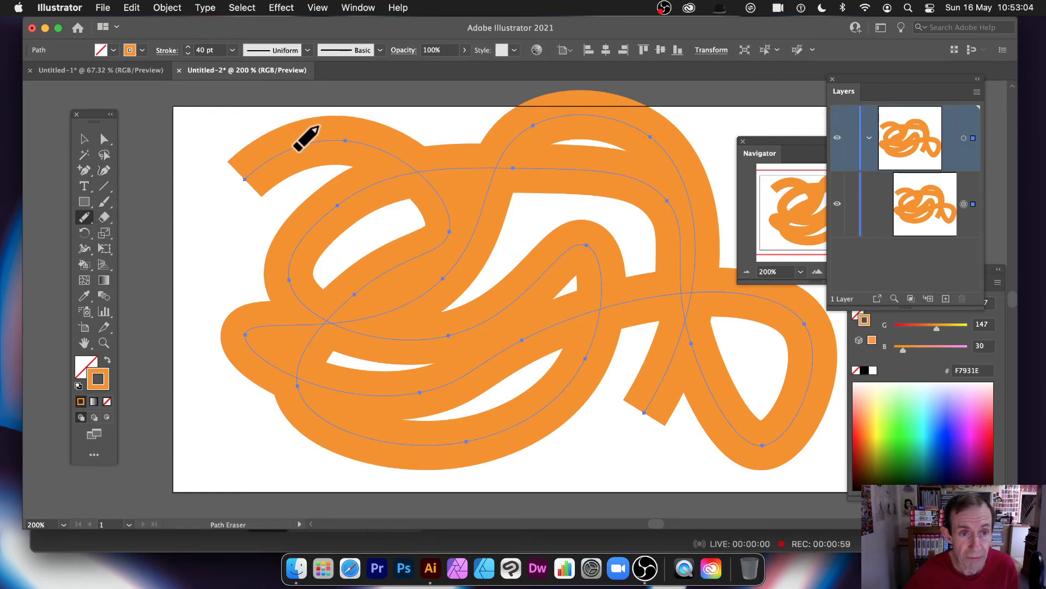
mouse_move(295, 150)
left_mouse_down()
mouse_move(354, 144)
mouse_move(440, 187)
left_mouse_up()
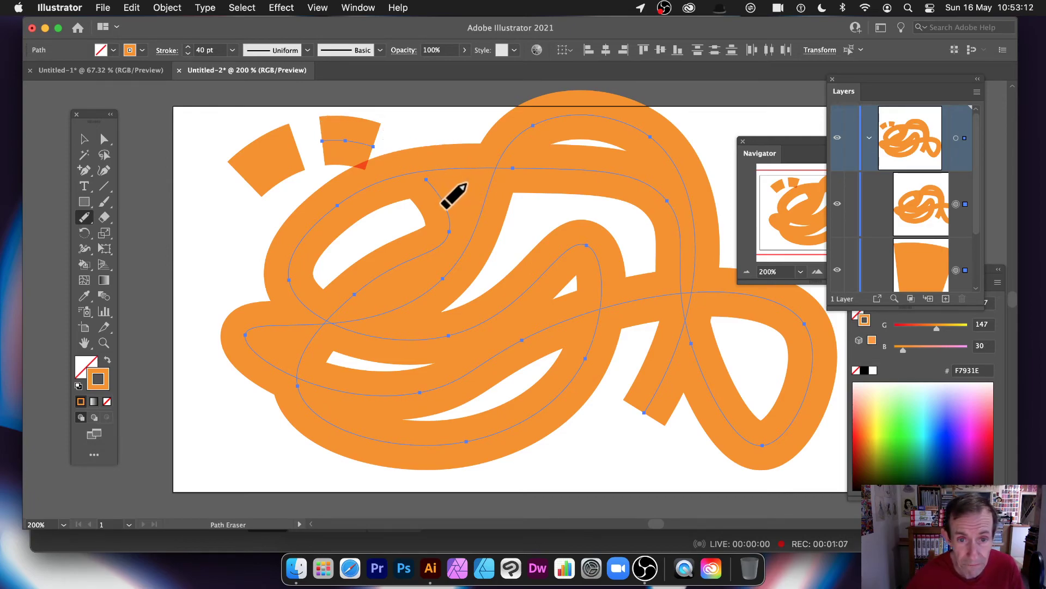
mouse_move(454, 195)
left_mouse_down()
mouse_move(442, 239)
mouse_move(480, 225)
mouse_move(383, 258)
mouse_move(403, 256)
mouse_move(348, 289)
mouse_move(337, 311)
mouse_move(426, 381)
mouse_move(339, 392)
mouse_move(318, 418)
mouse_move(464, 444)
mouse_move(551, 419)
mouse_move(605, 343)
mouse_move(597, 288)
mouse_move(549, 285)
mouse_move(436, 335)
left_mouse_up()
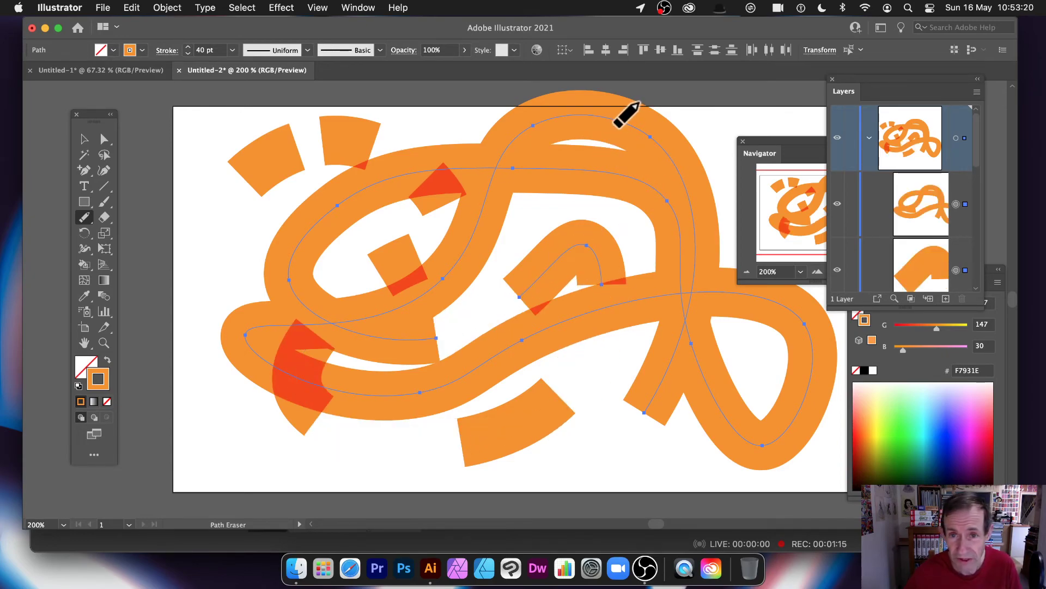
mouse_move(605, 116)
left_mouse_down()
mouse_move(661, 142)
mouse_move(670, 158)
mouse_move(721, 392)
mouse_move(698, 379)
mouse_move(732, 425)
left_mouse_up()
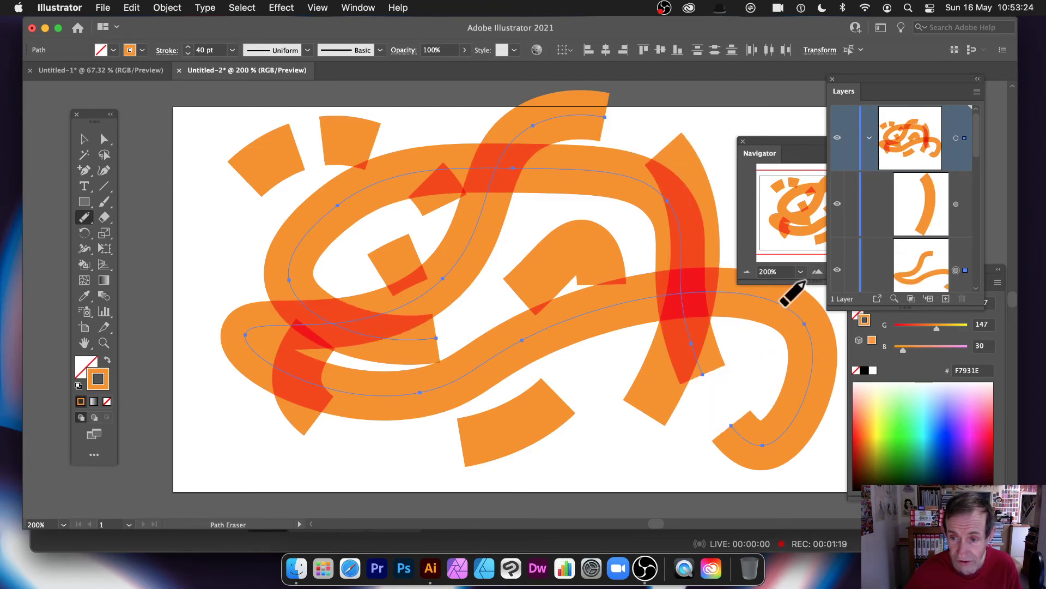
mouse_move(783, 305)
left_mouse_down()
mouse_move(654, 300)
mouse_move(605, 313)
left_mouse_up()
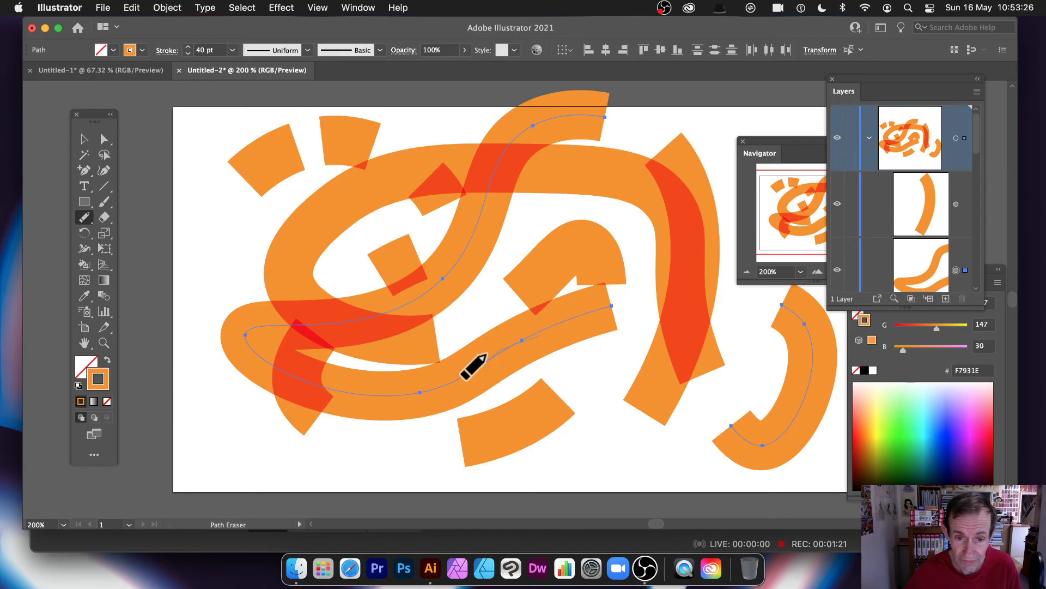
left_click_drag(472, 369, 460, 376)
- Try the Darken and Overlay blend modes on all the orange pieces, settle on Difference, and deselect everything
left_click(84, 139)
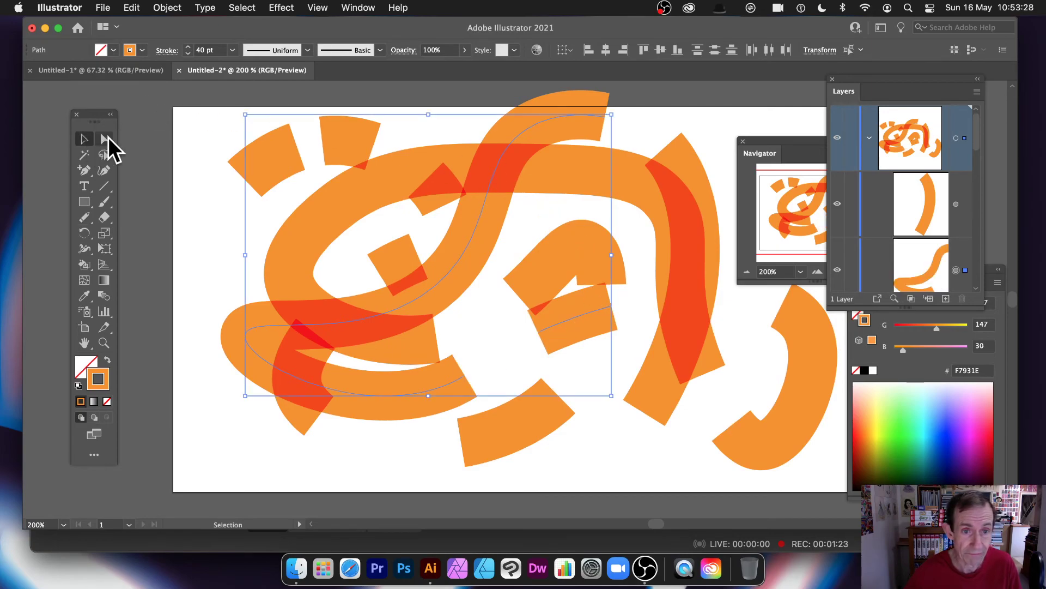
key("super+a")
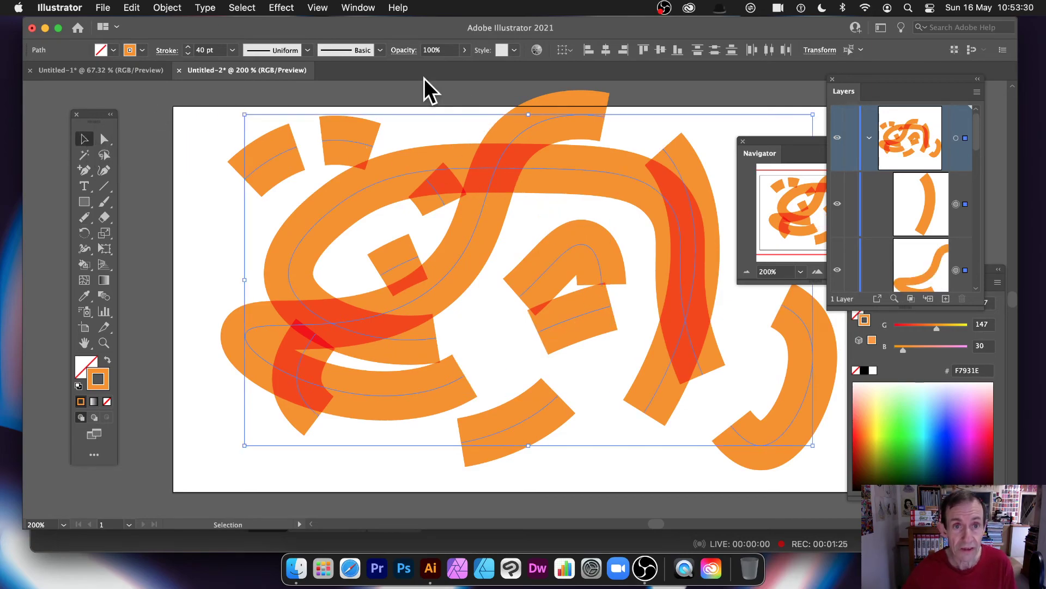
left_click(402, 50)
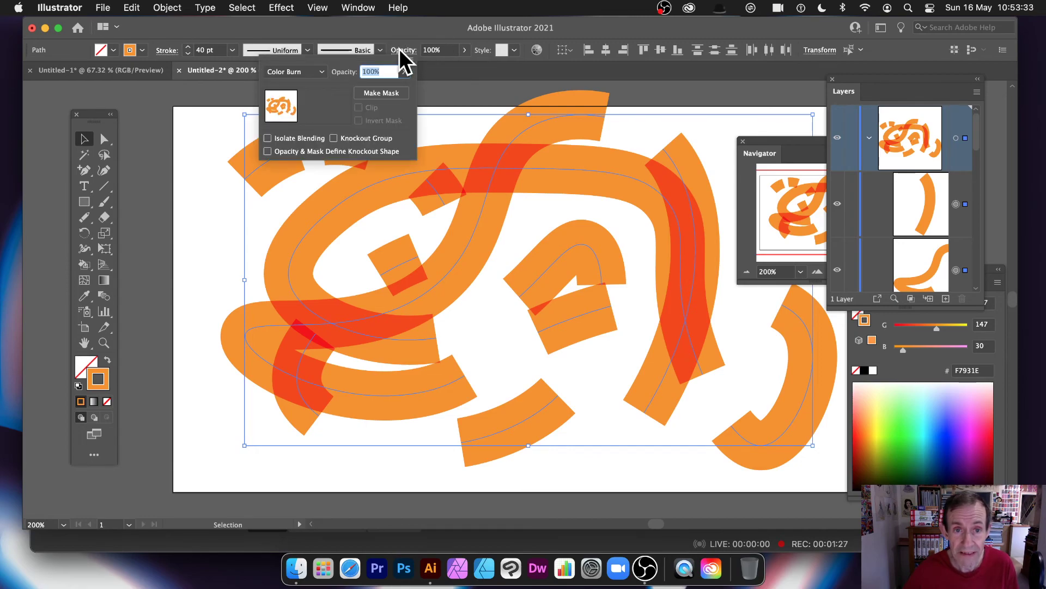
left_click(319, 71)
left_click(294, 103)
left_click(321, 73)
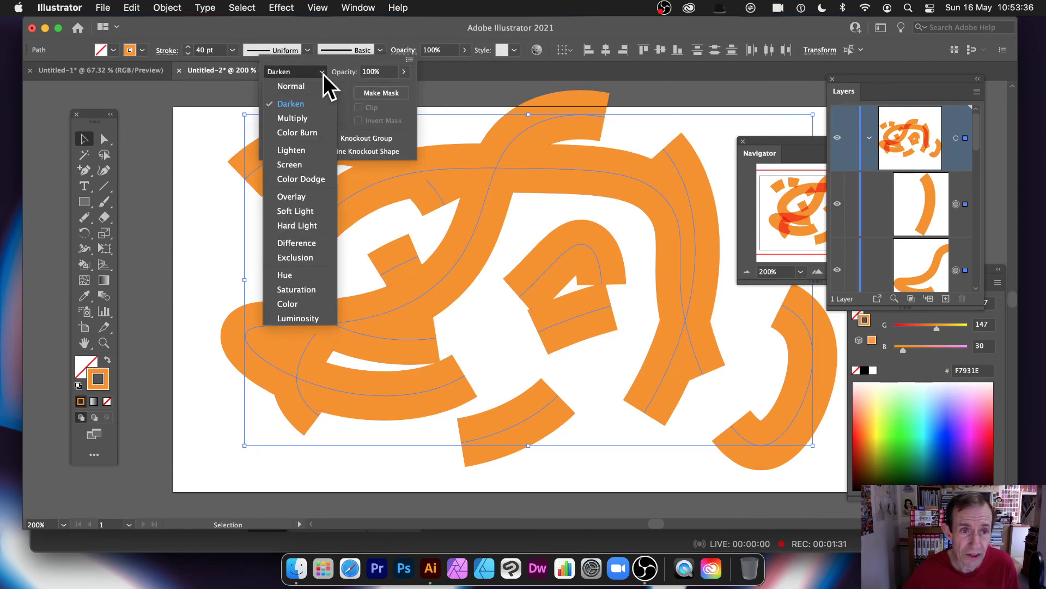
left_click(302, 198)
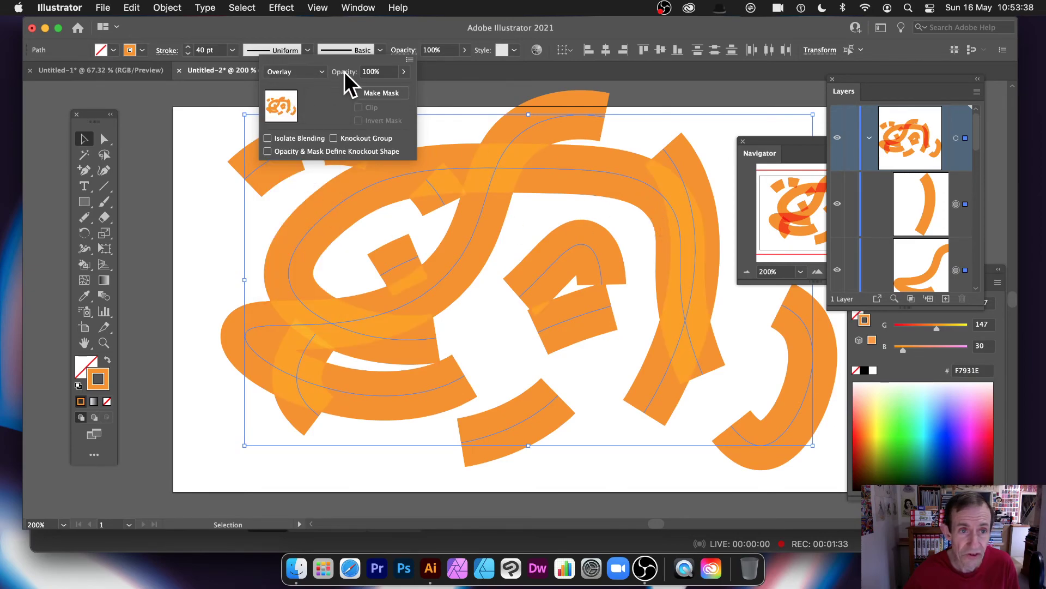
left_click(324, 70)
left_click(297, 243)
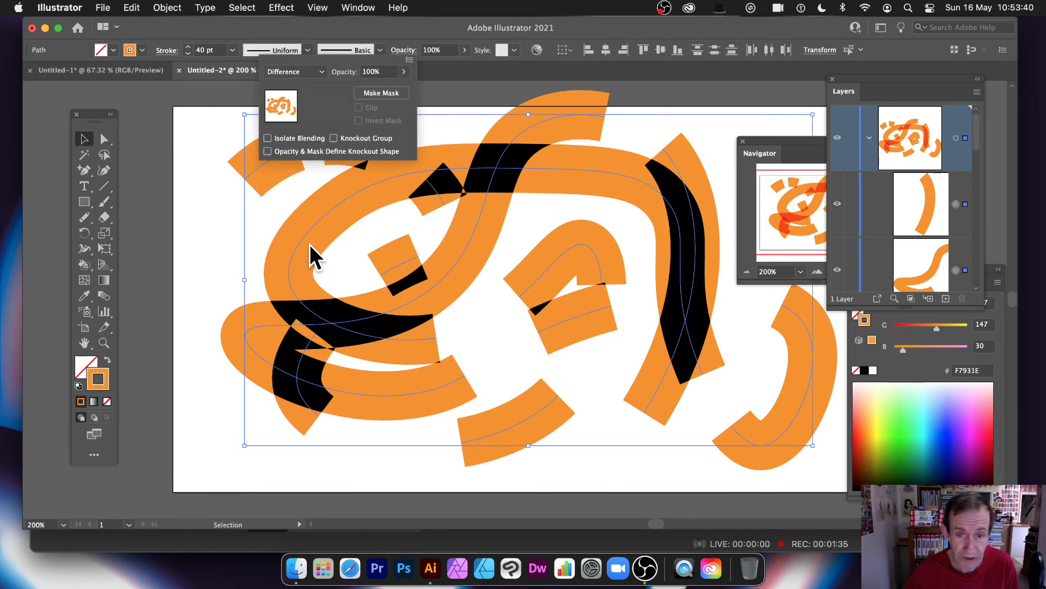
left_click(182, 186)
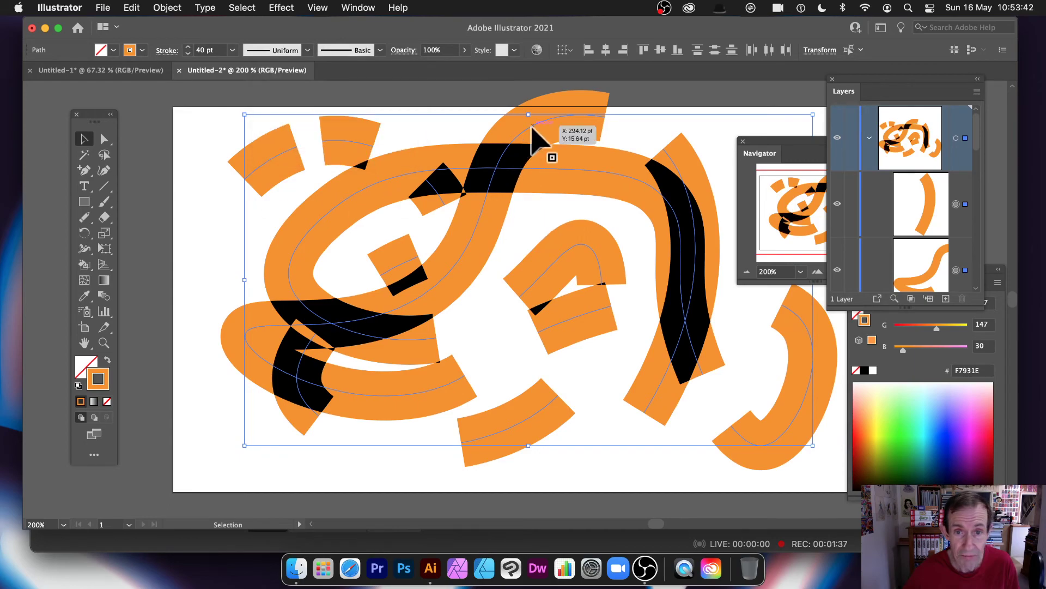
left_click(206, 213)
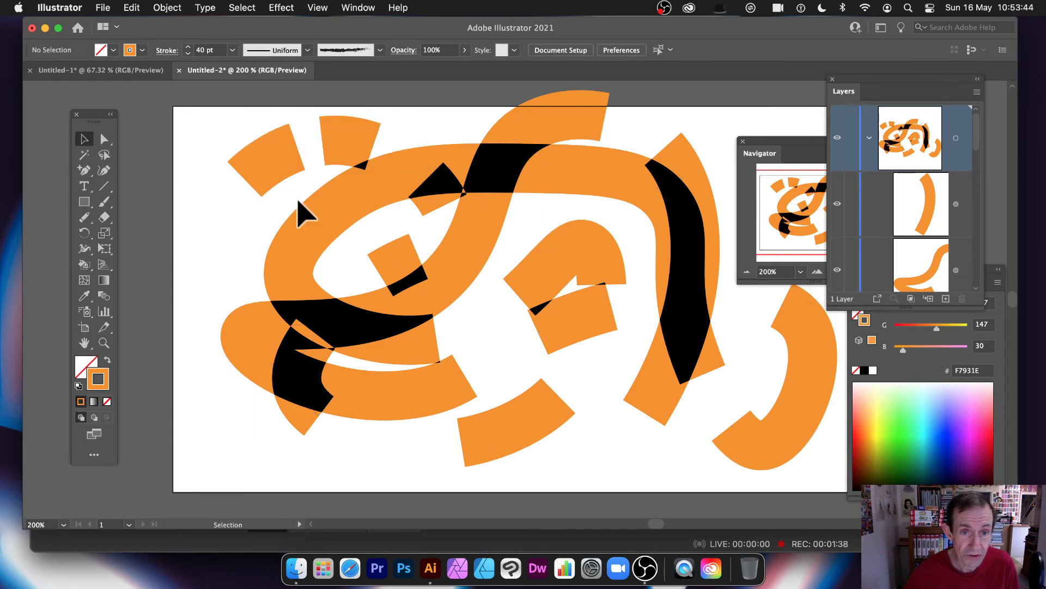
- Change the stroke colour of the long arching piece to the dark red swatch C1272D
left_click(463, 180)
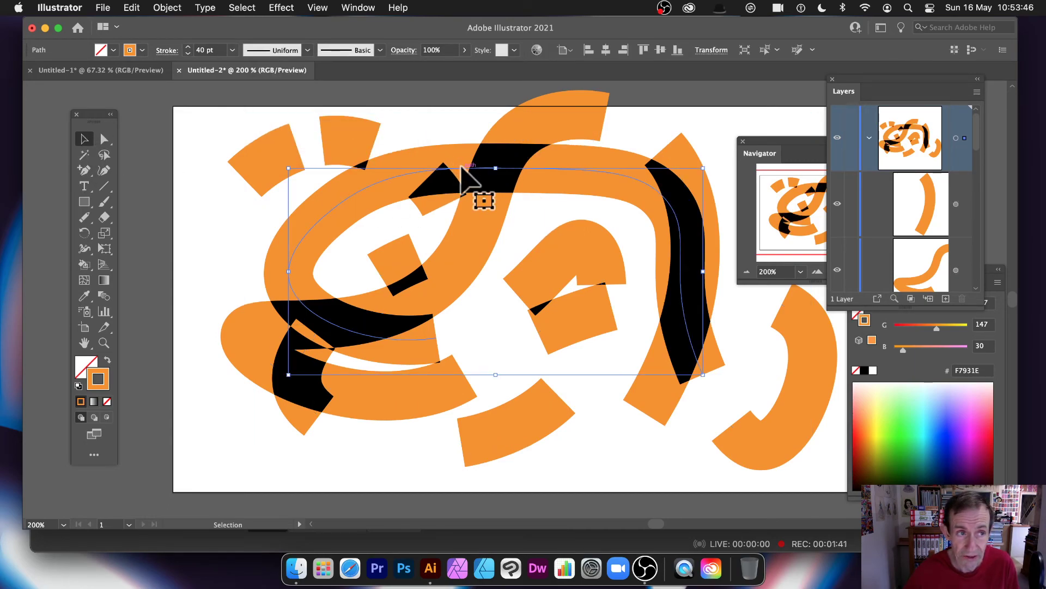
left_click(135, 49)
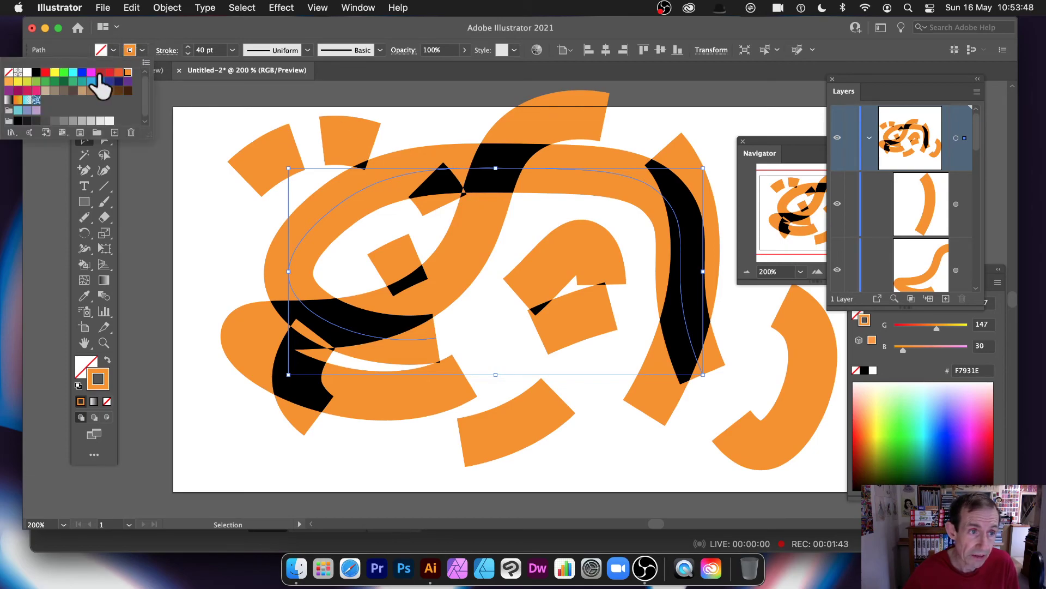
left_click(100, 72)
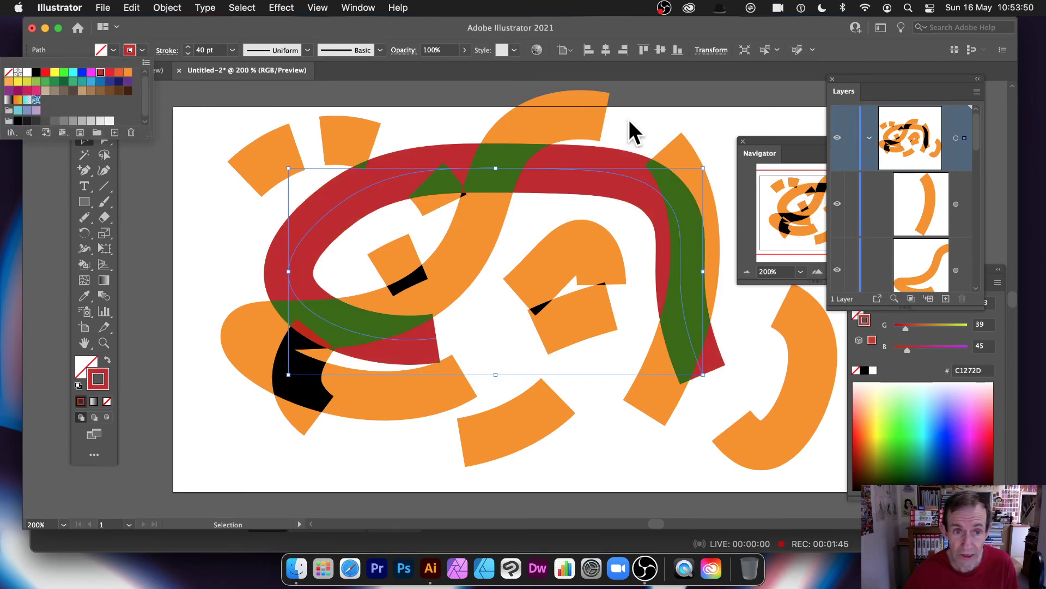
left_click(211, 120)
- Try the lens-shaped width profile on all the pieces, then apply the double-bulge profile instead
left_click_drag(210, 100, 826, 461)
left_click(308, 49)
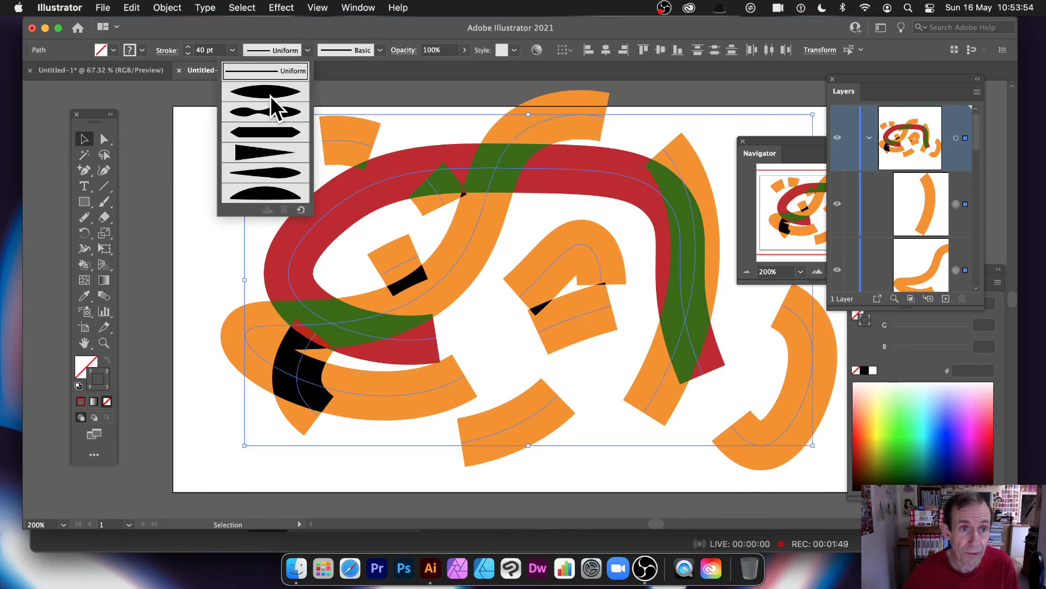
left_click(270, 89)
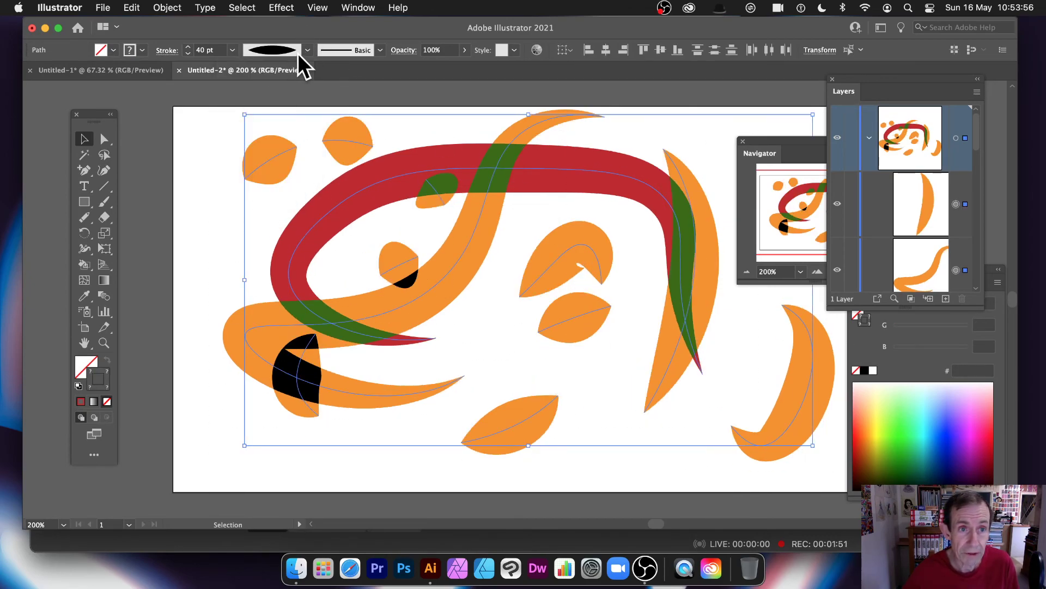
left_click(308, 50)
left_click(266, 112)
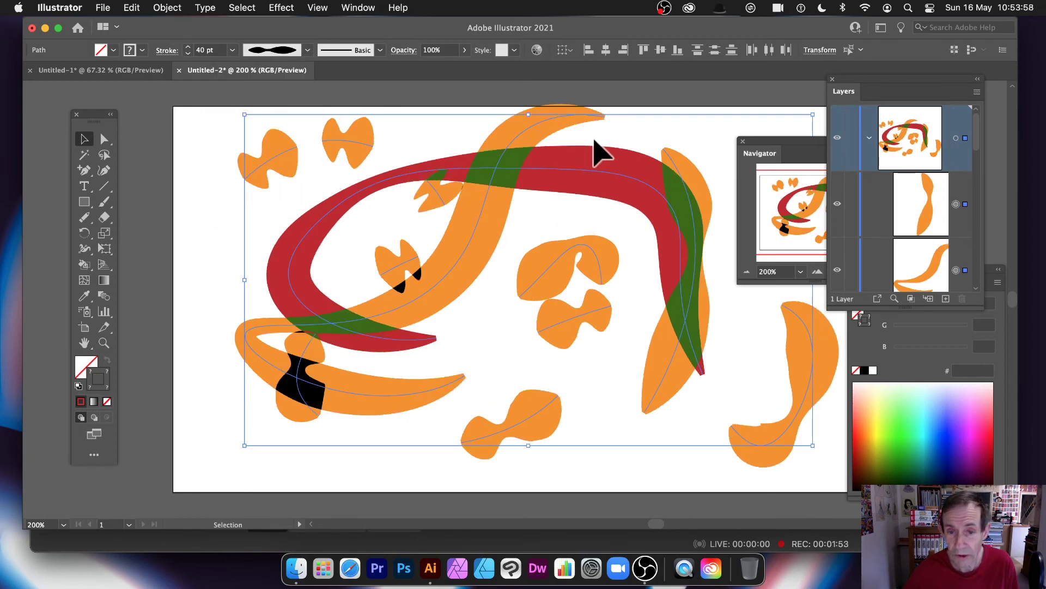
left_click(187, 138)
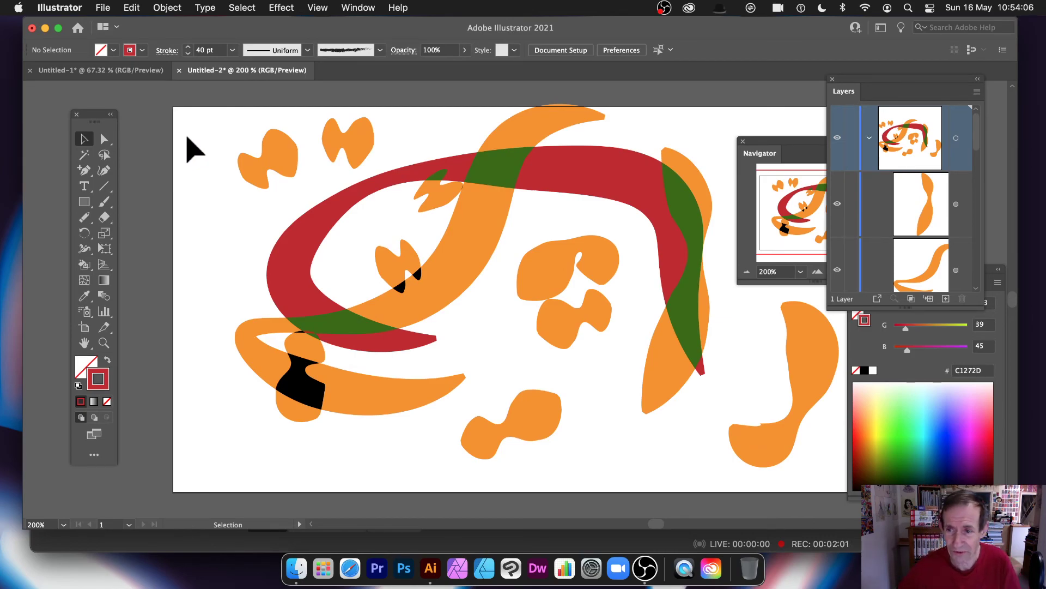
- Reposition the red arching piece lower and narrow it to about half its width
left_click_drag(309, 240, 305, 237)
mouse_move(701, 381)
left_mouse_down()
mouse_move(629, 373)
mouse_move(479, 385)
mouse_move(502, 391)
left_mouse_up()
- Duplicate the narrowed red arch toward the lower right of the artboard and recolour the copy's stroke blue, 0919FF
mouse_move(497, 289)
left_mouse_down()
mouse_move(502, 299)
mouse_move(485, 319)
mouse_move(478, 304)
mouse_move(636, 212)
mouse_move(727, 283)
mouse_move(771, 378)
left_mouse_up()
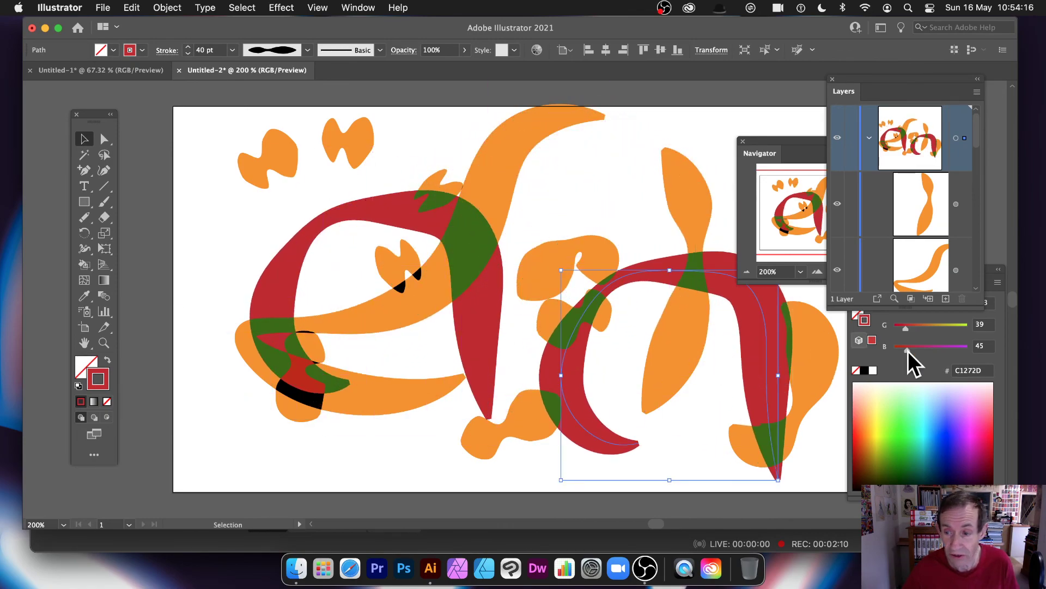
left_click(952, 398)
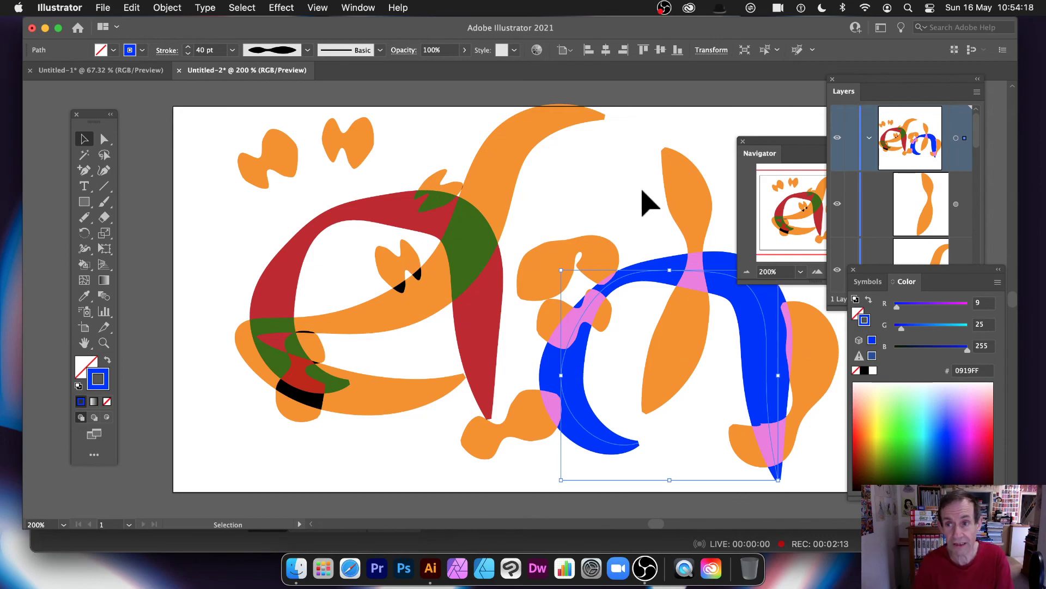